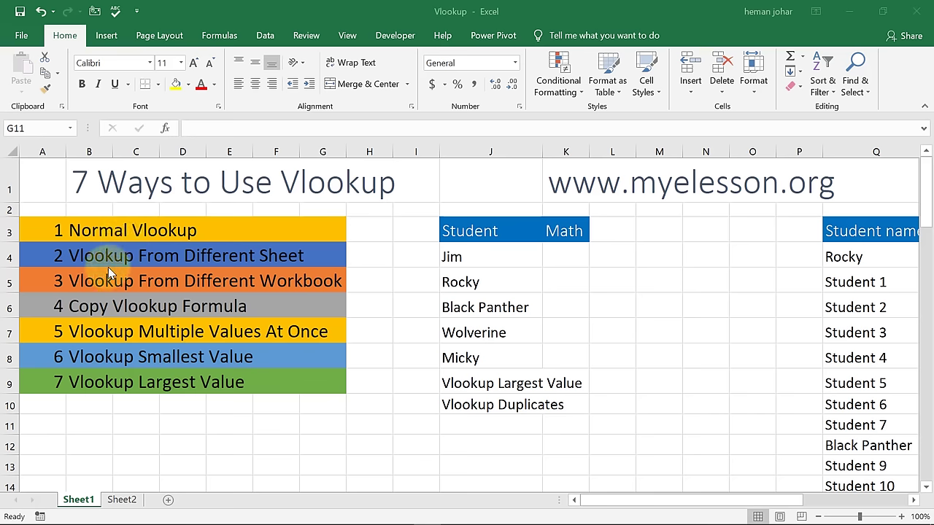
Look at the student marks table on Sheet2 and return to Sheet1.
left_click(122, 501)
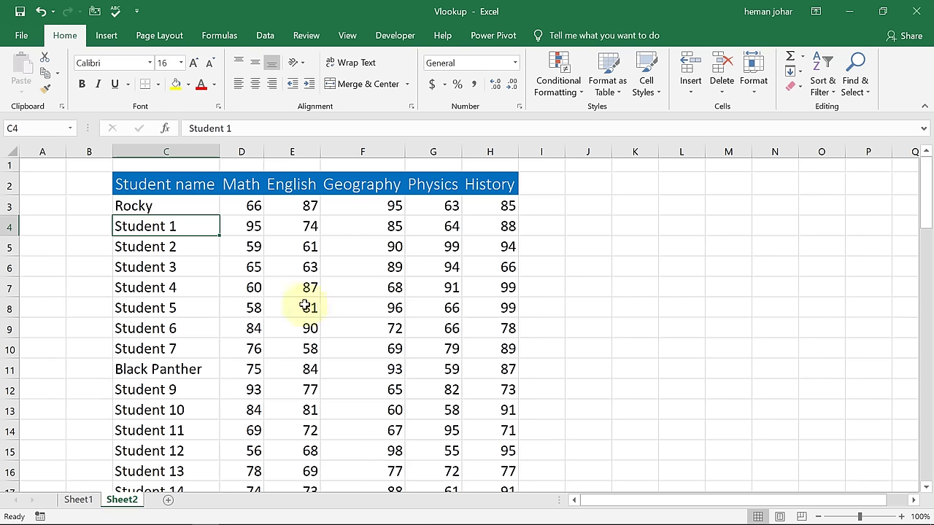
left_click(80, 501)
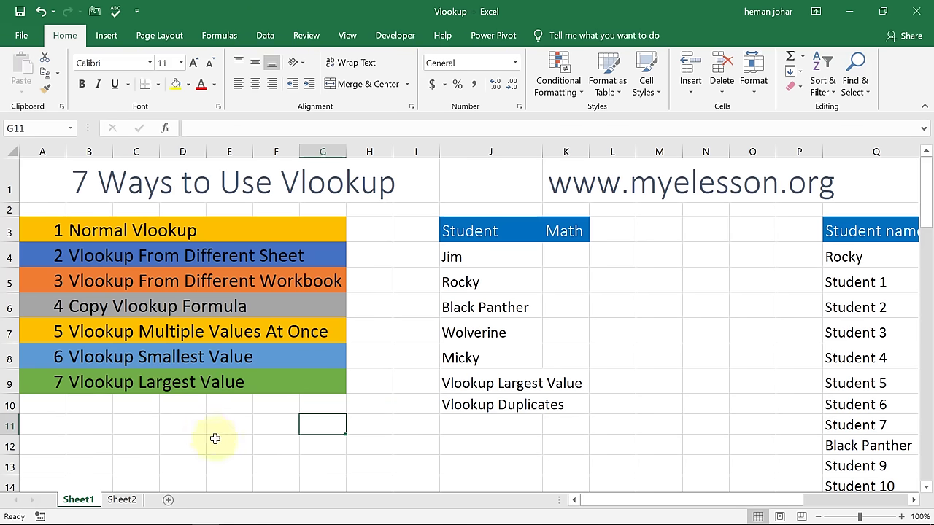
Switch to Chrome to look through the TemplateMonster Certification Center page, and return to the Excel workbook.
mouse_move(219, 523)
left_click(151, 515)
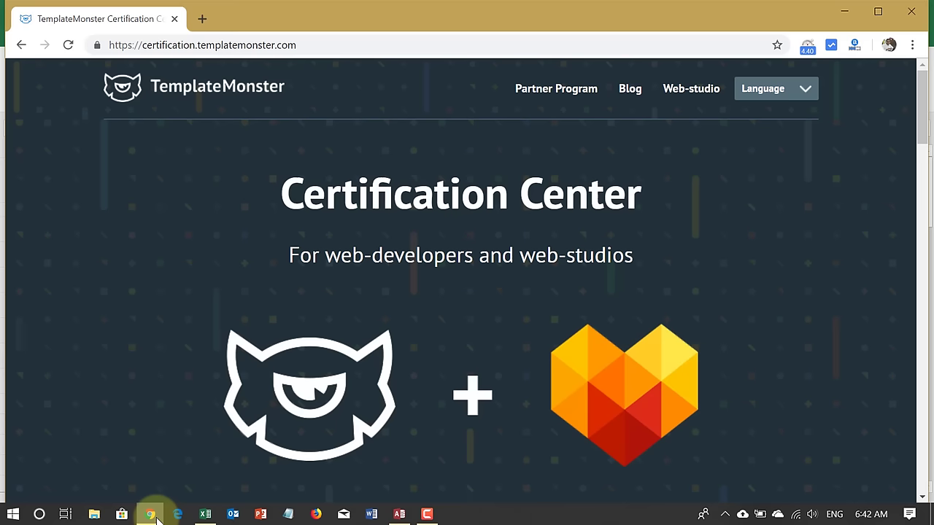
scroll(156, 520, "down", 7)
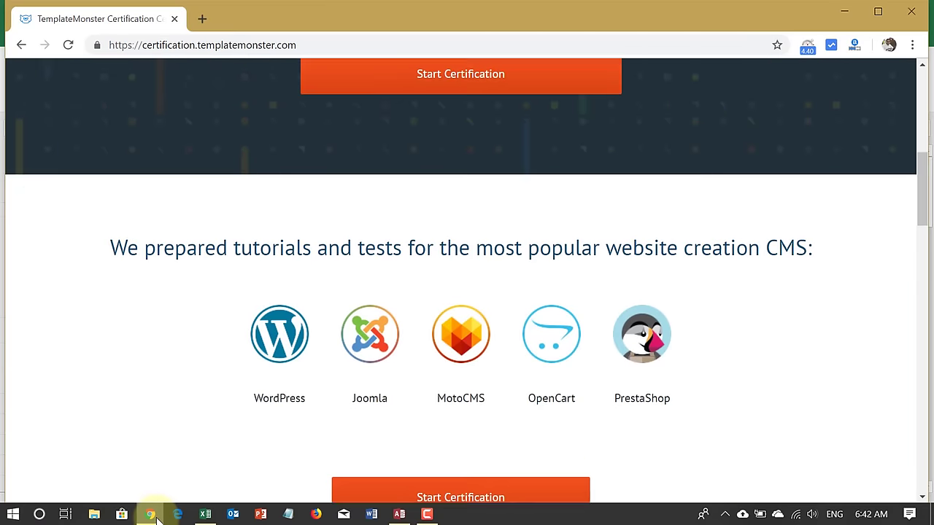
scroll(156, 520, "down", 2)
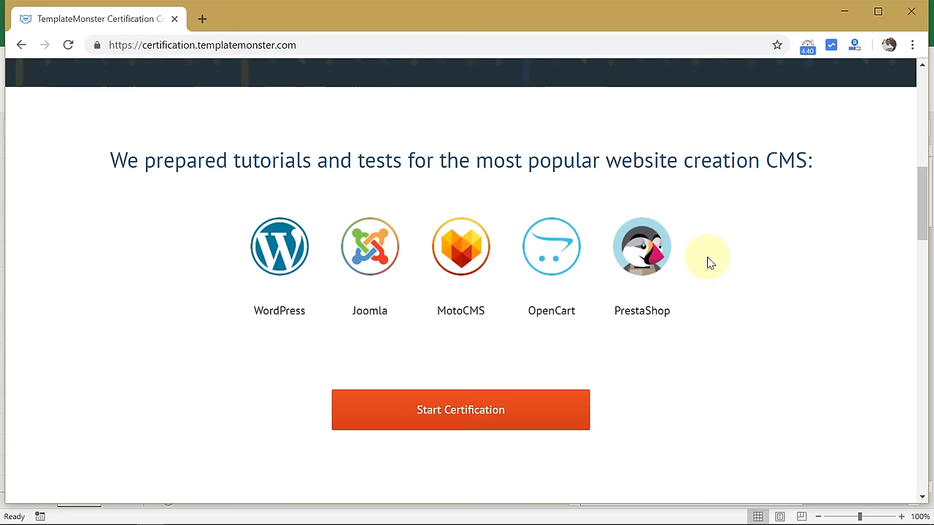
scroll(707, 263, "up", 5)
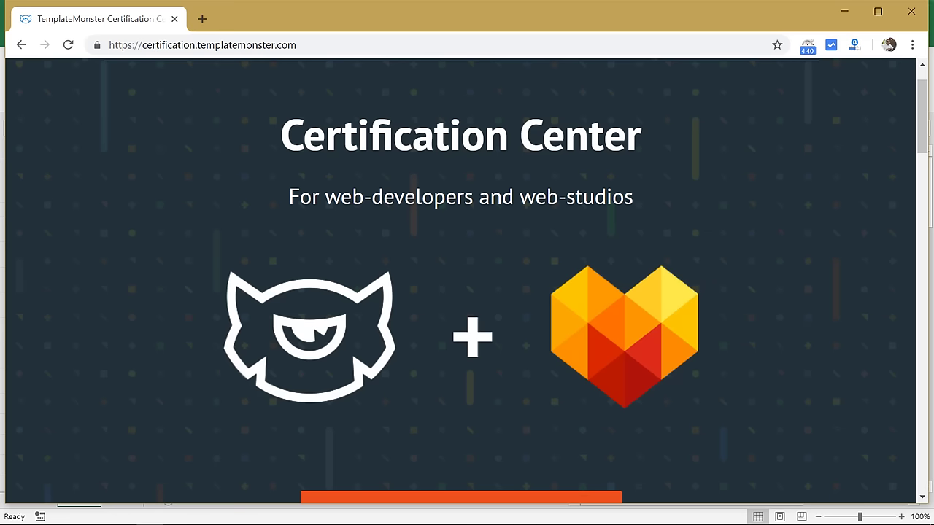
left_click(844, 11)
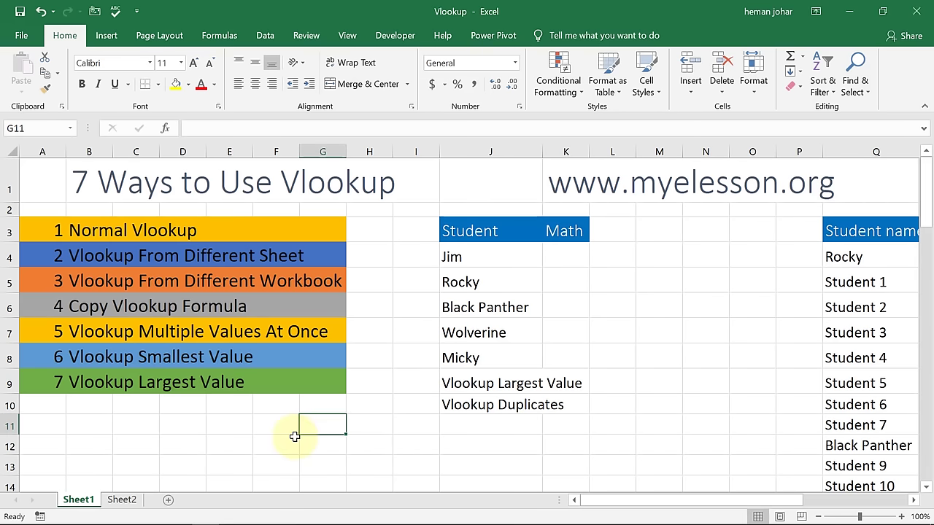
Examine the student marks table in columns Q to V of Sheet1.
left_click(359, 436)
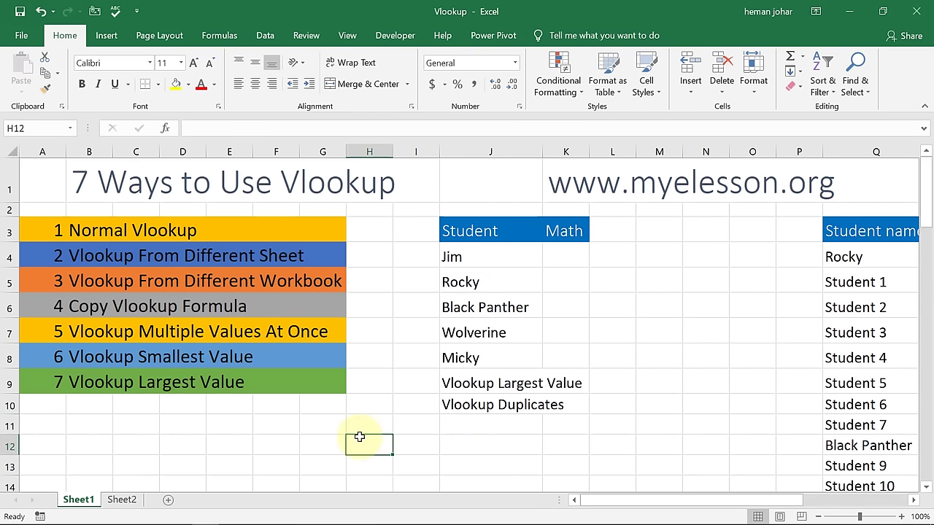
key("Right")
key("Right")
key("Right")
key("Right")
key("Right")
key("Right")
key("Right")
key("Right")
key("Right")
key("Right")
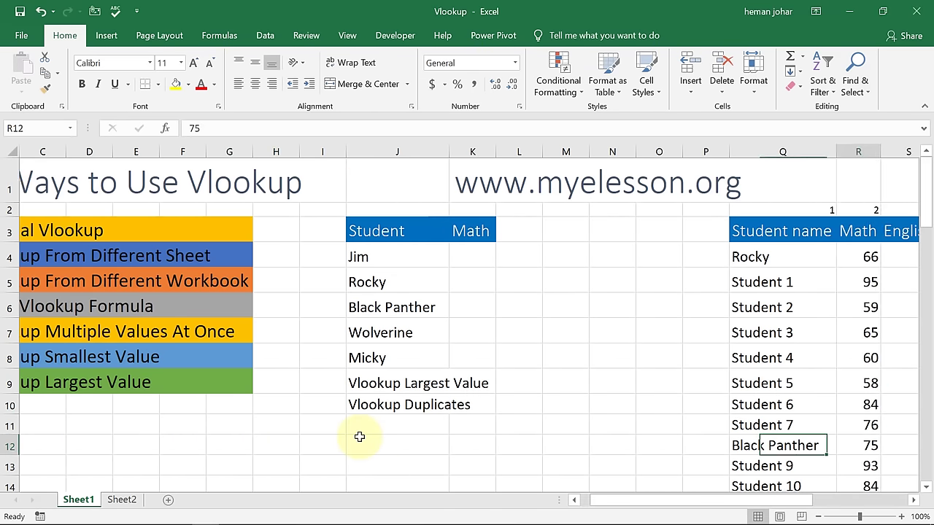
key("Right")
key("Right")
key("Right")
key("Right")
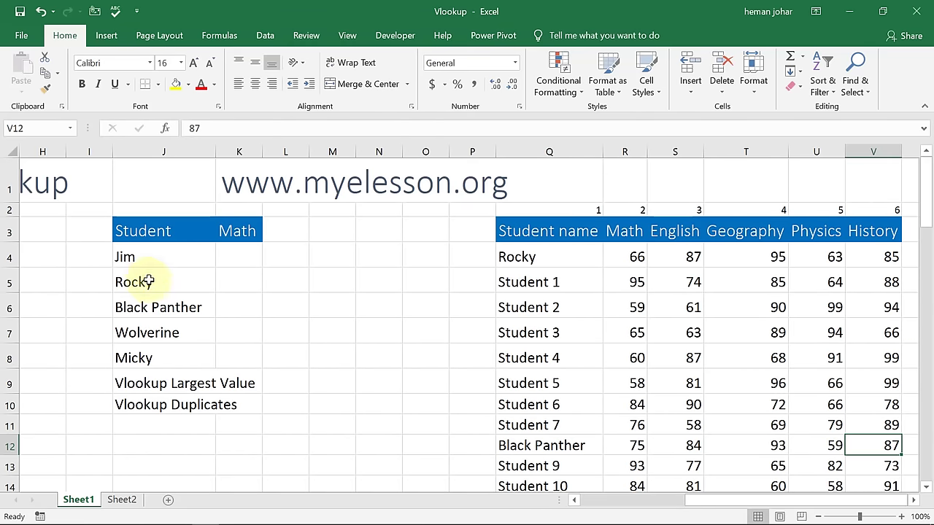
Review the headings of the small Student and Math table and the subject headings of the large marks table.
left_click(159, 235)
key("Right")
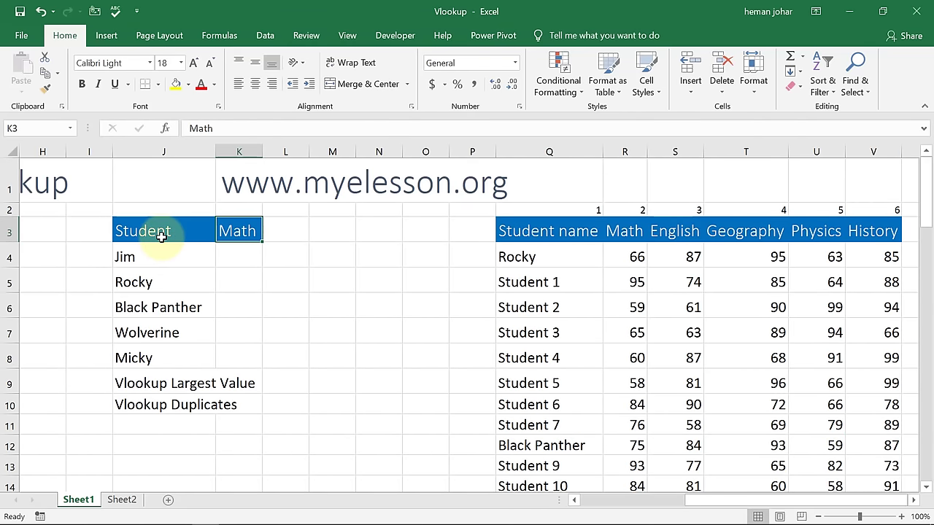
key("Right")
key("Right")
key("Right")
key("Right")
key("Right")
key("Right")
key("Right")
key("Right")
key("Right")
key("Right")
key("Right")
key("Right")
key("Right")
key("Right")
key("Left")
key("Left")
key("Left")
key("Left")
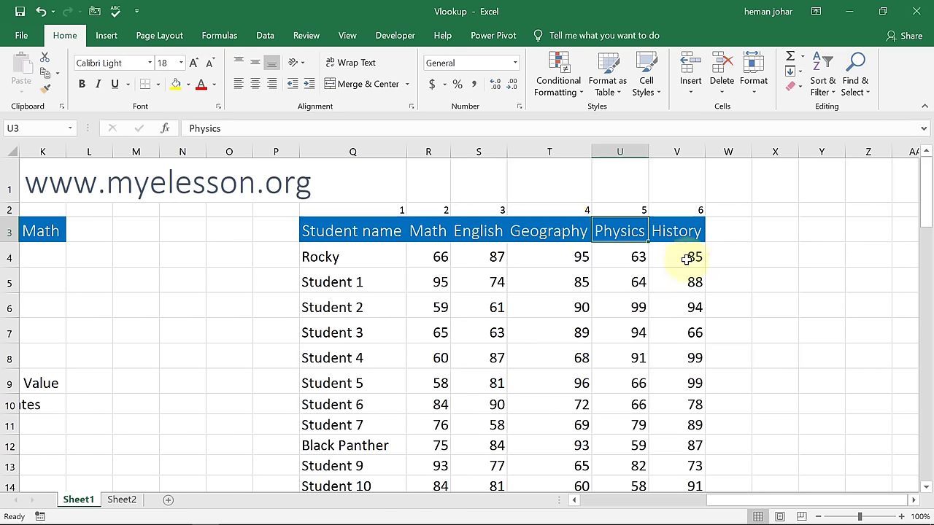
Go through the student names listed in J4:J8 of the small lookup table.
scroll(687, 258, "left", 3)
left_click(378, 231)
key("Left")
key("Left")
key("Down")
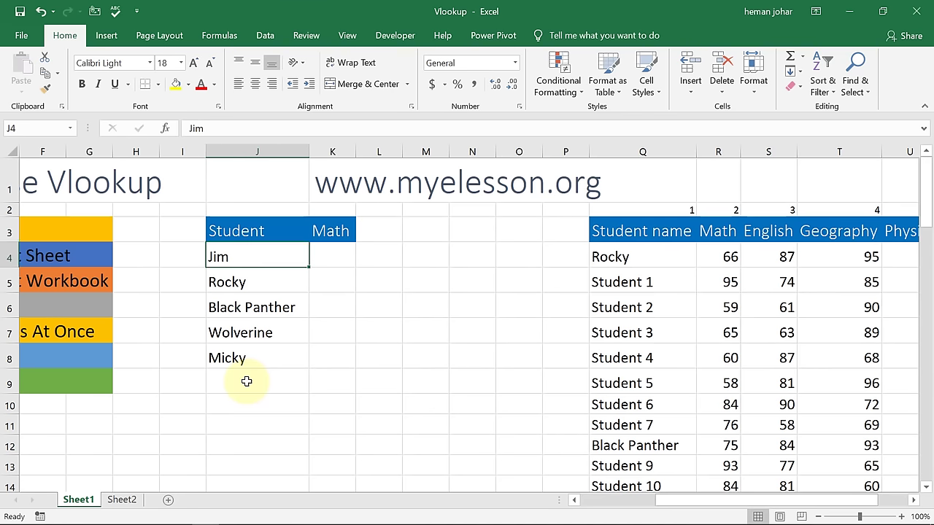
key("Down")
key("Down")
key("Down")
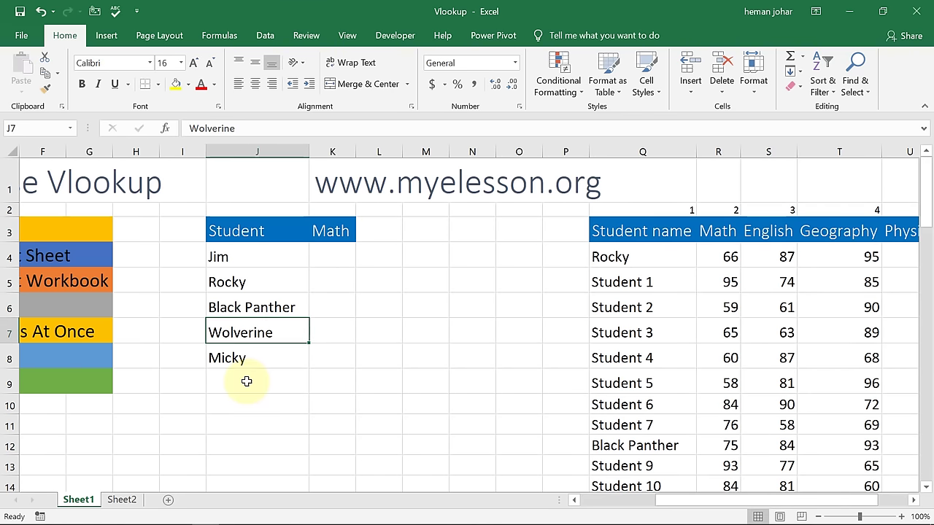
key("Down")
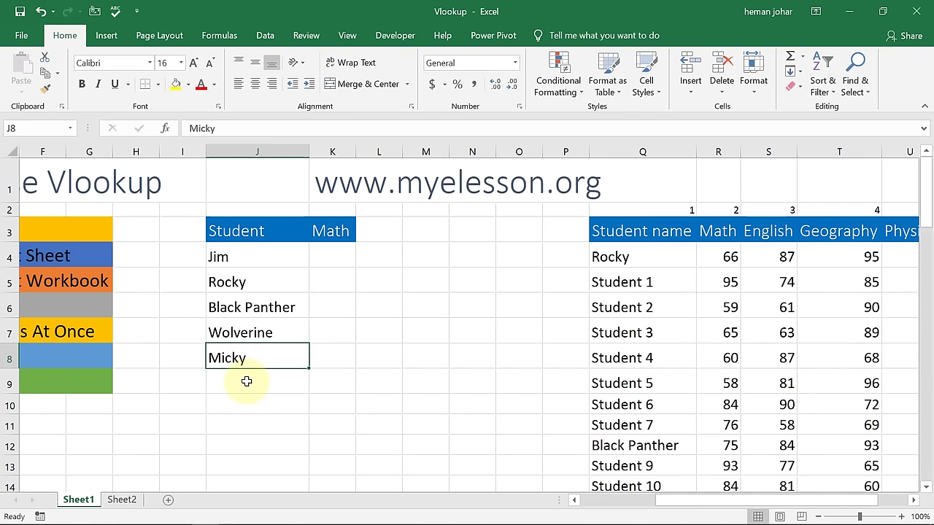
Inspect the marks table across its subject columns and find the first student's entry in cell Q4.
key("Right")
key("ctrl+Right")
key("Right")
key("Right")
key("Up")
key("Up")
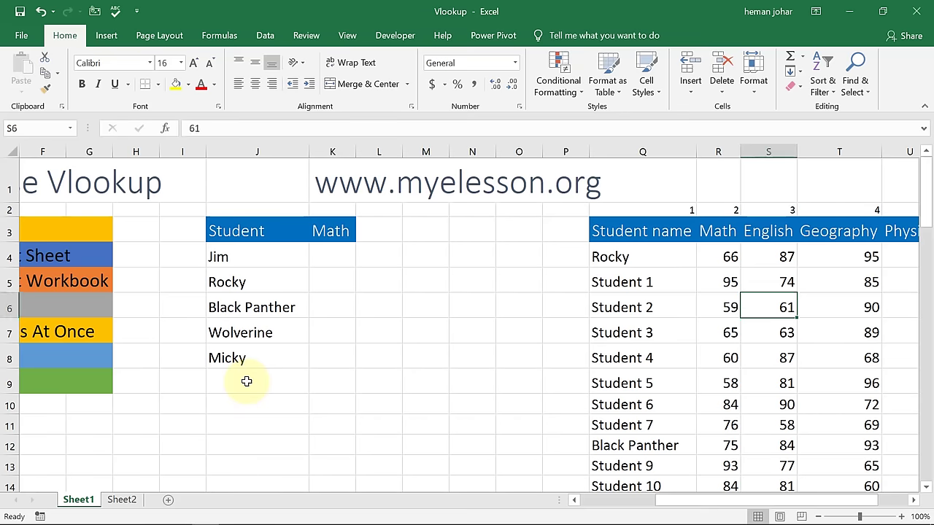
key("Up")
key("Right")
key("Right")
key("Right")
key("Right")
key("Left")
key("Left")
key("Left")
key("Left")
key("Left")
key("Left")
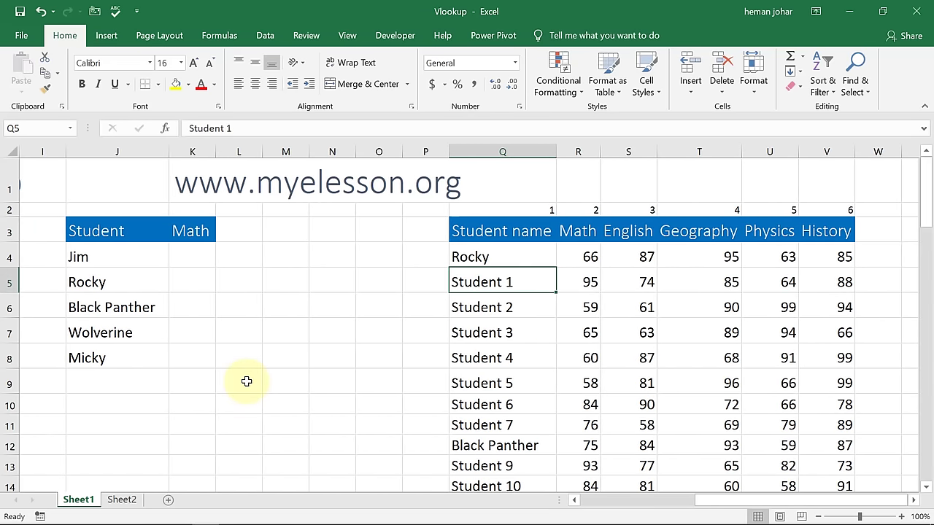
key("Up")
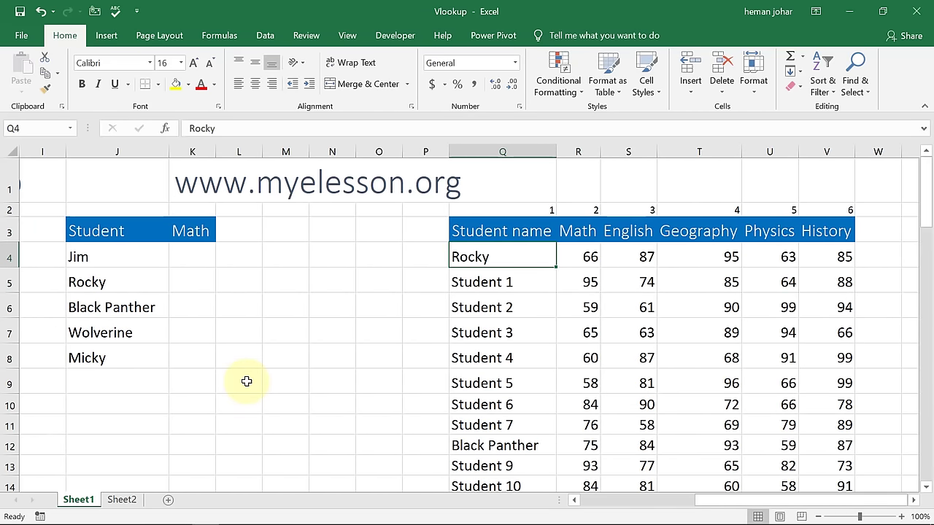
Locate the Black Panther entry in the Student name column of the large marks table.
left_click(184, 279)
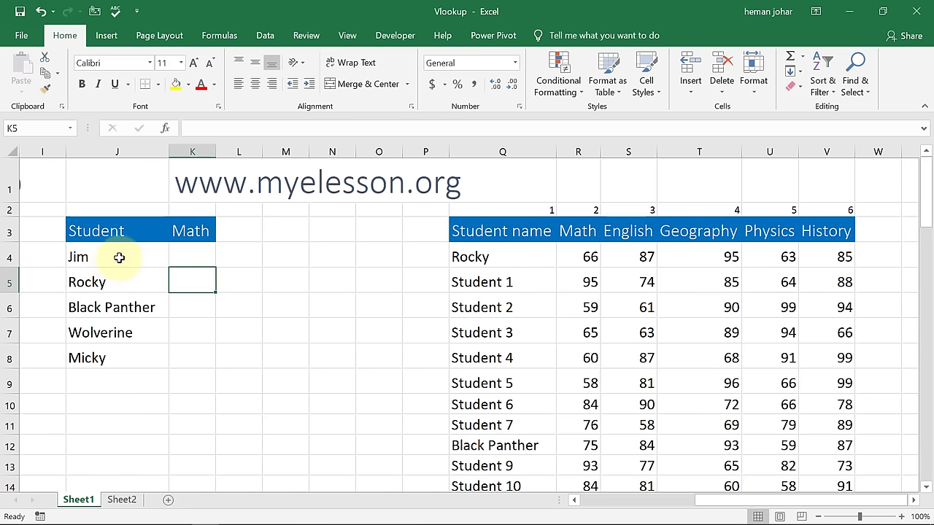
key("Left")
key("Down")
key("Down")
key("Down")
key("Down")
key("Down")
key("Down")
key("Down")
key("Down")
key("Down")
key("Right")
key("Right")
key("Right")
key("Right")
key("Right")
key("Right")
key("Right")
key("Right")
key("Right")
key("Right")
key("Right")
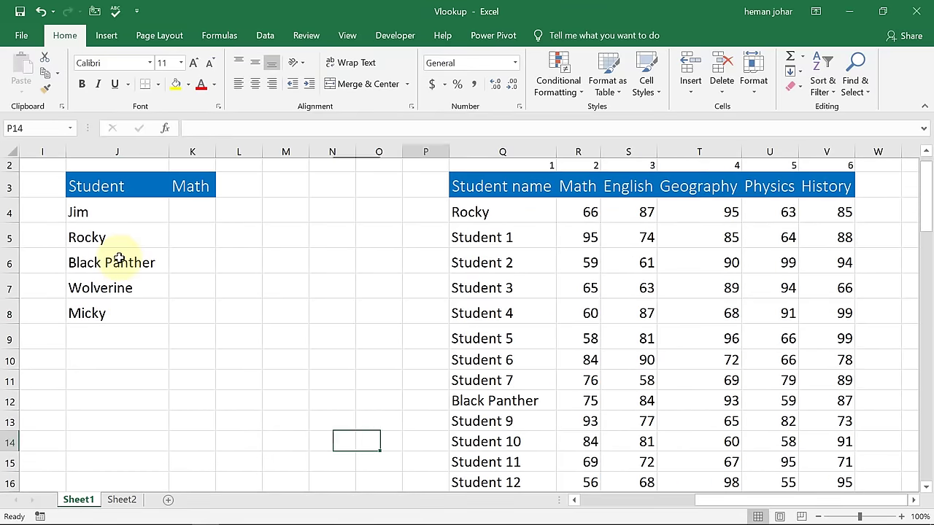
key("Up")
key("Left")
key("Left")
key("Left")
key("Left")
key("Up")
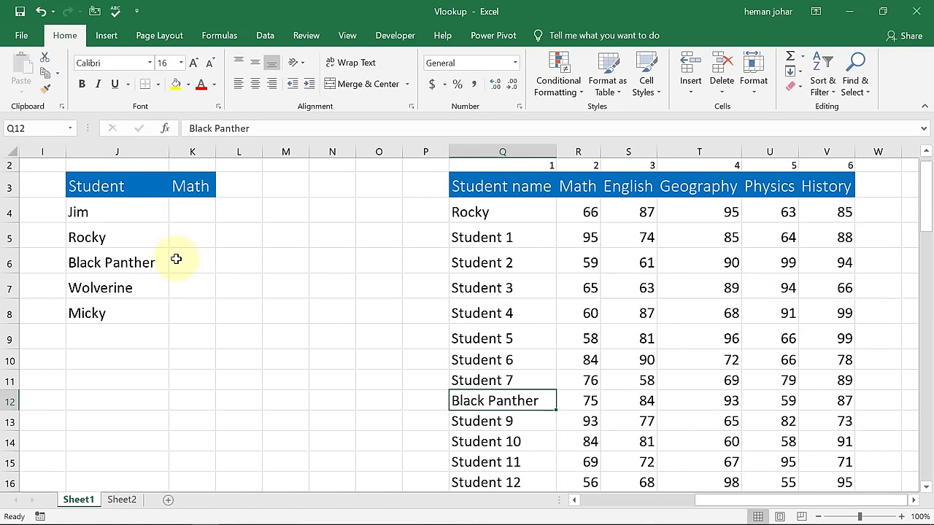
Locate the Wolverine entry further down the Student name column of the marks table.
key("Down")
key("Down")
key("Down")
key("Down")
key("Down")
key("Down")
key("Down")
key("Down")
key("Down")
key("Down")
key("Down")
key("Down")
key("Down")
key("Down")
key("Down")
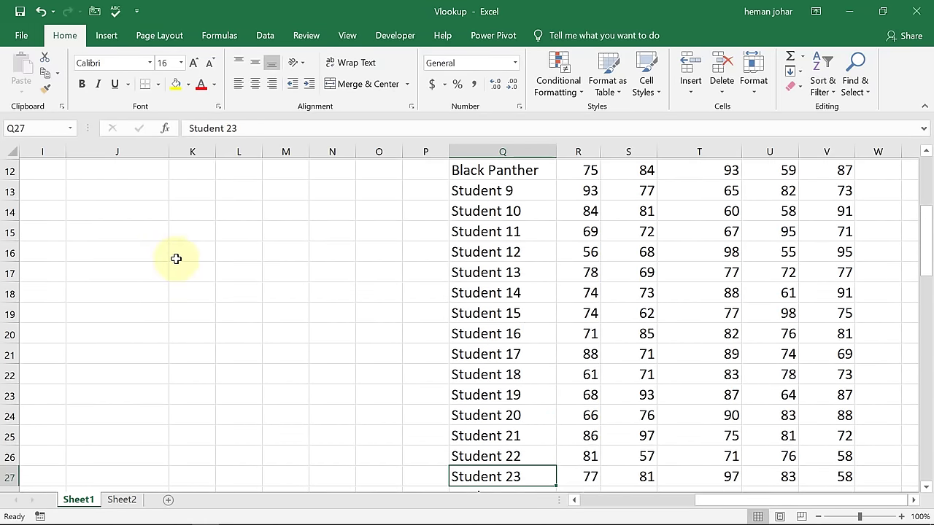
key("Down")
key("Down")
key("Down")
key("Down")
key("Down")
key("Up")
key("Up")
key("Down")
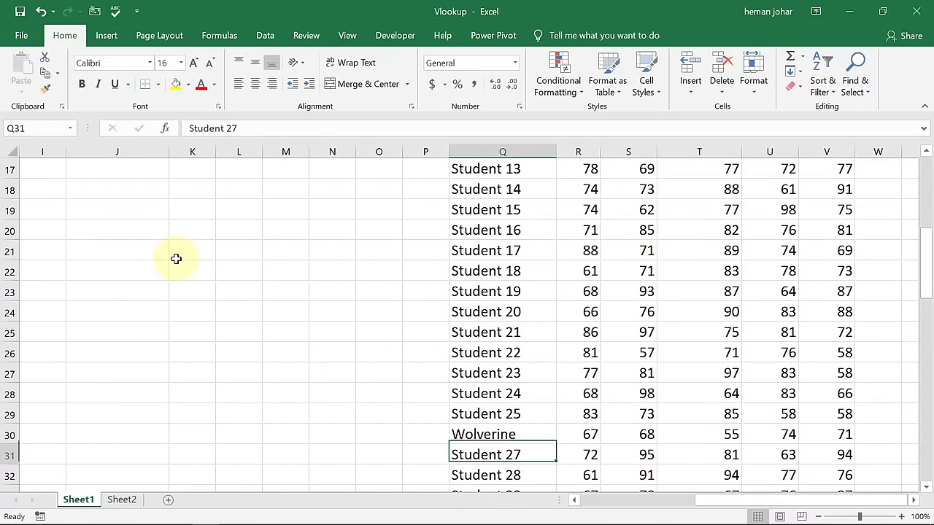
Scan the Student name column of the marks table from Student 27 down past Student 60.
key("Down")
key("Down")
key("Down")
key("Down")
key("Down")
key("Down")
key("Down")
key("Down")
key("Down")
key("Down")
key("Down")
key("Down")
key("Down")
key("Down")
key("Down")
key("Down")
key("Down")
key("Down")
key("Down")
key("Down")
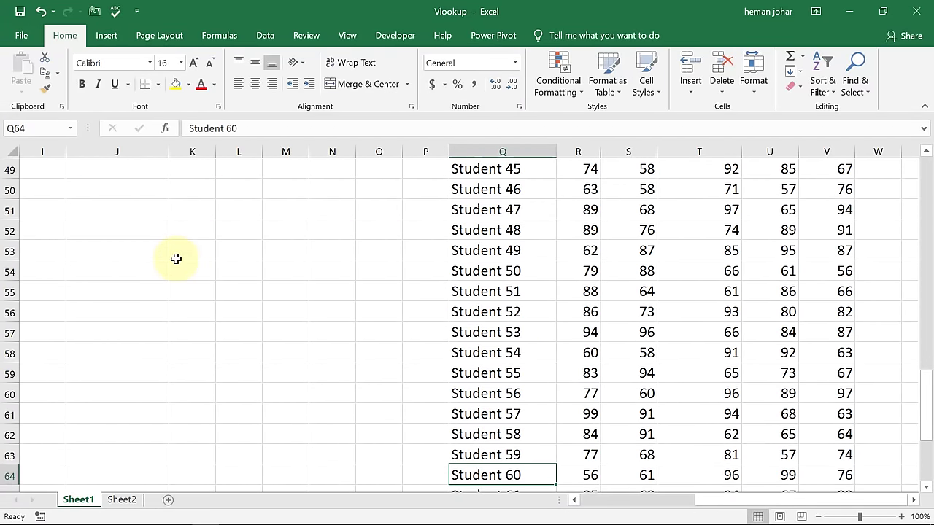
key("Down")
key("Down")
Return to the first student in cell J4, and review the column index numbers above the marks table starting at Q2.
key("Up")
key("Up")
key("Up")
key("Up")
key("Up")
key("Up")
key("Up")
key("Up")
key("Up")
key("Up")
key("Up")
key("Up")
key("Up")
key("Up")
key("Up")
key("Up")
key("Up")
key("Up")
key("Up")
key("Up")
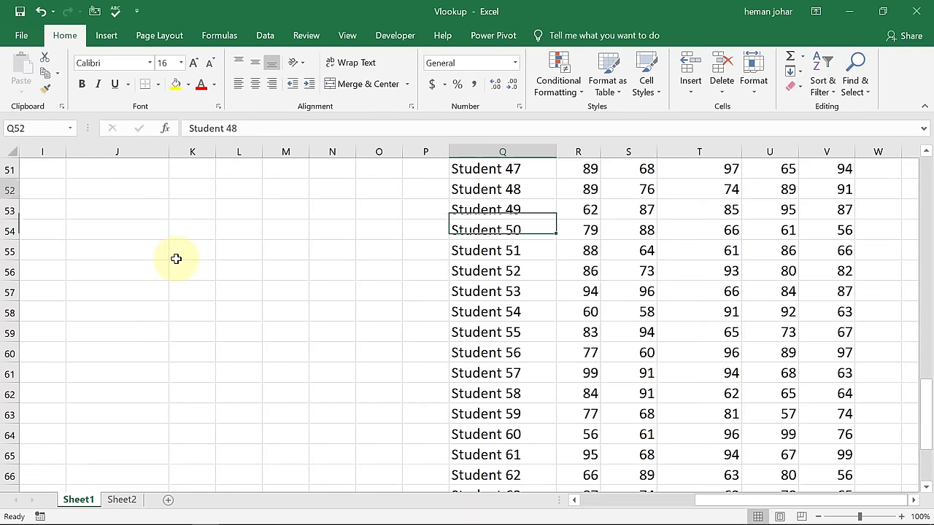
key("Up")
key("Up")
key("Up")
key("Up")
key("Up")
key("Up")
key("Up")
key("Up")
key("Up")
key("Up")
key("Up")
key("Up")
key("Up")
key("Up")
key("Up")
key("Up")
key("Up")
key("Up")
key("Up")
key("Up")
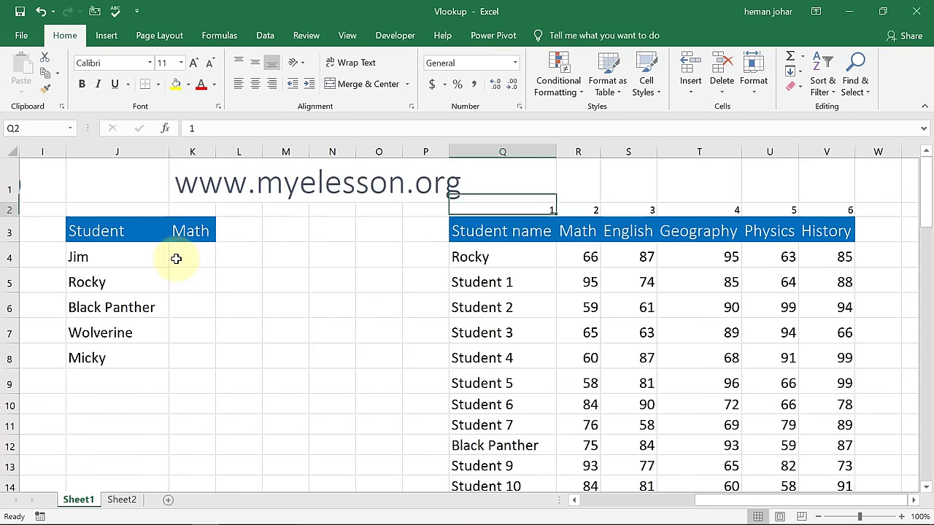
key("Down")
key("Left")
key("Left")
key("Left")
key("Left")
key("Left")
key("Left")
key("Left")
key("Down")
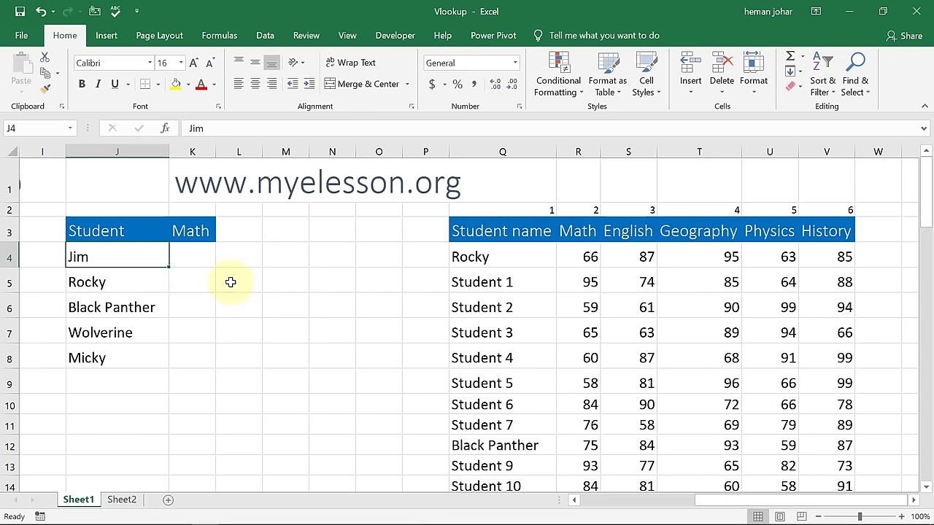
left_click(511, 210)
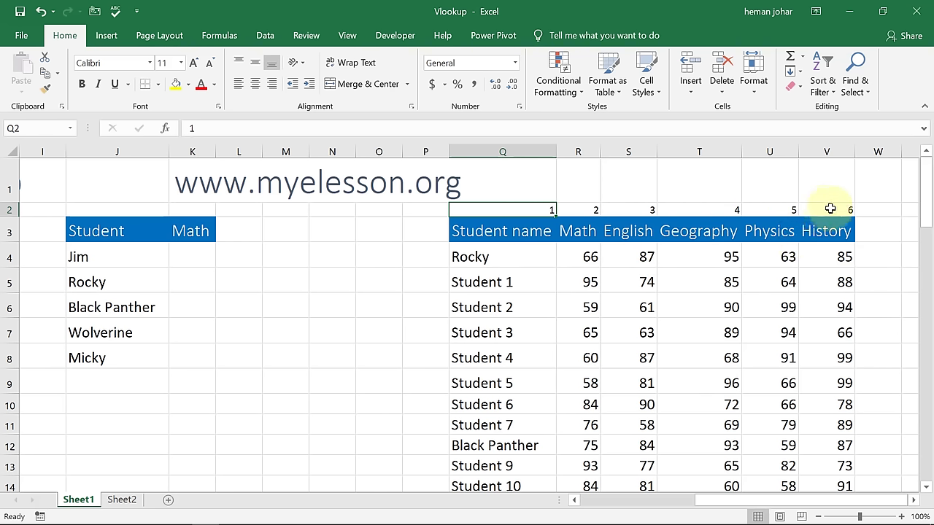
Start a VLOOKUP formula in cell K4 with J4 as the lookup value.
left_click(181, 254)
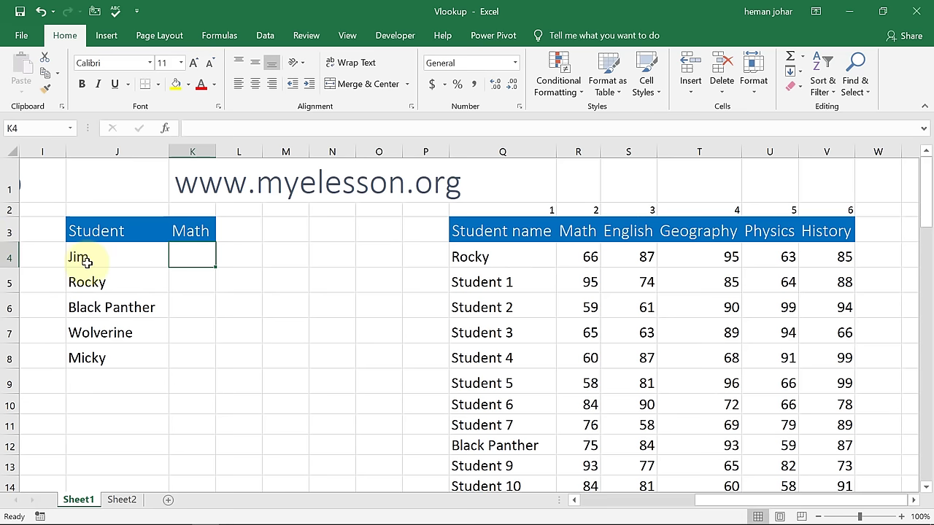
type("=")
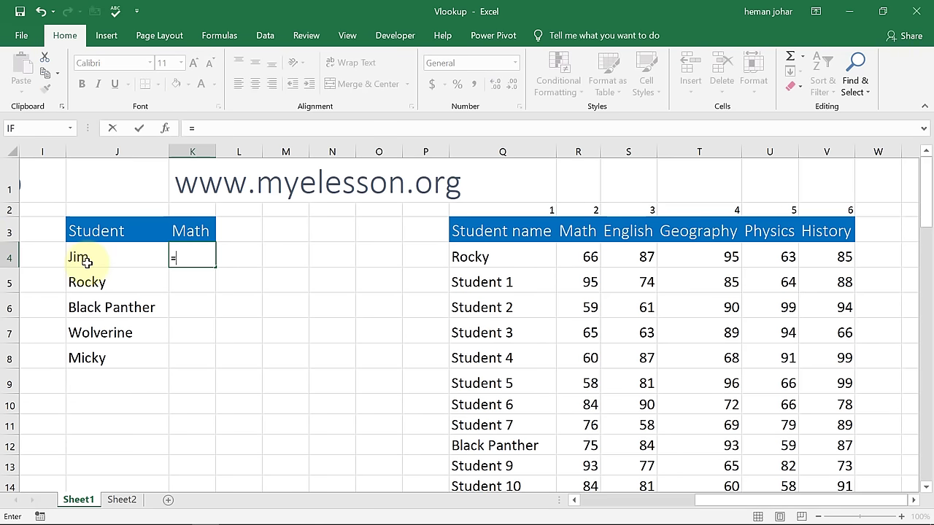
type("vl")
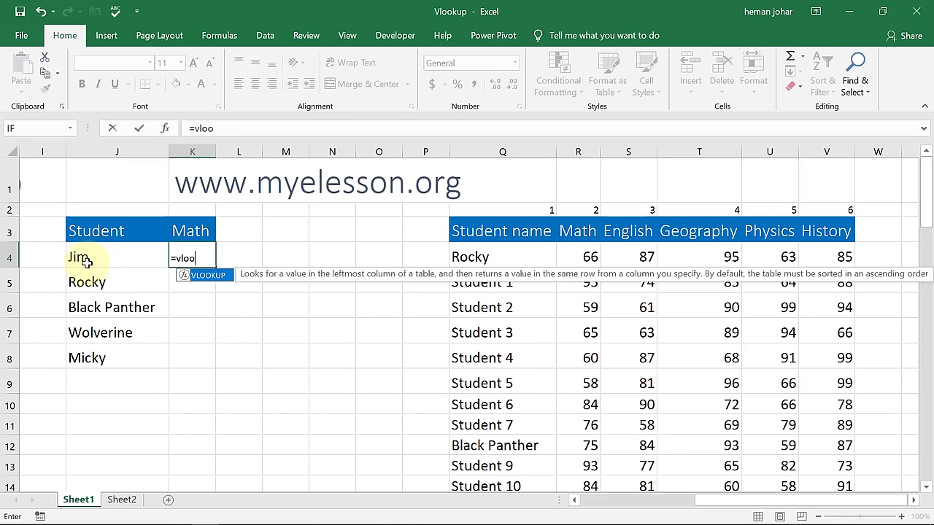
type("oo")
key("Tab")
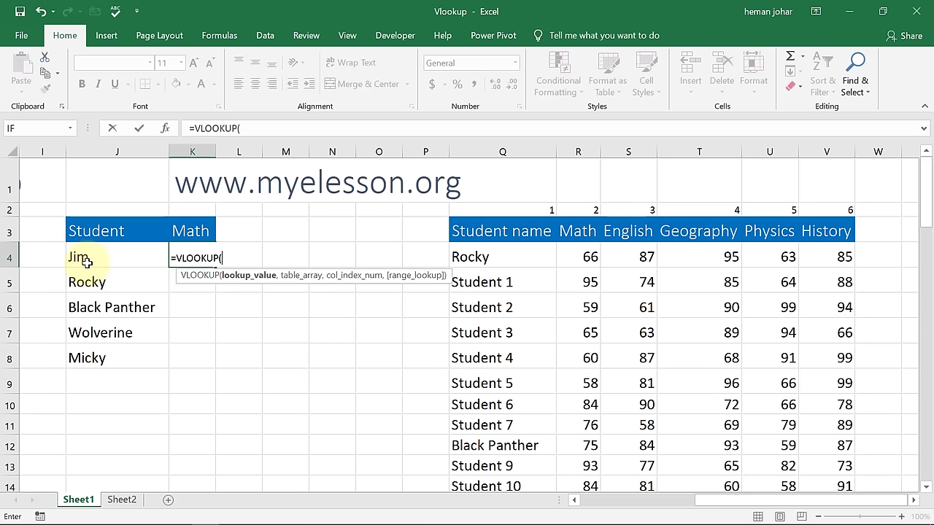
left_click(89, 260)
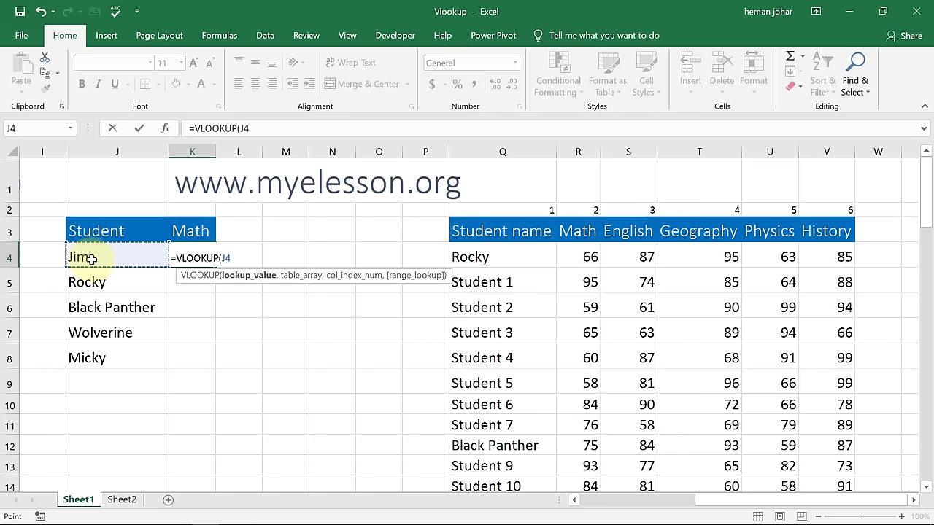
type(",")
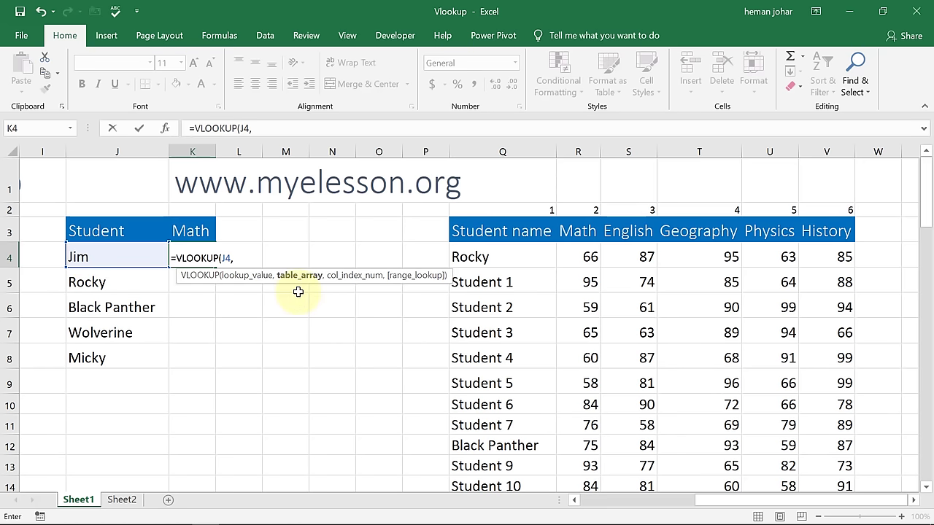
Set the table array to the whole marks table including headers, as the absolute range $Q$3:$V$73.
left_click(469, 220)
key("shift+Right")
key("shift+Right")
key("shift+Right")
key("shift+Right")
key("shift+Right")
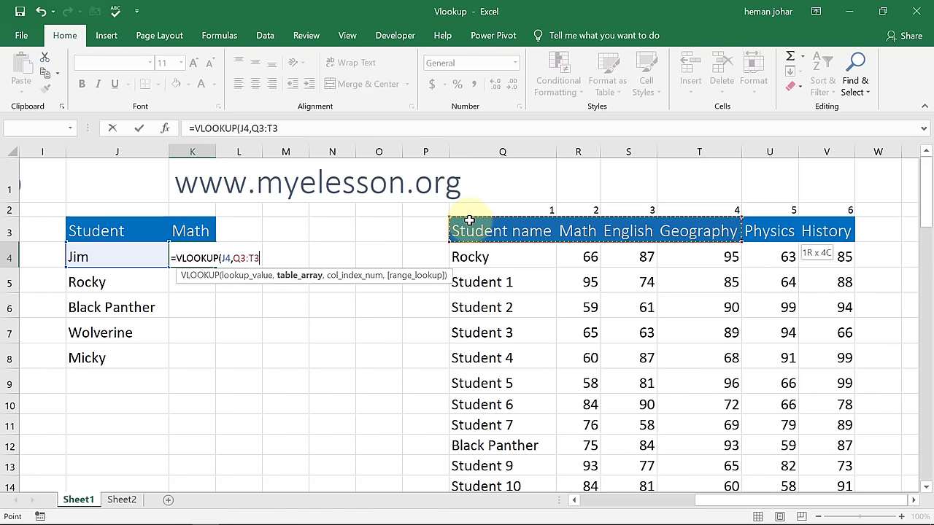
key("shift+Down")
key("shift+Down")
key("shift+Down")
key("shift+Down")
key("shift+Down")
key("shift+Down")
key("shift+Down")
key("shift+Down")
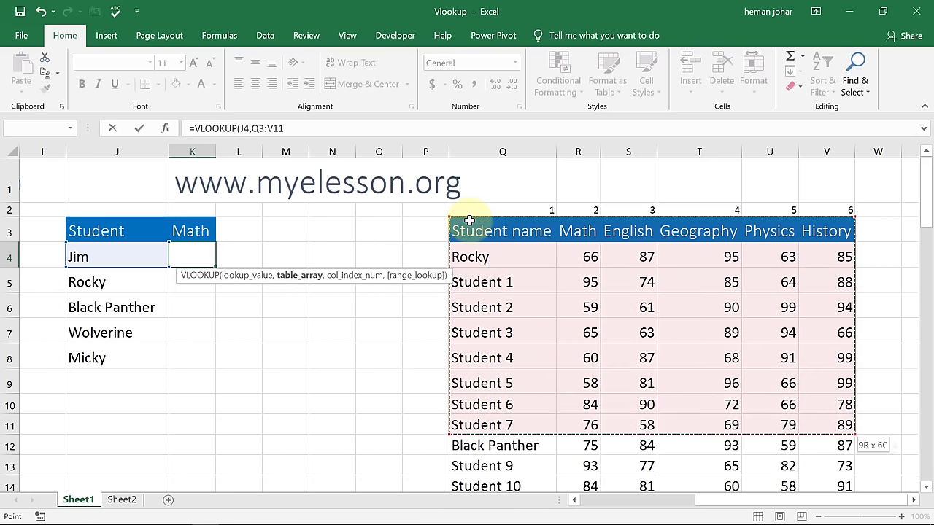
key("ctrl+shift+Down")
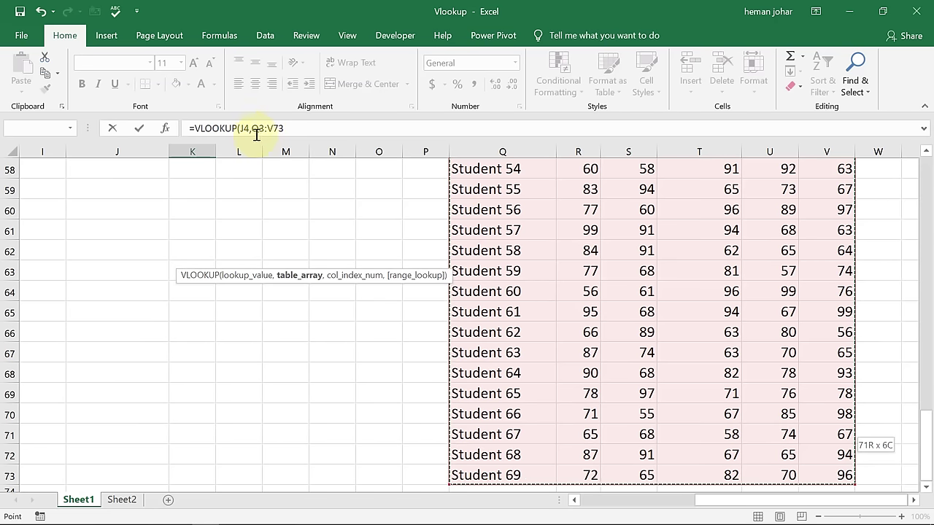
key("F4")
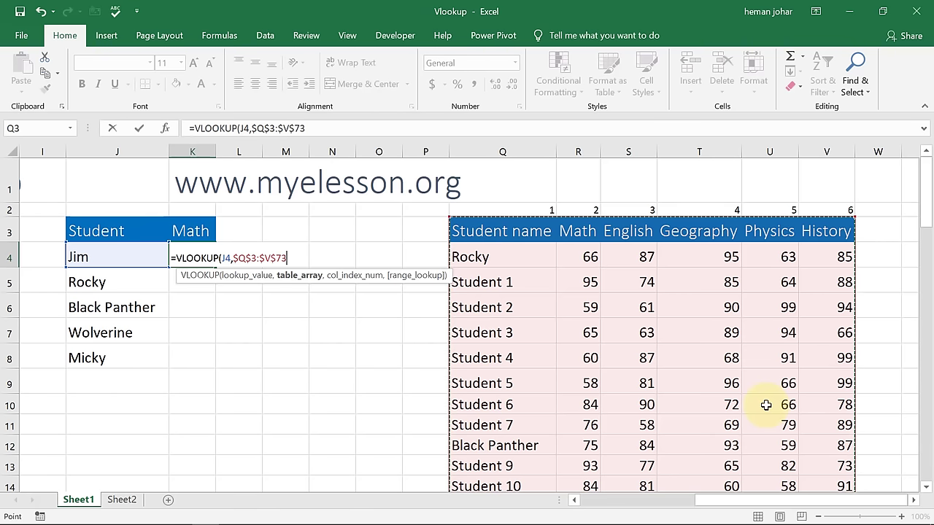
Complete the K4 formula with column index 2 and exact match 0, and check it as =VLOOKUP(J4,$Q$3:$V$73,2,0).
type(",2")
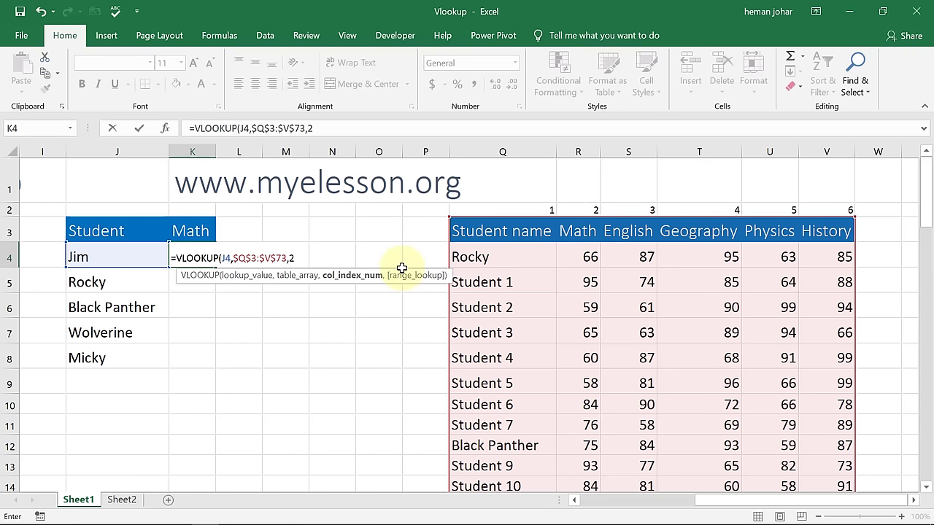
type(",0)")
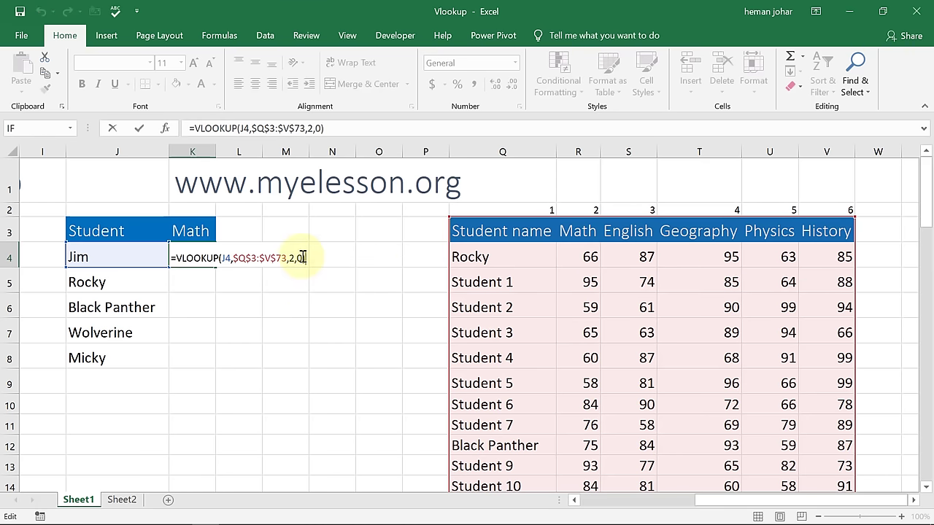
key("Return")
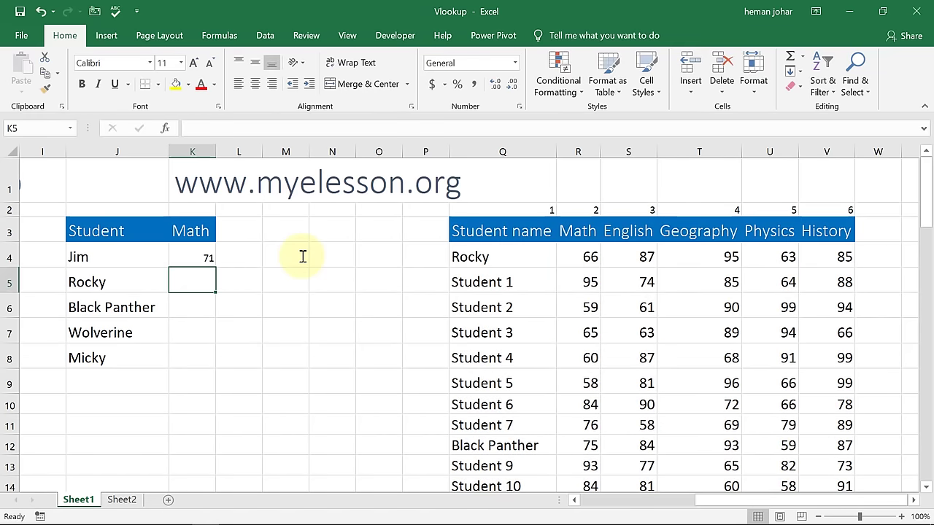
key("Up")
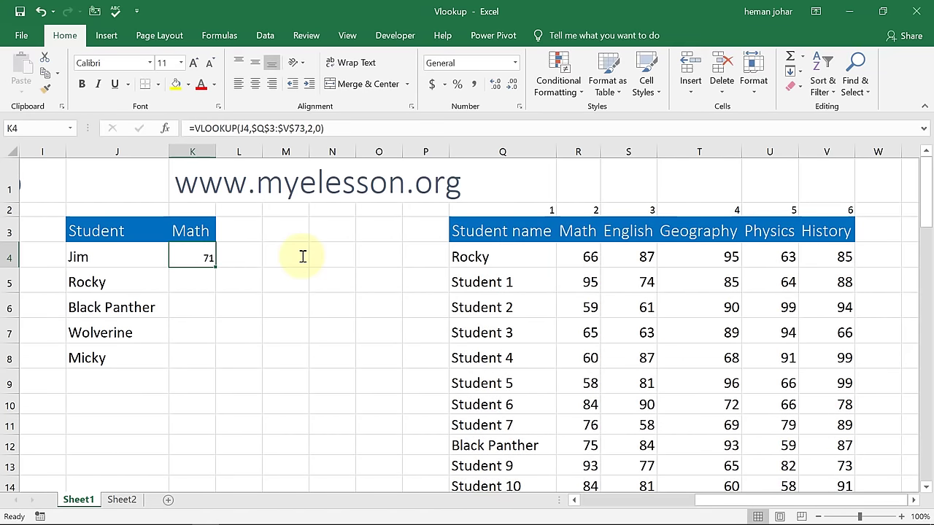
Find the first listed student near the end of the marks table and check their Math mark in cell R70.
left_click(501, 321)
key("Down")
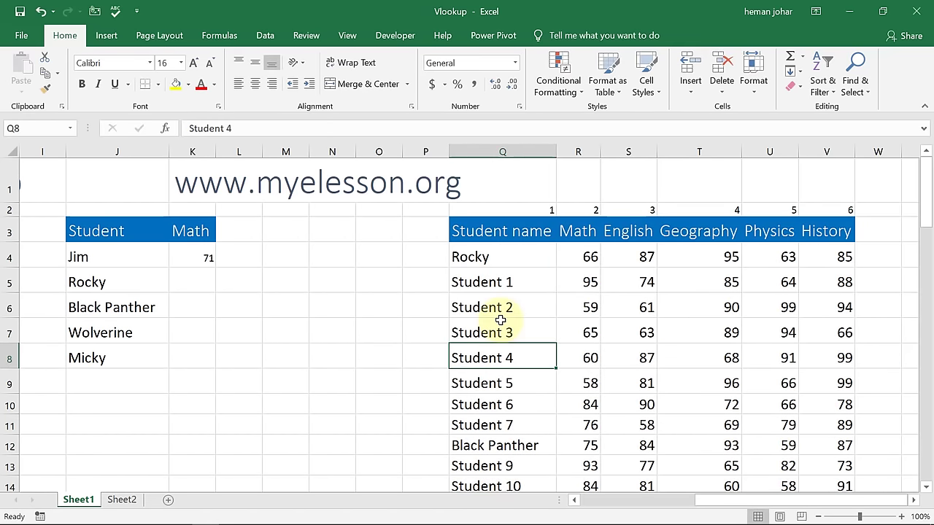
key("Down")
key("Down")
key("Down")
key("Down")
key("Down")
key("Down")
key("Down")
key("Down")
key("Down")
key("Down")
key("Down")
key("Down")
key("Down")
key("Down")
key("Down")
key("Down")
key("Down")
key("Down")
key("Down")
key("Down")
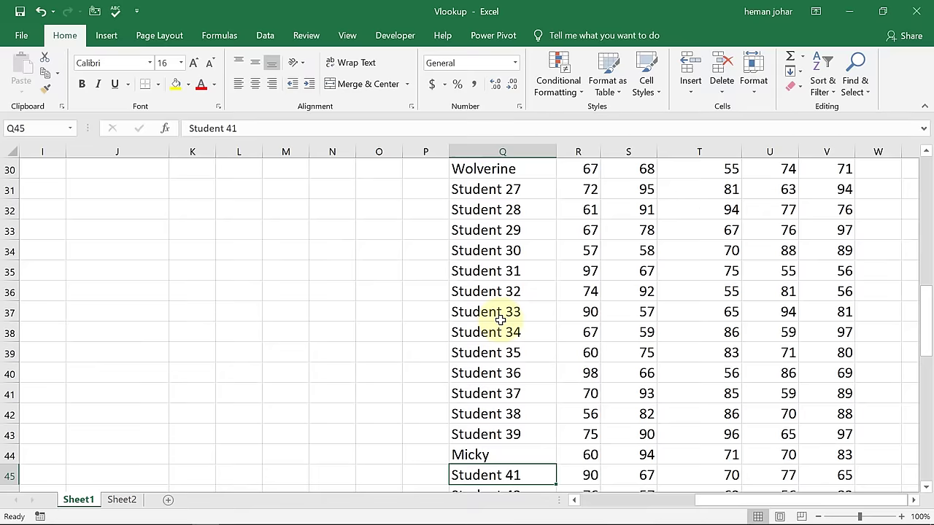
key("Down")
key("Down")
key("Down")
key("Down")
key("Down")
key("Down")
key("Down")
key("Down")
key("Down")
key("Down")
key("Down")
key("Down")
key("Down")
key("Down")
key("Down")
key("Down")
key("Down")
key("Down")
key("Down")
key("Down")
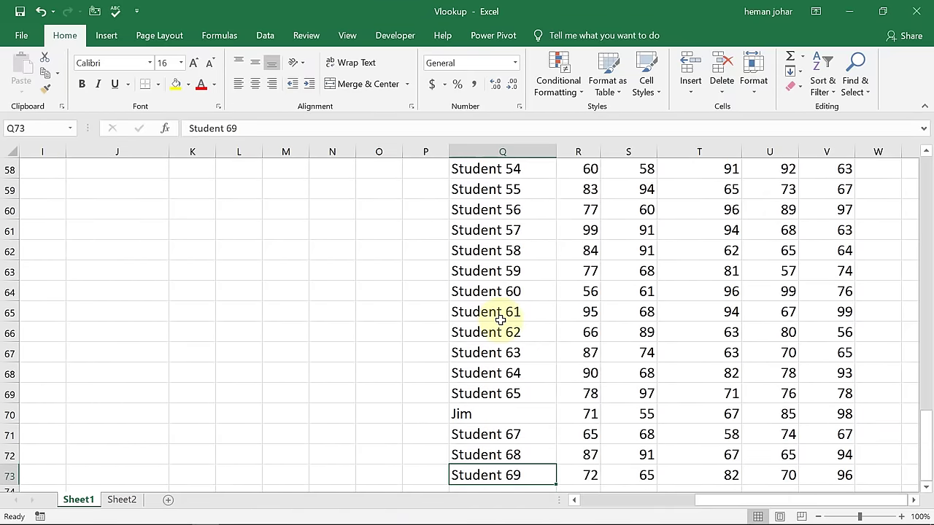
key("Up")
key("Up")
key("Up")
key("Right")
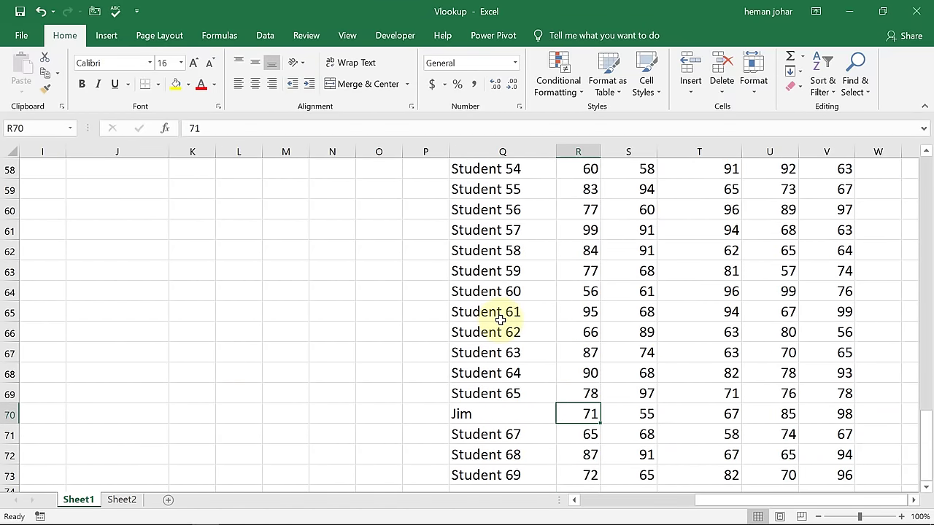
Change the subject header of the lookup table in cell K3 to History.
key("ctrl+Up")
key("Down")
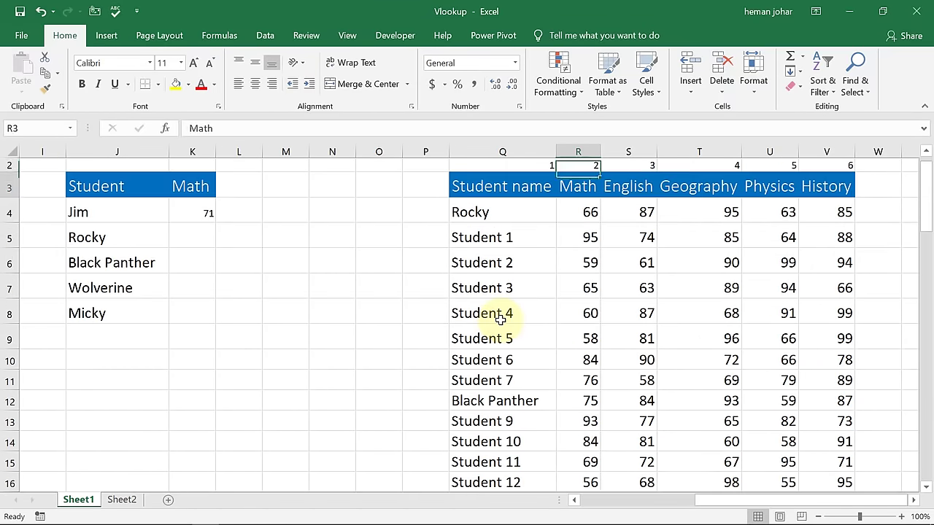
key("Up")
key("Left")
key("Left")
key("Left")
key("Left")
key("Left")
key("Left")
key("Left")
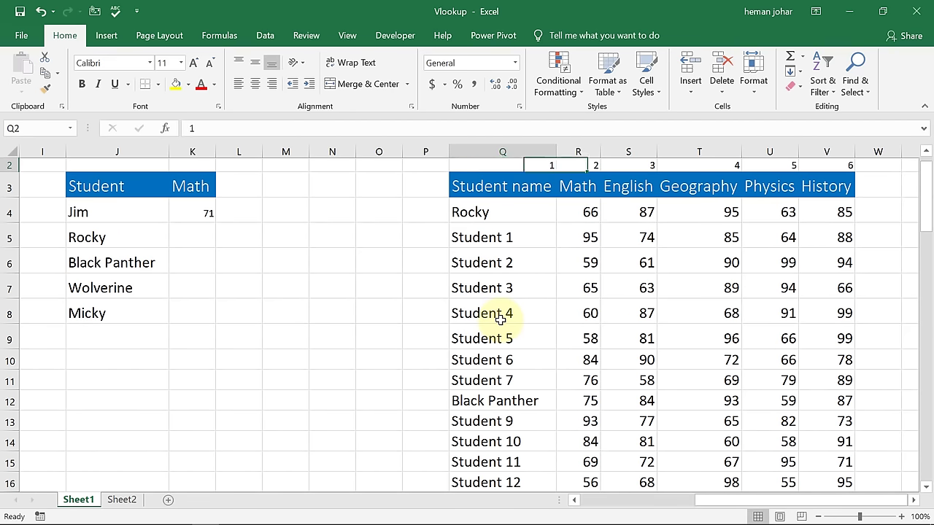
key("Down")
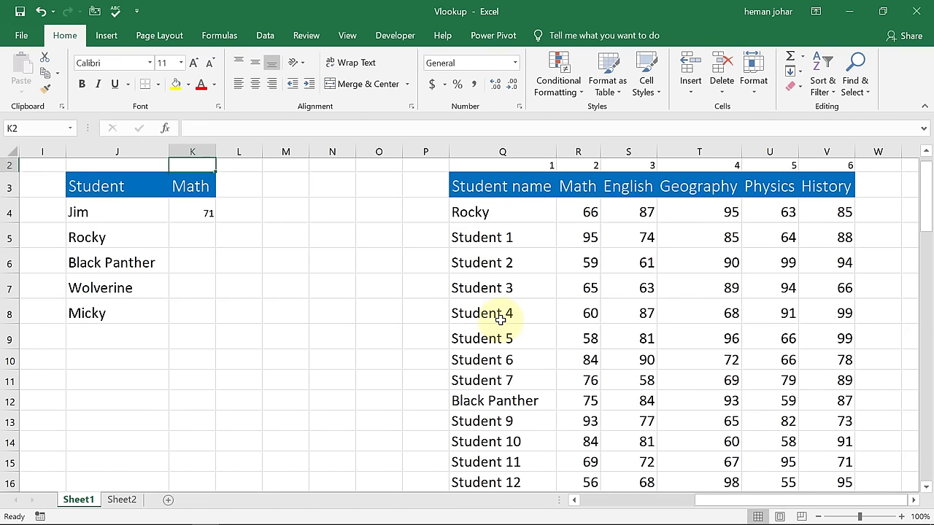
scroll(501, 319, "up", 1)
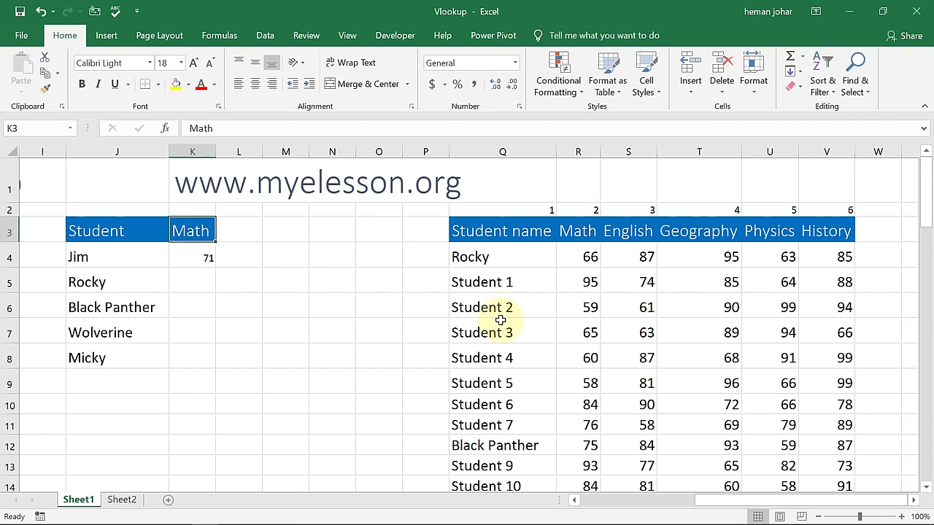
key("Right")
key("Left")
type("History")
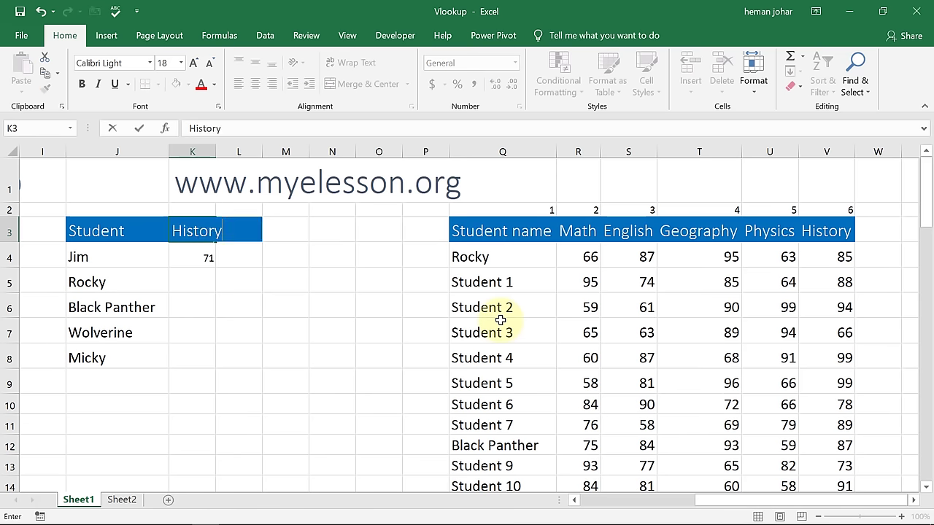
key("Return")
key("Up")
key("Down")
key("Up")
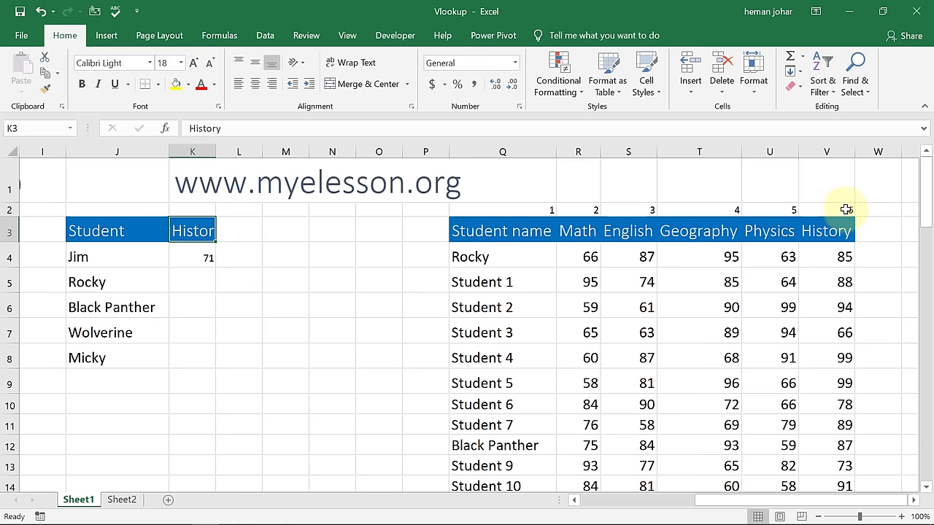
Set the column index in the K4 VLOOKUP formula to 6 and check it as =VLOOKUP(J4,$Q$3:$V$73,6,0).
left_click(203, 256)
double_click(204, 257)
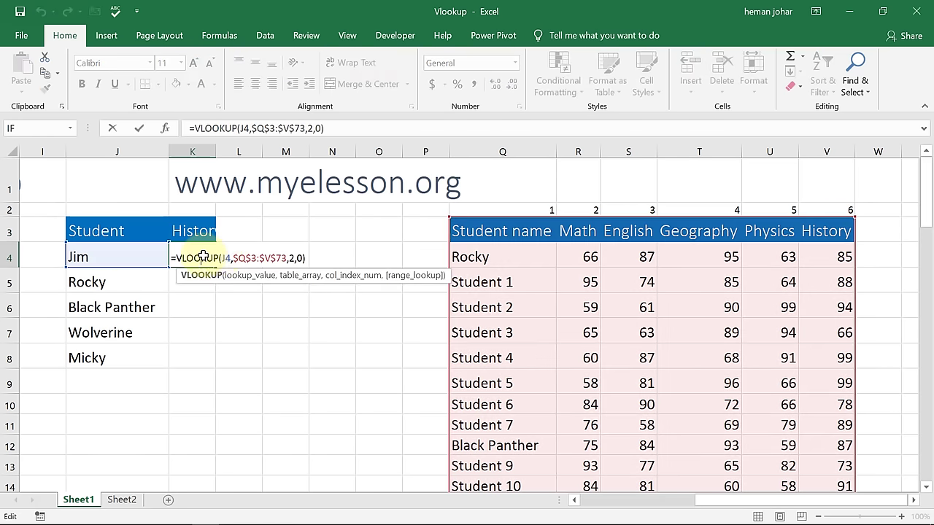
left_click(292, 258)
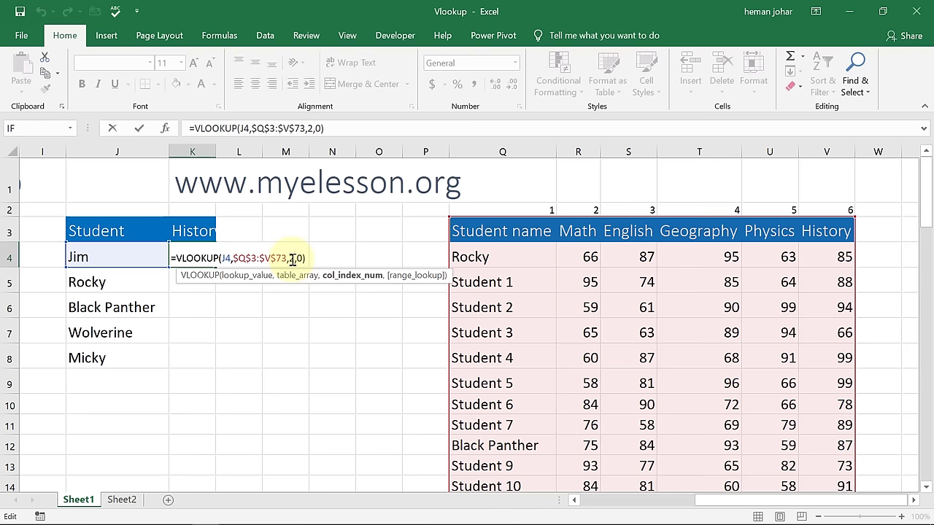
key("BackSpace")
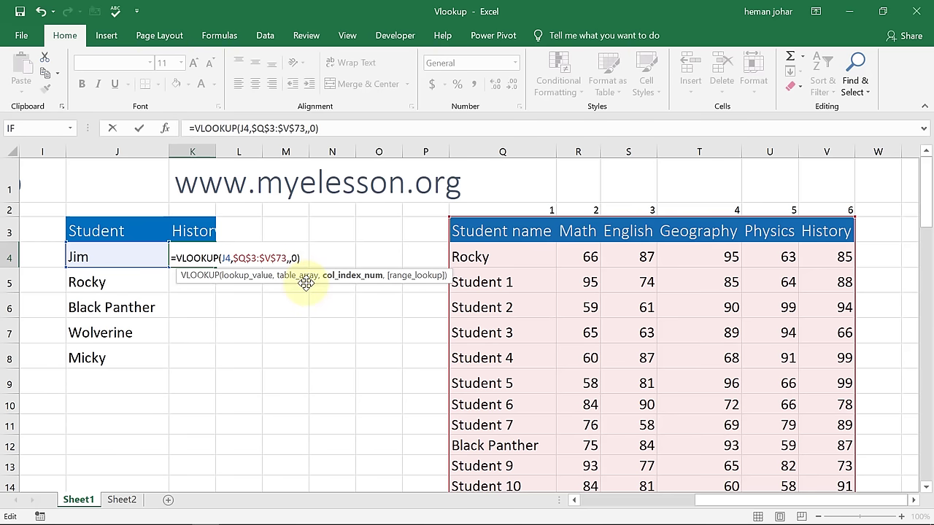
type("6")
key("Return")
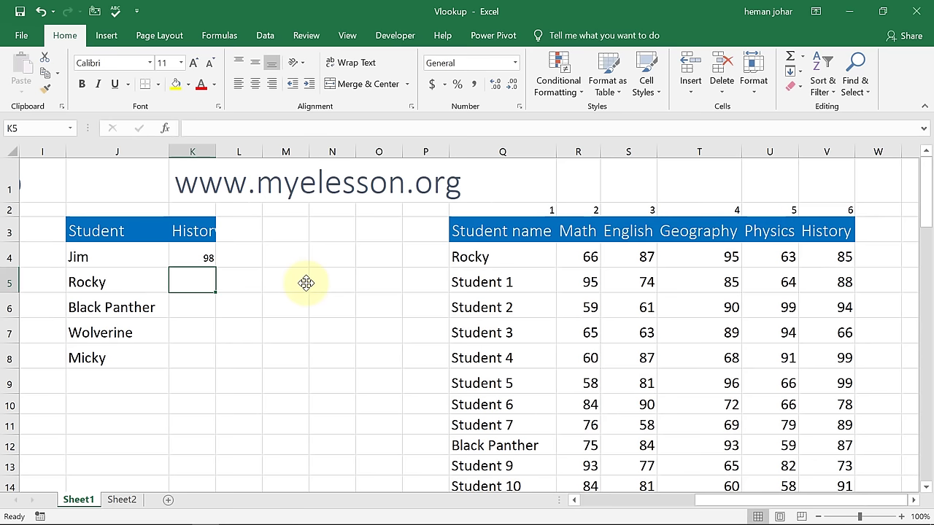
left_click(204, 255)
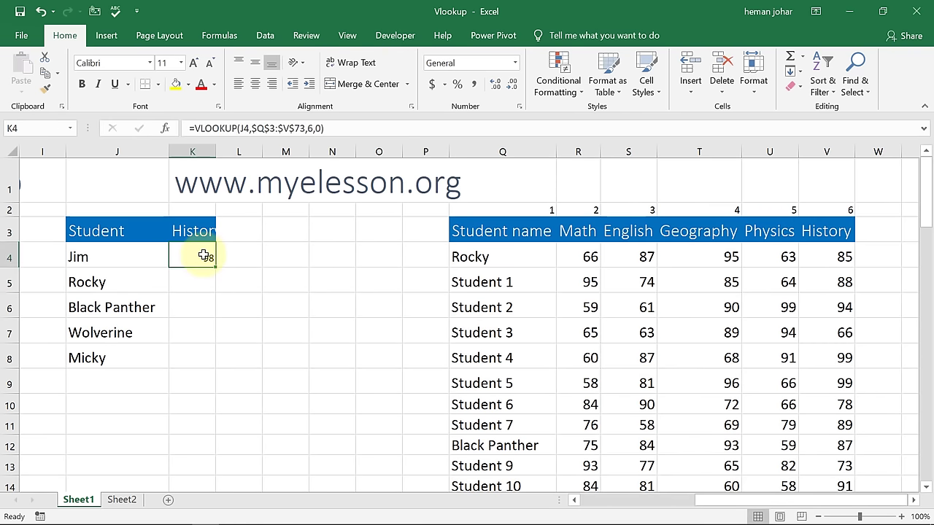
Find the first listed student near the end of the marks table and check their History mark in cell V70.
key("Right")
key("Right")
key("Right")
key("Right")
key("Right")
key("Right")
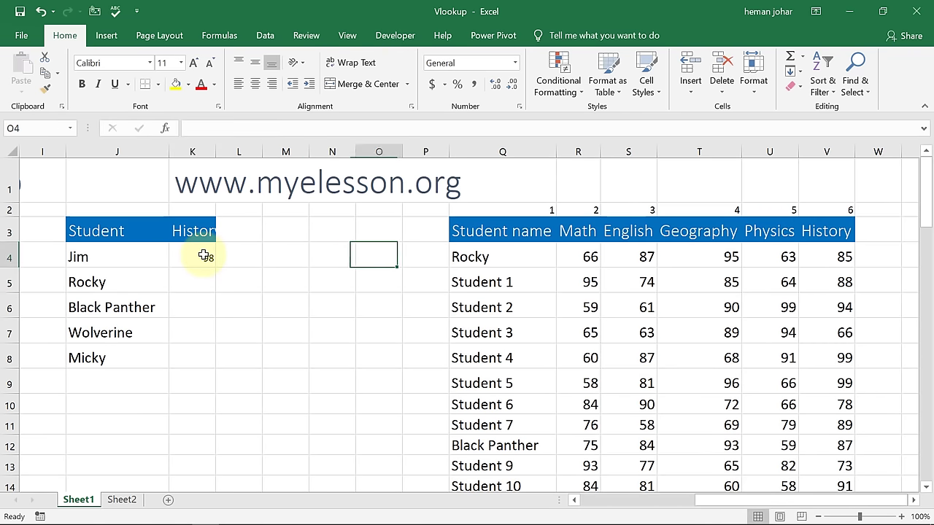
key("Down")
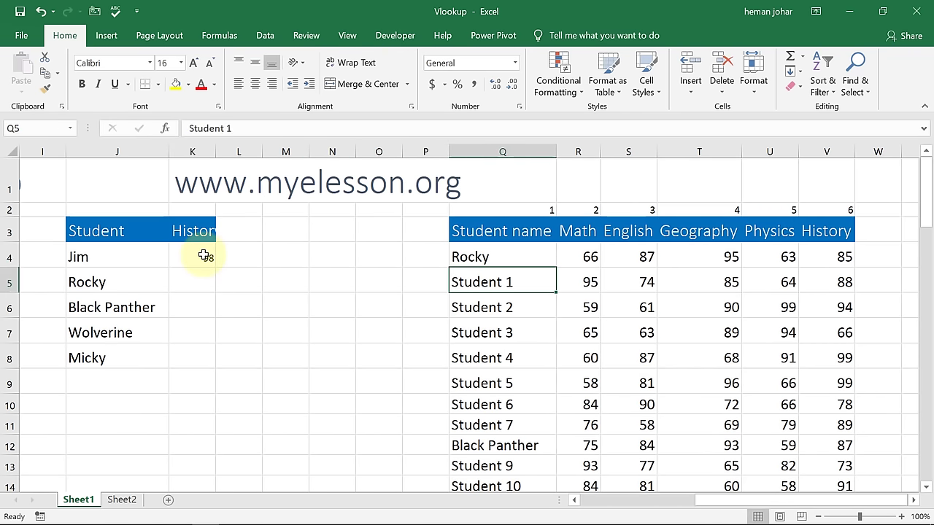
key("ctrl+Down")
key("ctrl+Down")
key("ctrl+Up")
key("Up")
key("Up")
key("Up")
key("Up")
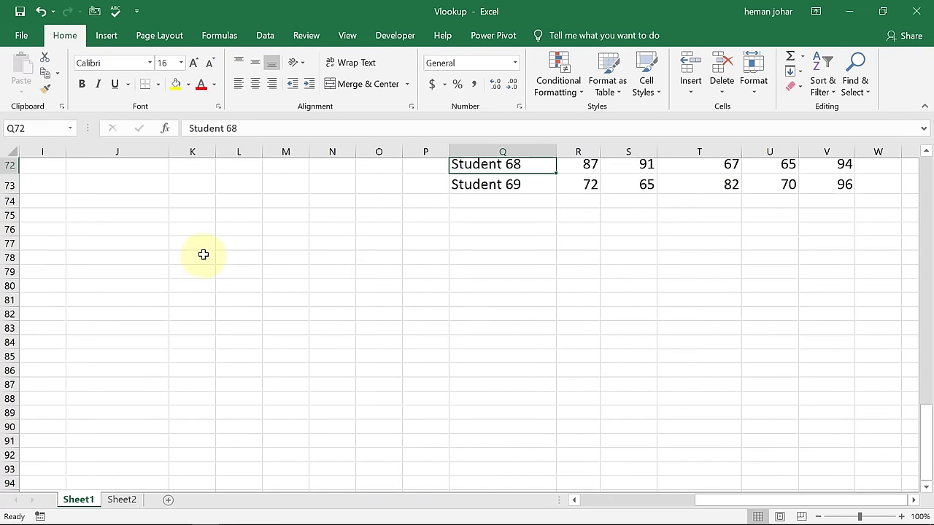
key("Down")
key("Right")
key("Right")
key("Right")
key("Right")
key("Right")
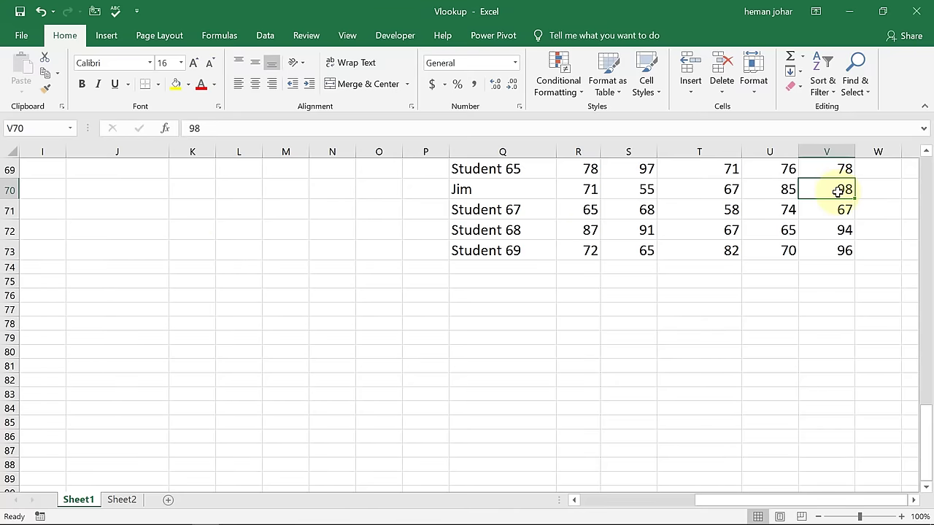
Return to the head of the marks table and check the column number above History in cell V2.
key("Up")
key("Up")
key("Up")
key("Up")
key("Up")
key("Up")
key("Up")
key("Up")
key("Up")
key("Up")
key("Up")
key("Up")
key("Up")
key("Up")
key("Up")
key("Up")
key("Up")
key("Up")
key("Up")
key("Up")
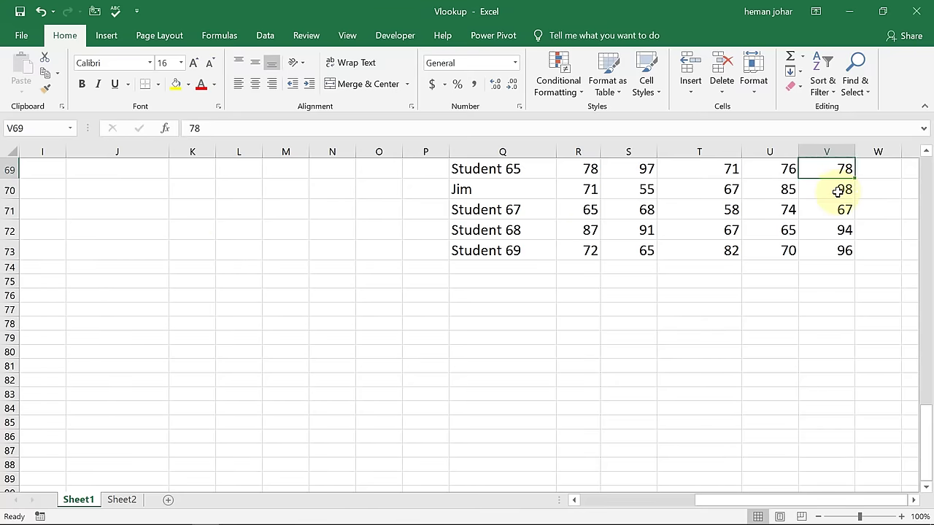
key("Up")
key("Up")
key("Up")
key("Up")
key("Up")
key("Up")
key("Up")
key("Up")
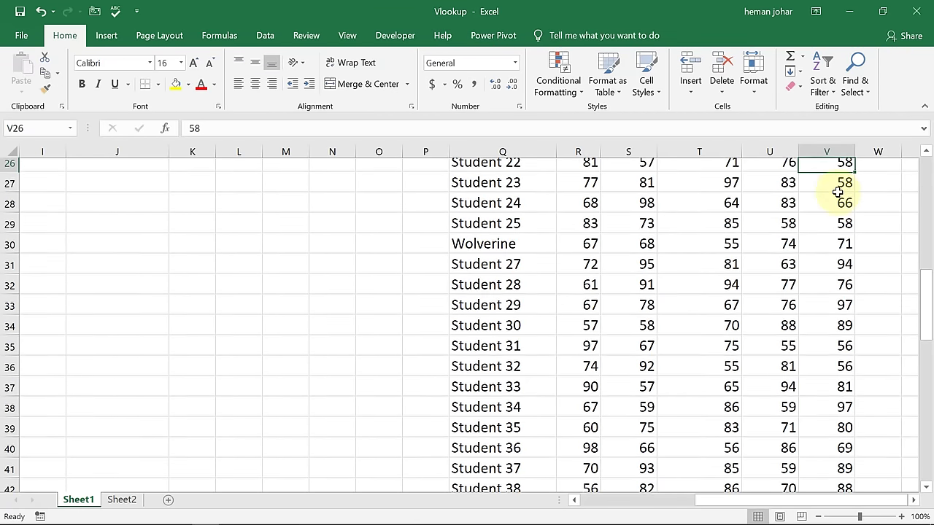
key("ctrl+Up")
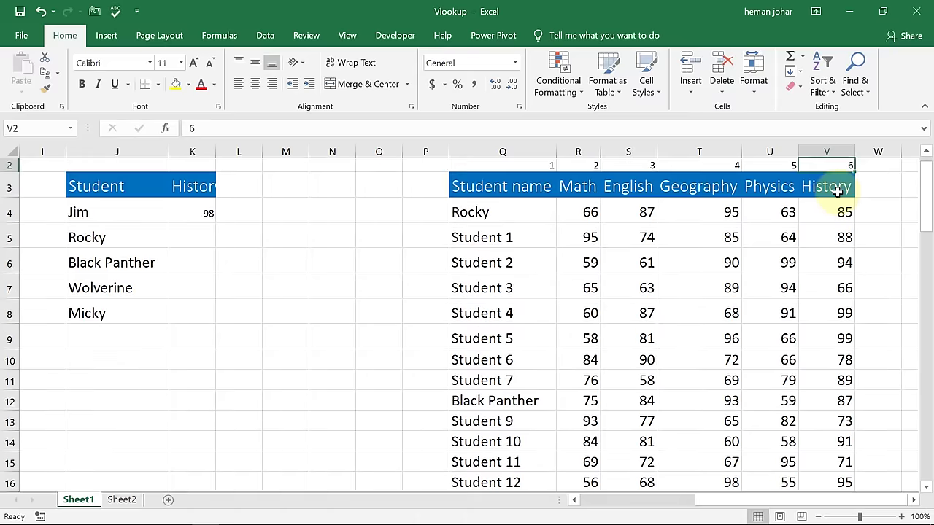
Go back to row 70 of the marks table and compare the first listed student's name with their History mark.
key("Down")
key("ctrl+Down")
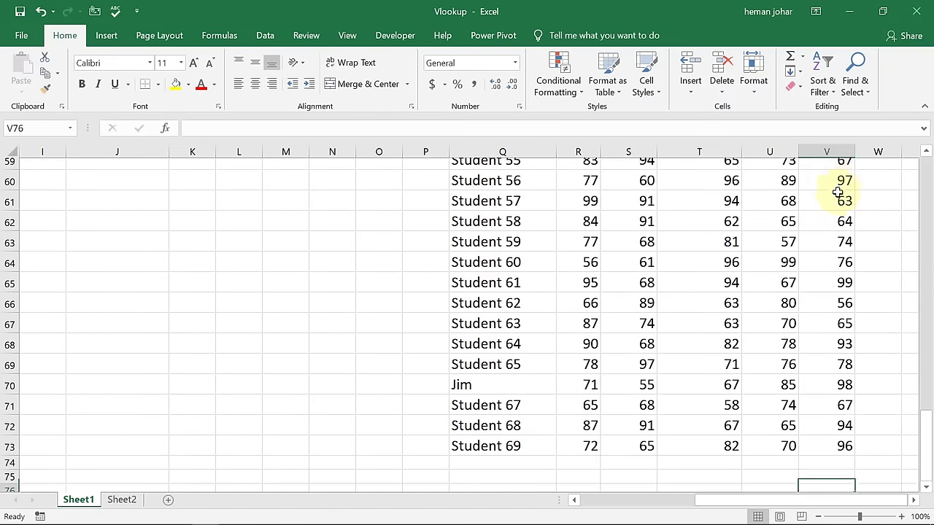
key("Down")
key("Up")
key("Up")
key("Up")
key("Up")
key("Up")
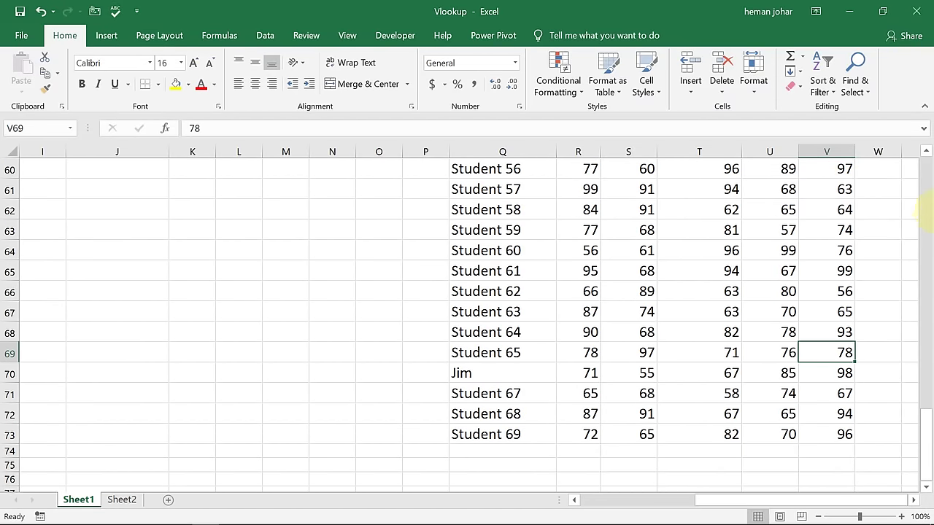
left_click(488, 374)
key("Left")
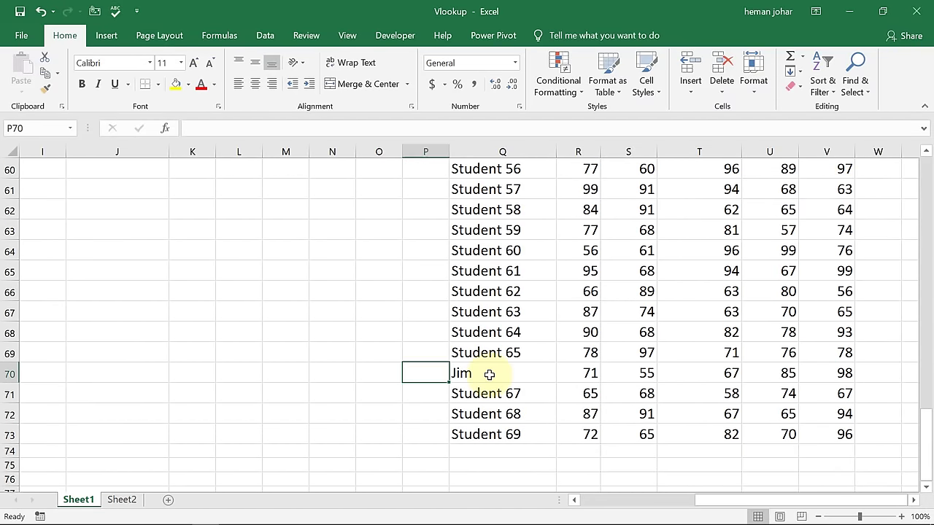
Go to the list entry Vlookup From Different Sheet in B4, view the marks table on Sheet2, and return to Sheet1.
key("Left")
key("Left")
key("Left")
key("Left")
key("Left")
key("Left")
key("Left")
key("Left")
key("Up")
key("Up")
key("Up")
key("Up")
key("Up")
key("Up")
key("Up")
key("Up")
key("Up")
key("Up")
key("Up")
key("Up")
key("Up")
key("Up")
key("Up")
key("Up")
key("Up")
key("Up")
key("Up")
key("Up")
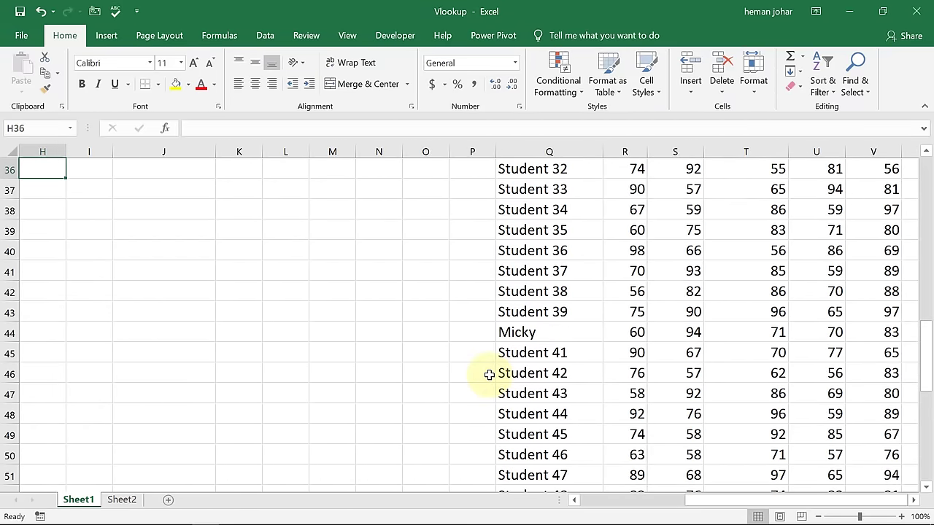
key("Up")
key("Up")
key("Up")
key("Up")
key("Up")
key("Up")
key("Up")
key("Up")
key("Up")
key("Up")
key("Up")
key("Up")
key("Up")
key("Up")
key("Up")
key("Up")
key("Up")
key("Up")
key("Up")
key("Up")
key("Down")
key("Down")
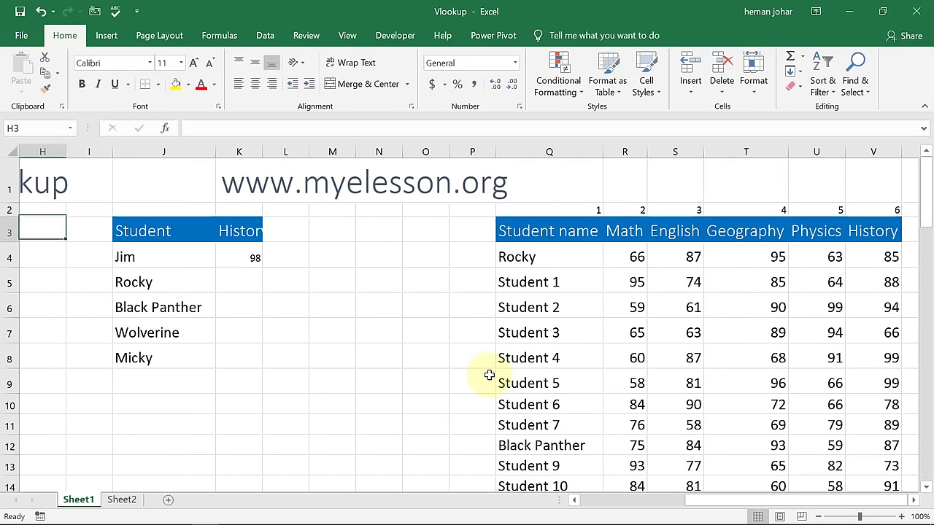
key("Down")
key("Down")
key("Down")
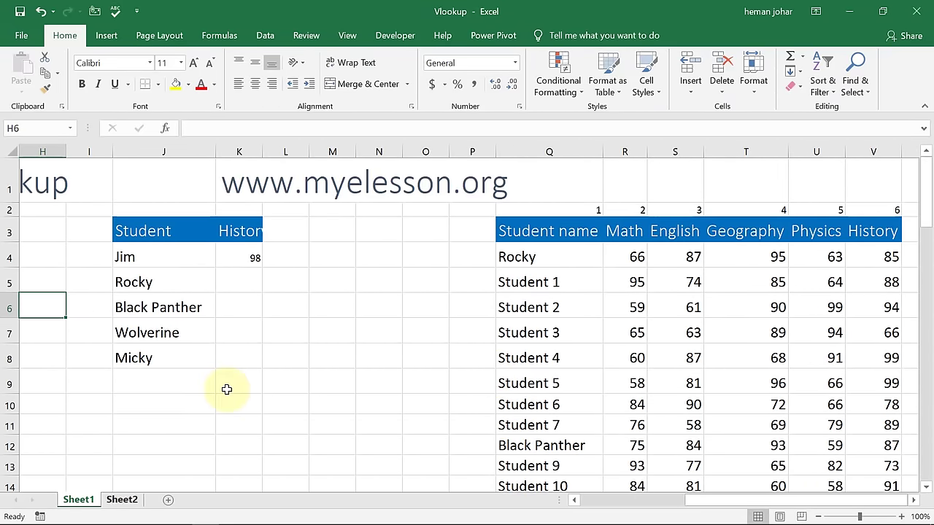
key("Left")
key("Left")
key("Left")
key("Left")
key("Left")
key("Left")
key("Left")
key("Up")
key("Up")
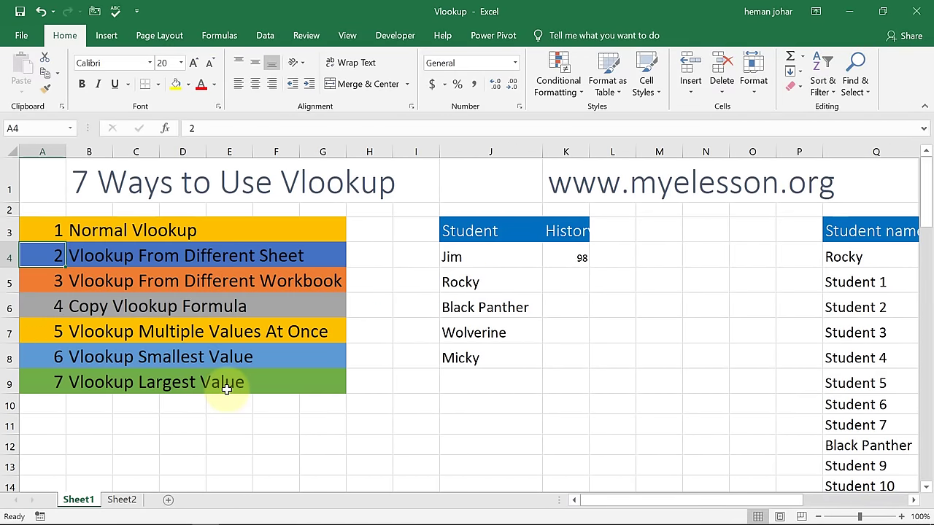
key("Right")
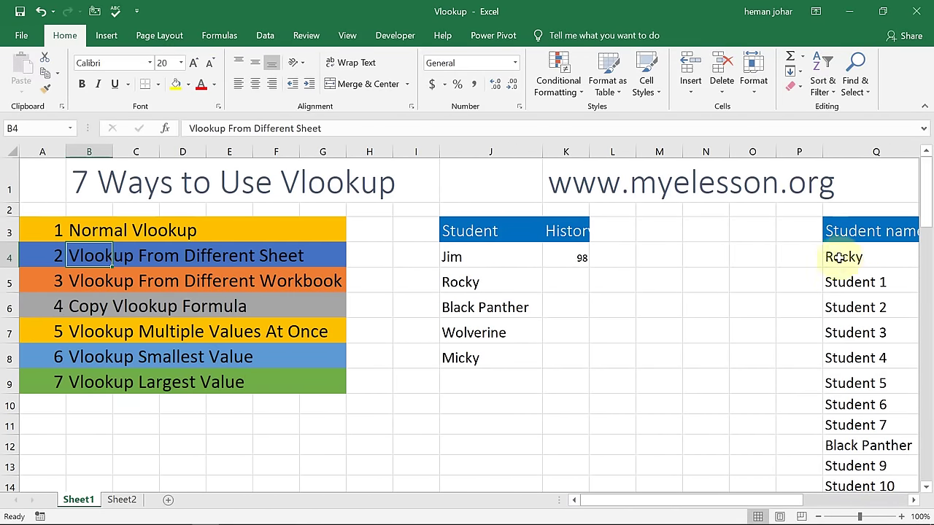
left_click(121, 500)
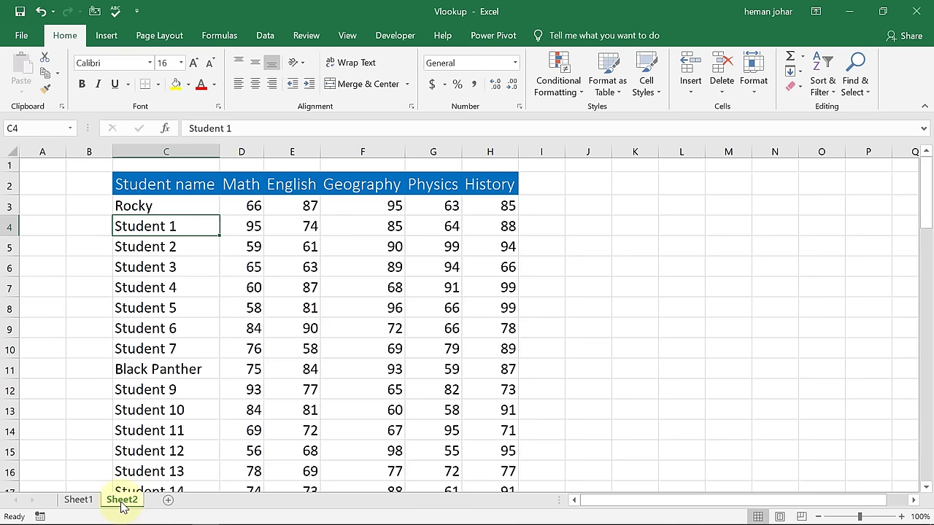
left_click(79, 502)
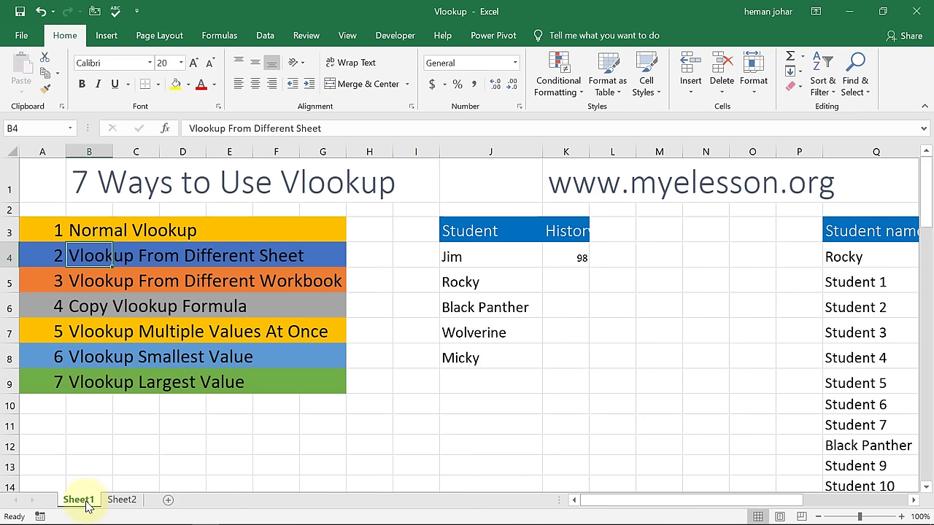
Autofit the width of column K and increase the font size of cell K4 to 14.
double_click(592, 149)
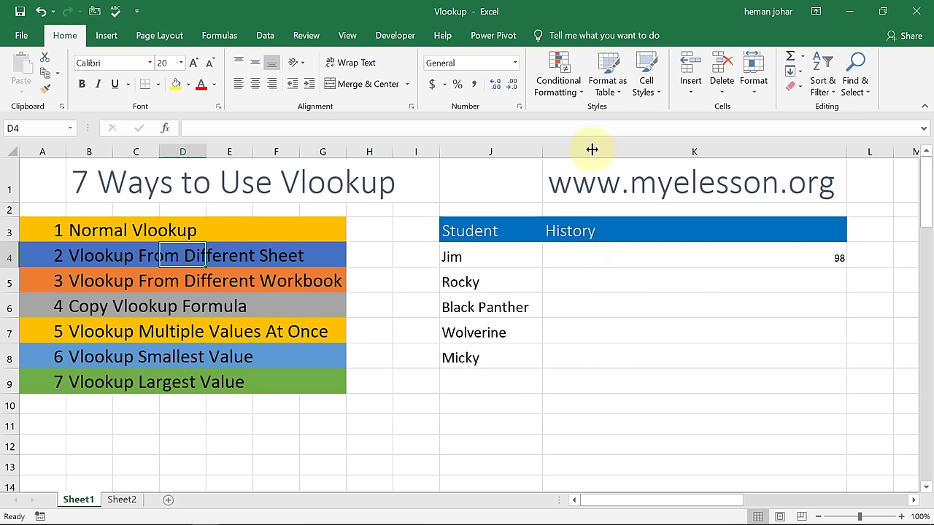
left_click(603, 251)
key("Return")
left_click(605, 253)
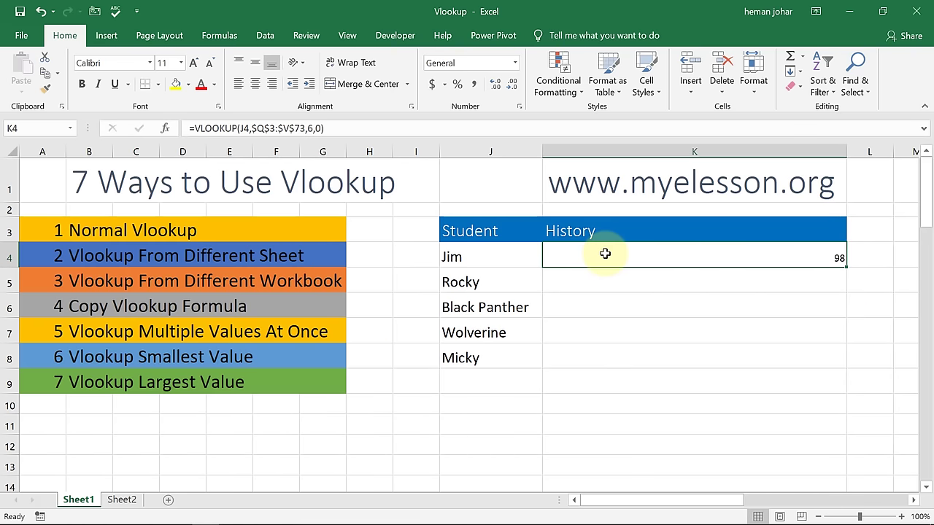
left_click(194, 64)
left_click(194, 64)
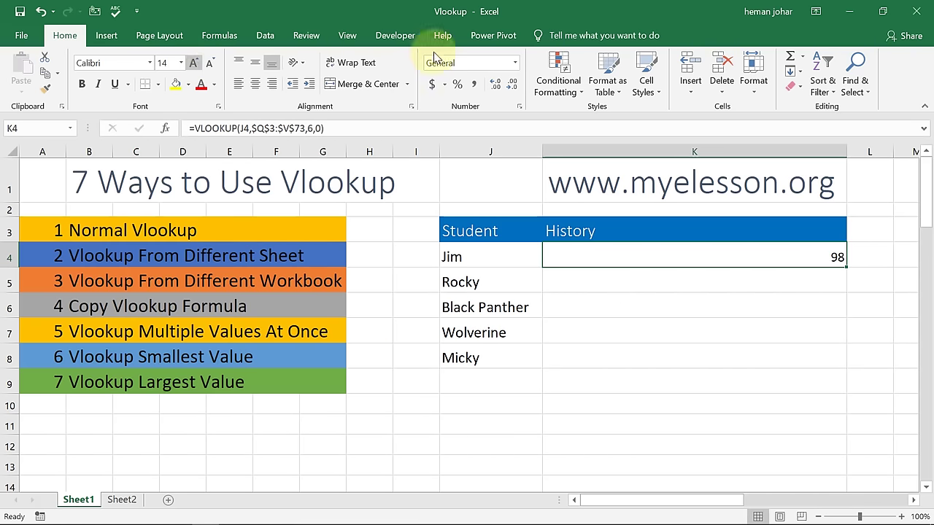
Start a VLOOKUP formula in cell K5 with the student in J5 as the lookup value.
left_click(589, 279)
type("=vlo")
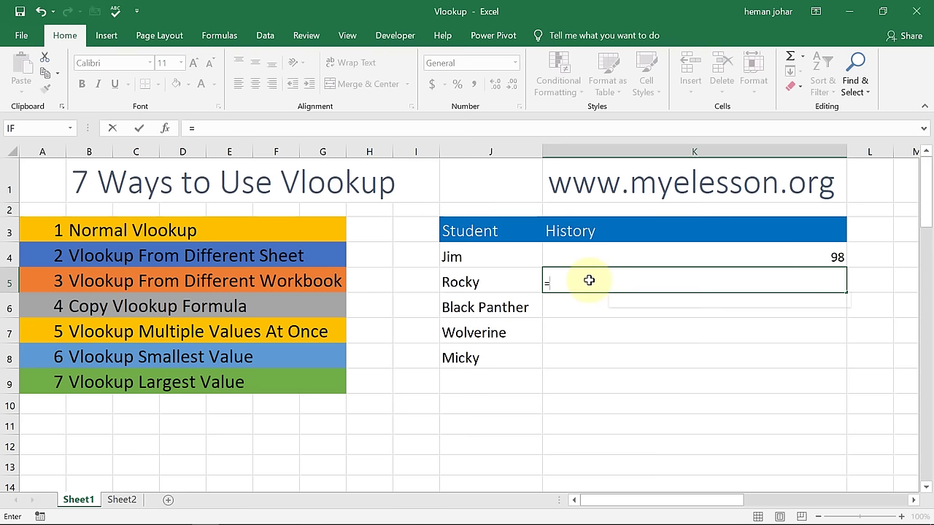
key("Tab")
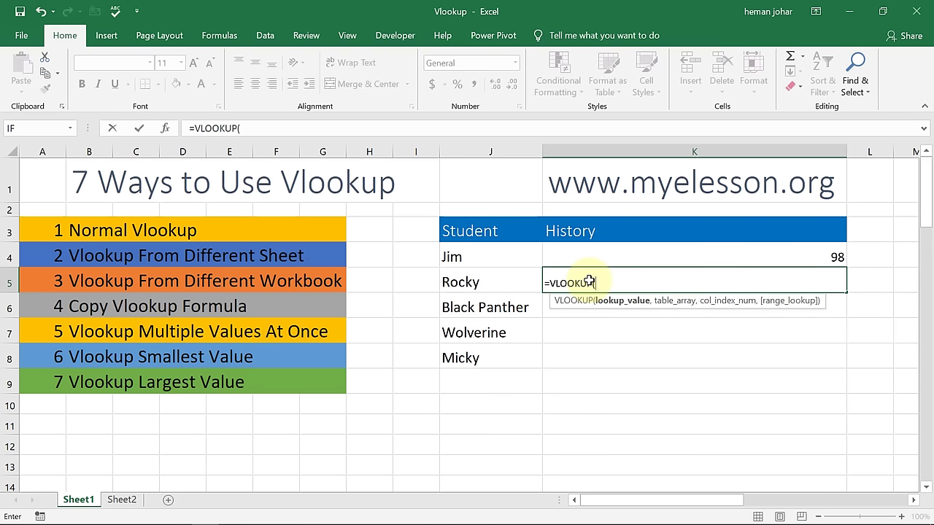
left_click(486, 282)
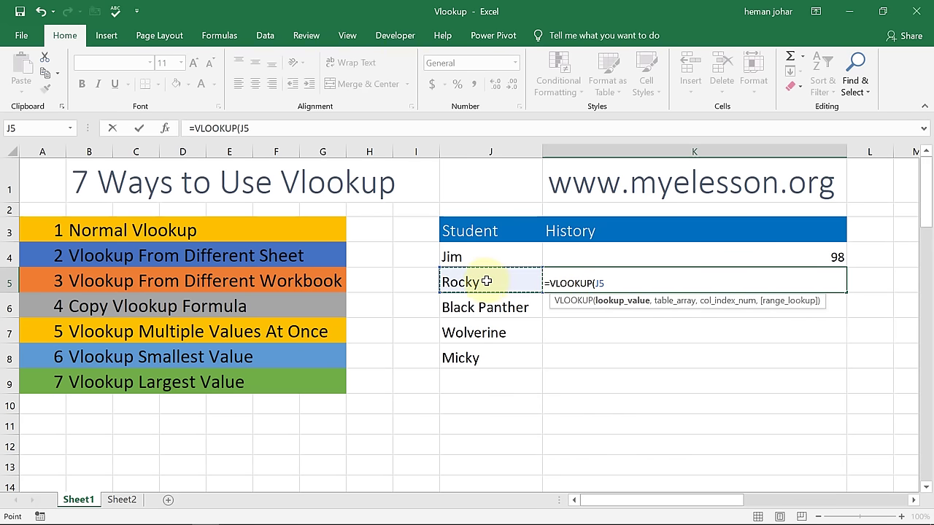
type(",")
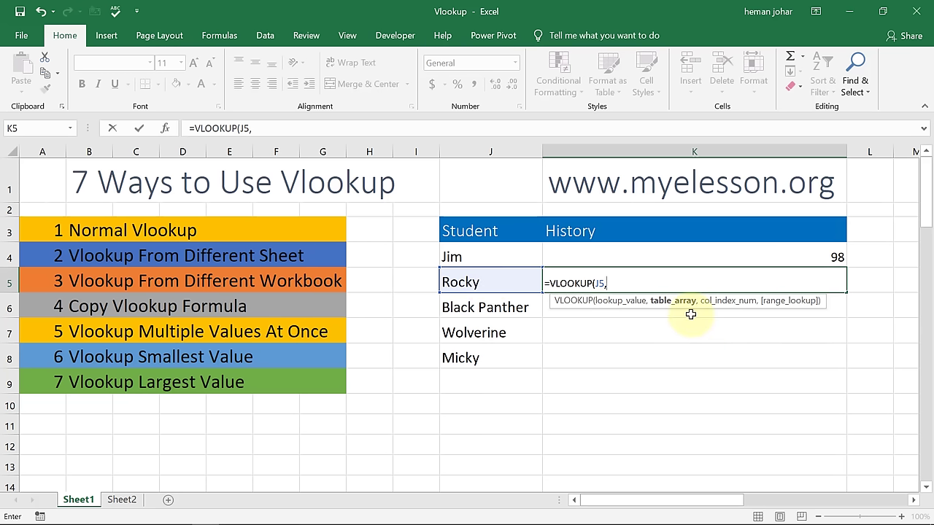
Set the formula's table array to the marks table on Sheet2, as the absolute range $C$2:$H$72.
left_click(124, 500)
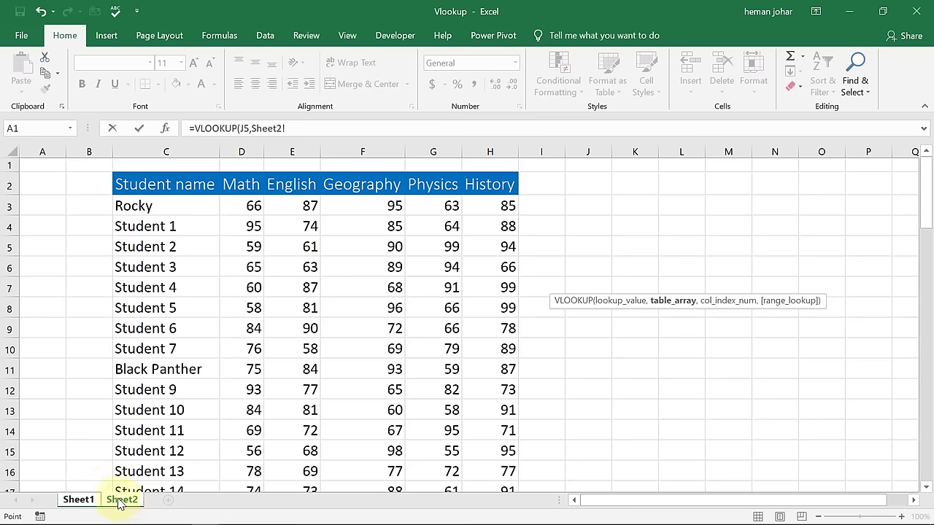
mouse_move(176, 180)
left_mouse_down()
mouse_move(544, 183)
mouse_move(503, 184)
left_mouse_up()
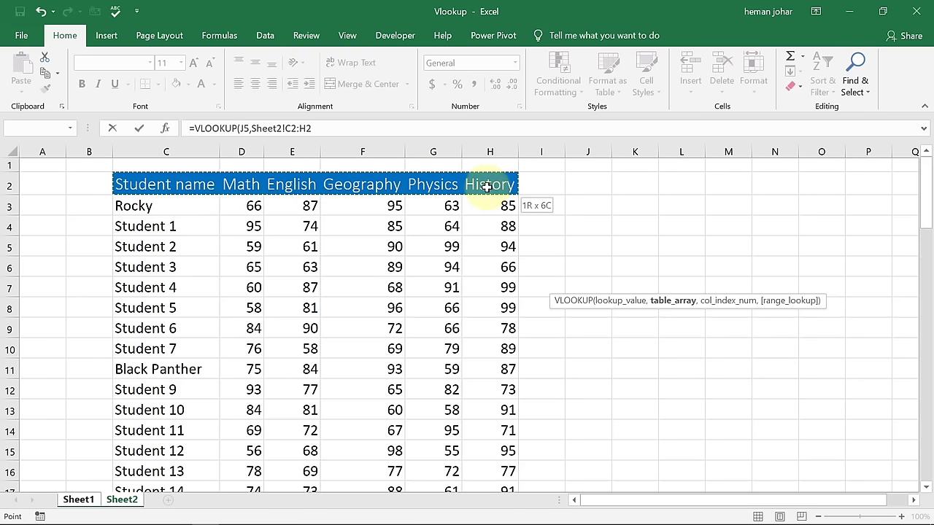
key("ctrl+shift+Down")
key("F4")
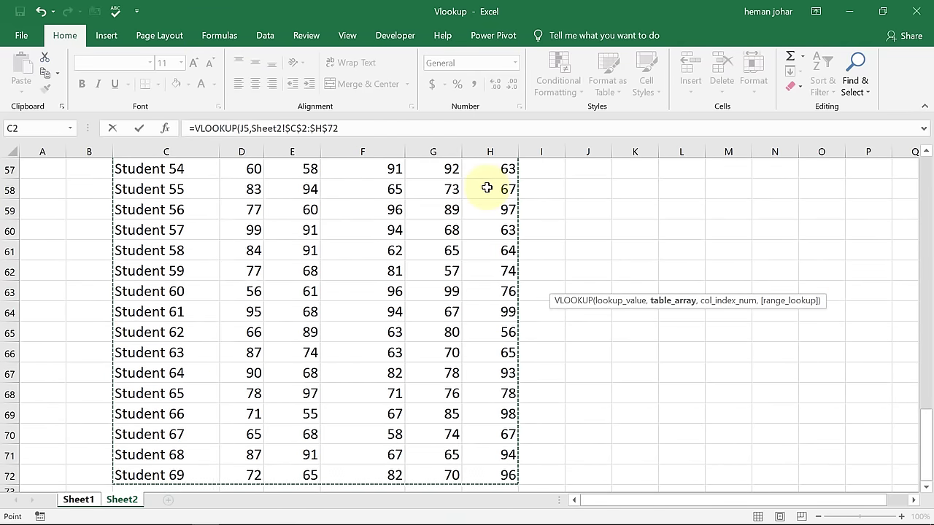
Complete the K5 formula with column index 6 and exact match 0, and return to cell K5.
type(",")
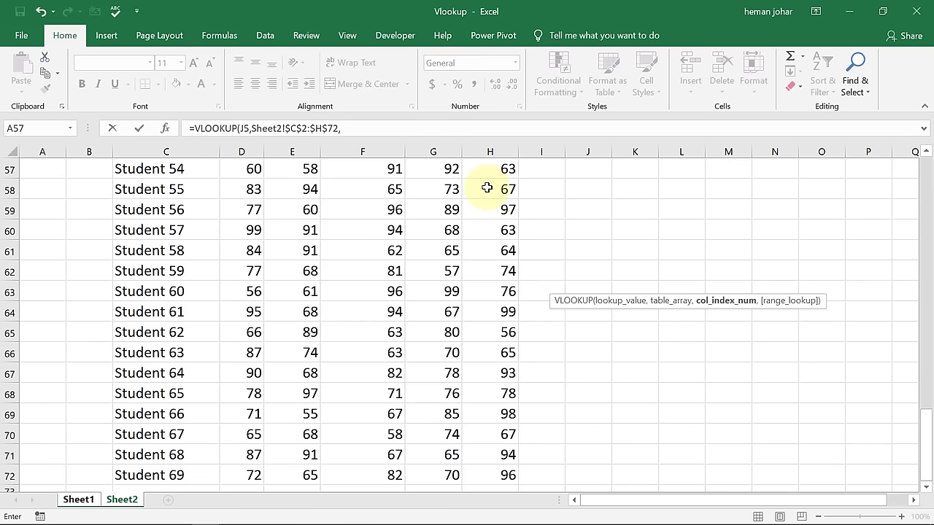
type("6,")
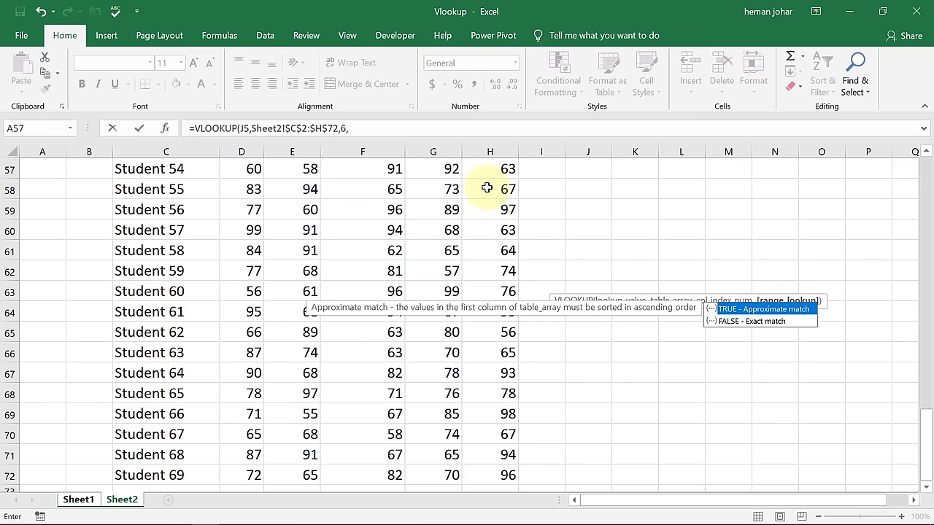
type("0)")
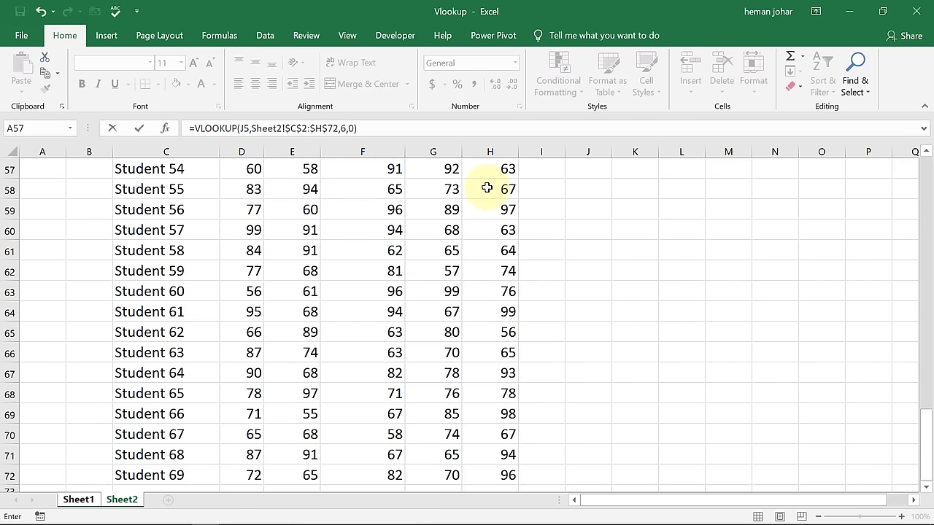
key("Return")
key("Up")
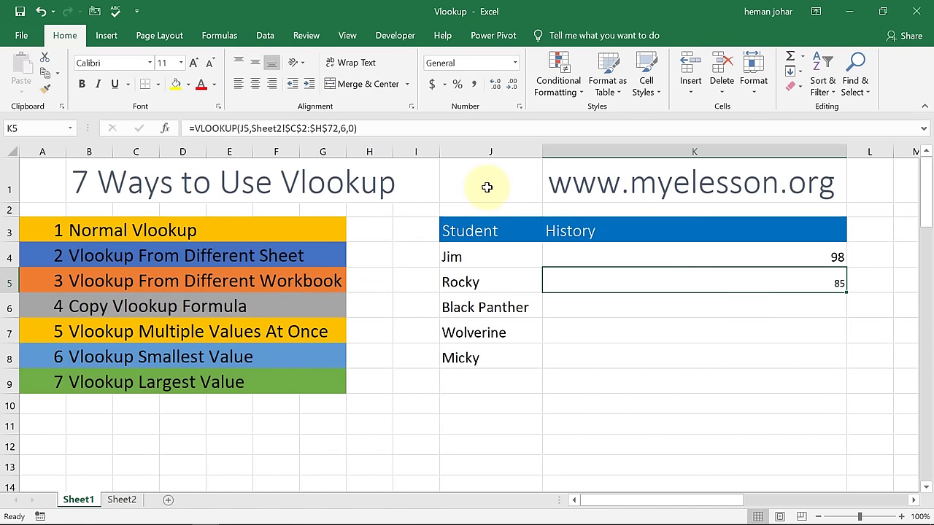
Find the student from J5 in the Sheet1 marks table and check their History mark in V4.
key("Left")
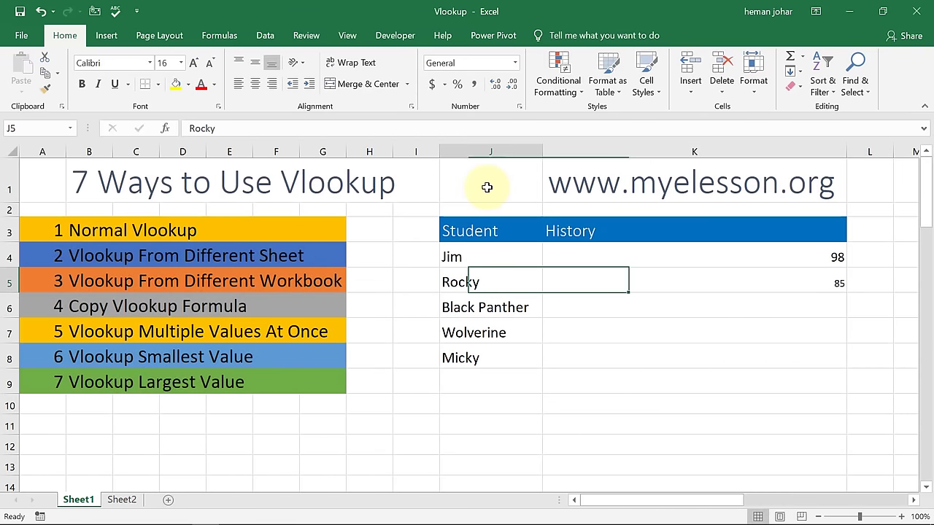
key("Right")
key("Right")
key("Right")
key("Right")
key("Right")
key("Right")
key("Right")
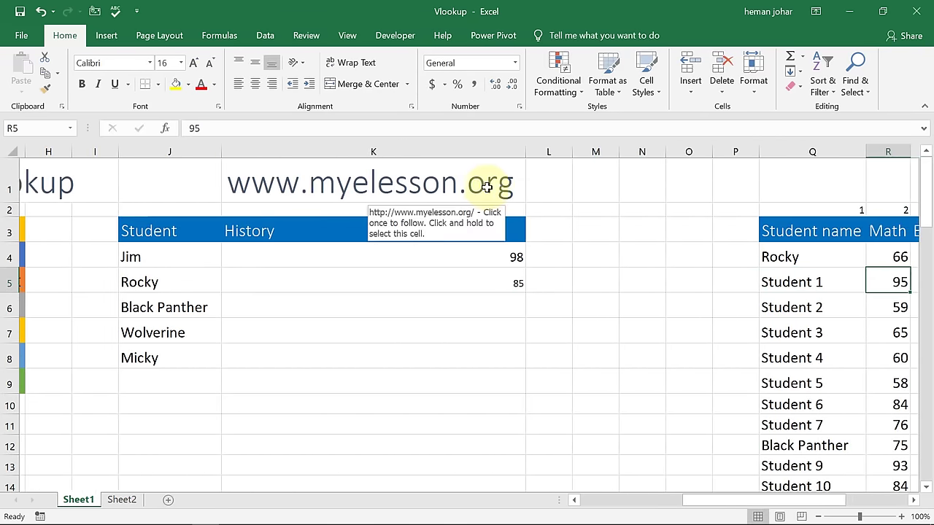
key("Left")
key("Up")
key("Right")
key("Right")
key("Right")
key("Right")
key("Right")
key("Right")
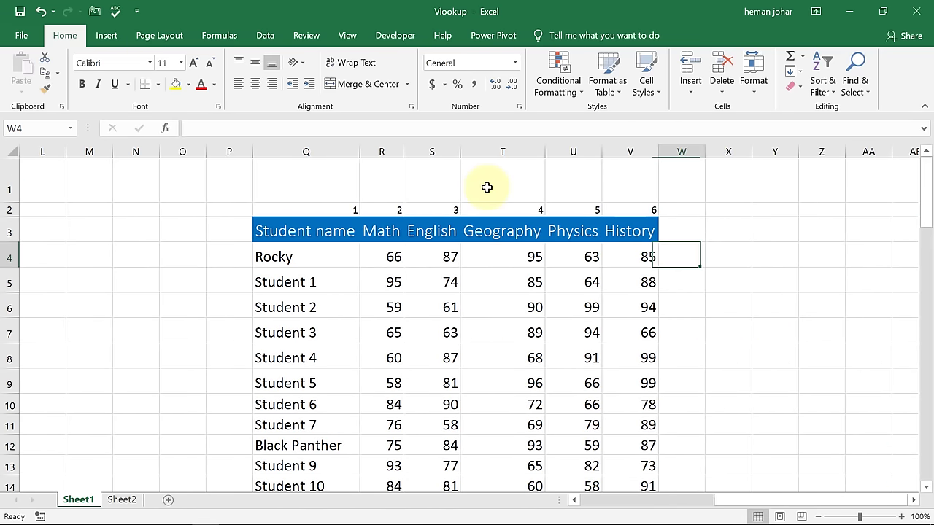
key("Left")
key("Left")
key("Right")
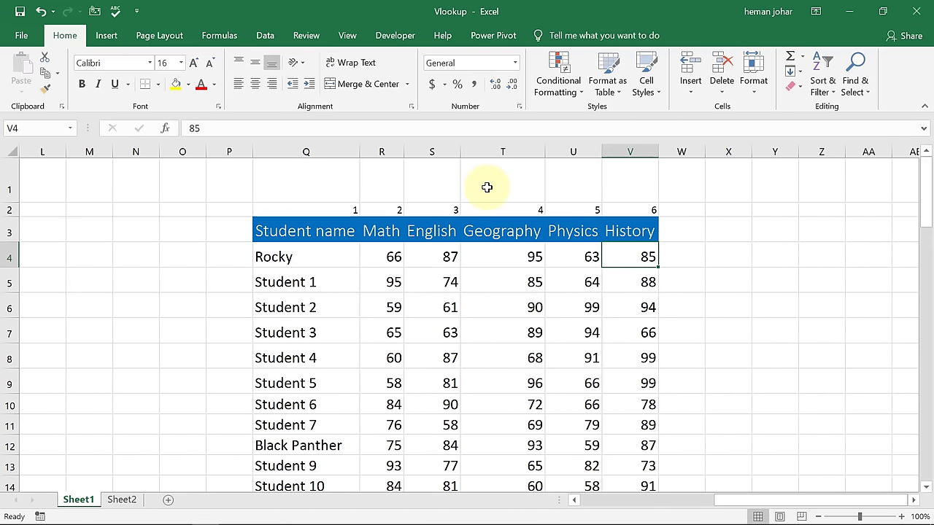
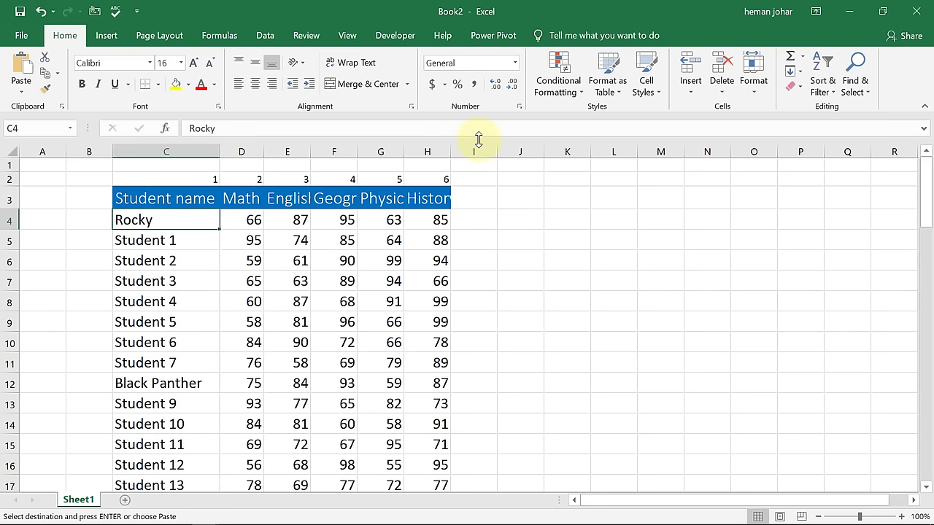
In workbook Book2, autofit the widths of the History and Physics columns (H and G) and select the History heading.
double_click(455, 148)
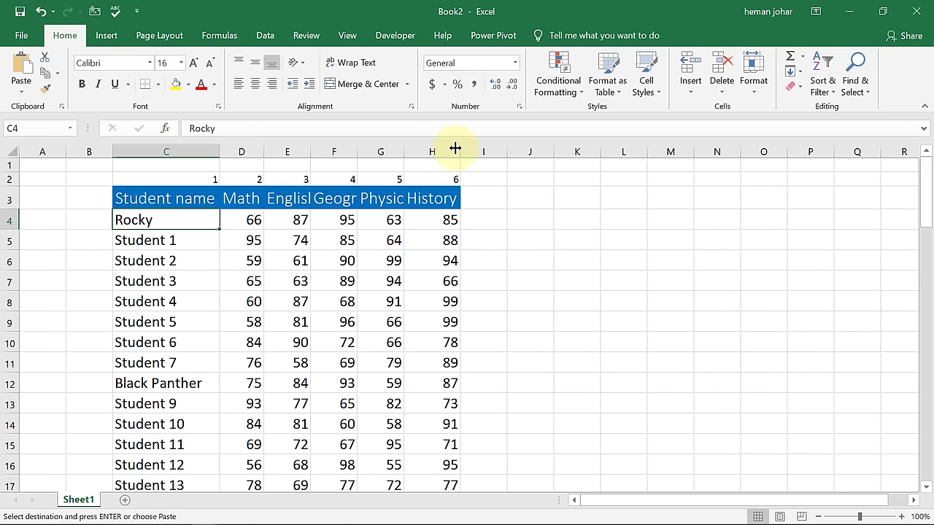
double_click(402, 151)
left_click(456, 198)
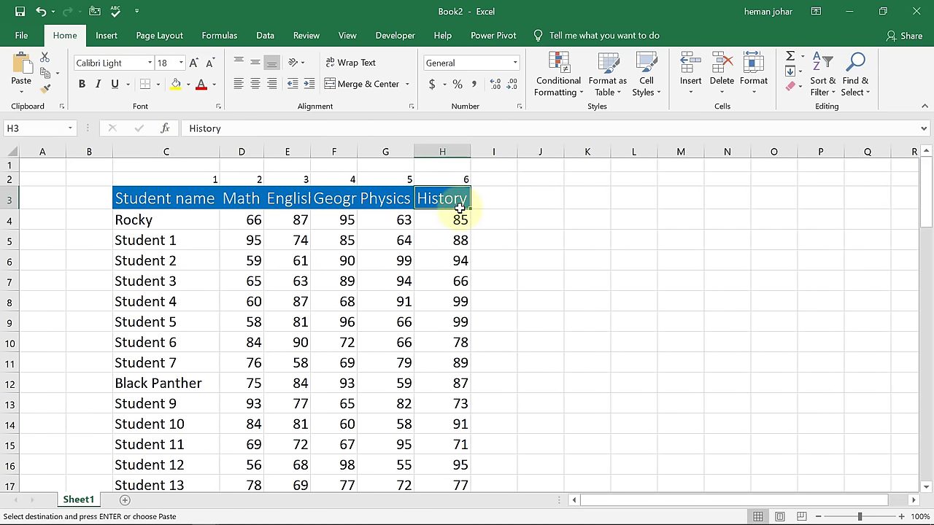
Switch back to the Vlookup workbook and start a VLOOKUP in cell K6 with J6 as the lookup value.
key("alt+Tab")
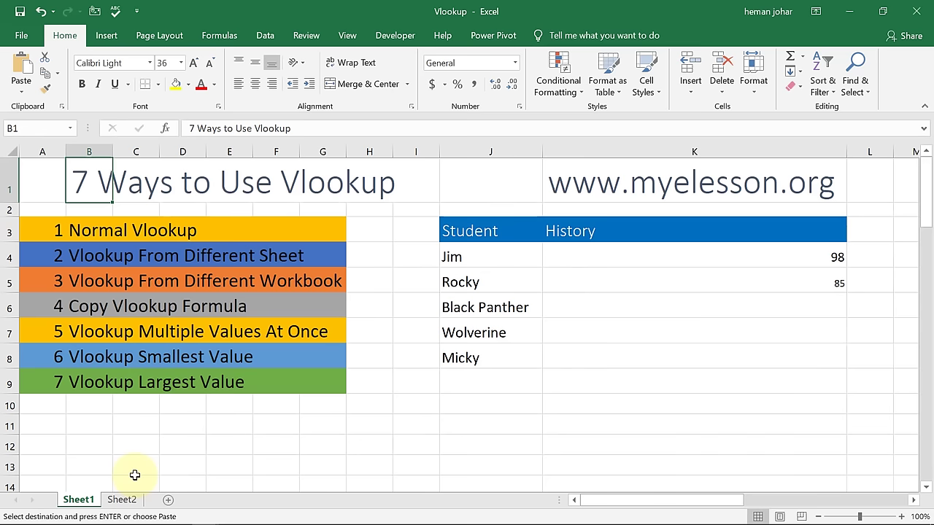
key("Right")
key("Right")
key("Down")
key("Down")
key("Down")
key("Down")
key("Down")
key("Right")
key("Right")
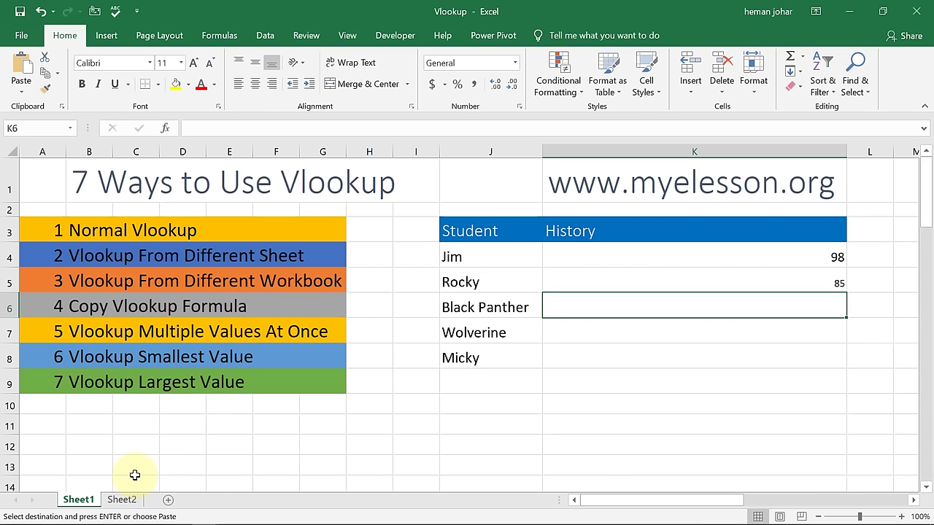
type("=vl")
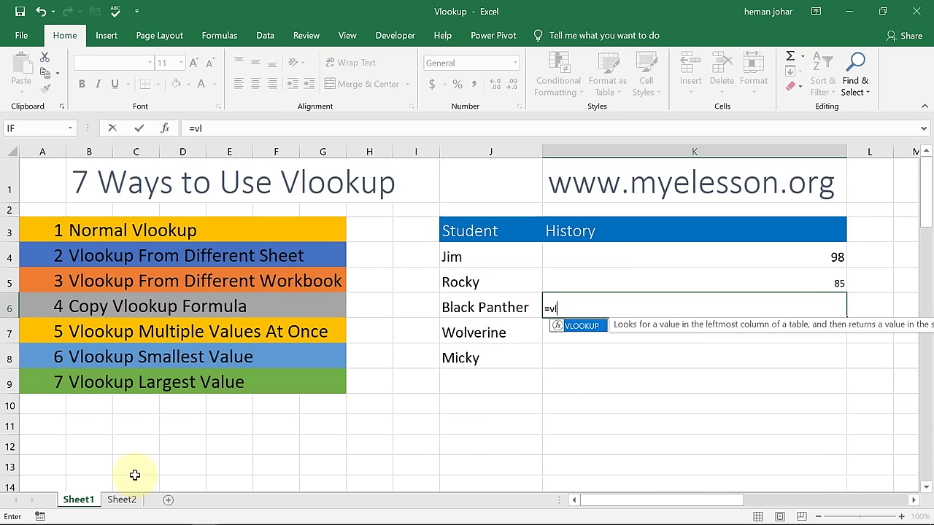
key("Tab")
key("Left")
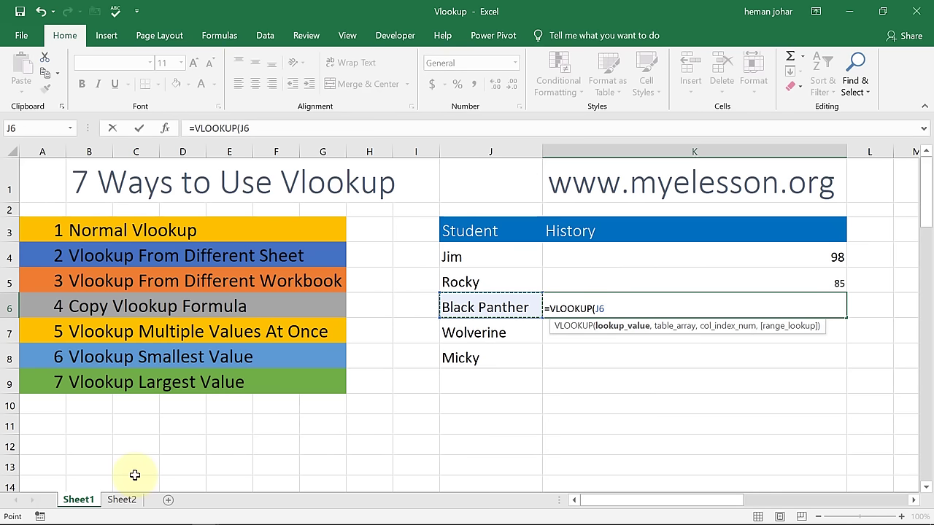
type(",")
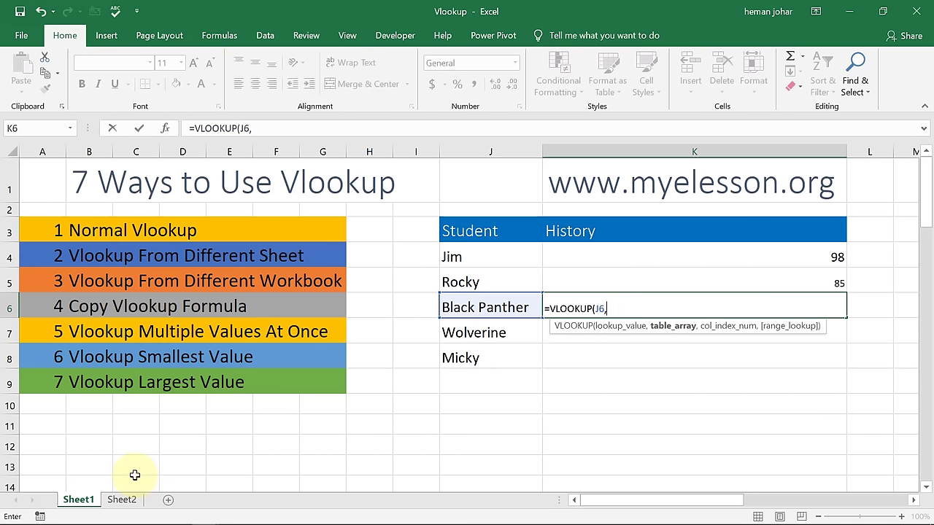
Set the table array to the whole marks table in the other workbook, [Book2]Sheet1!$C$3:$H$73.
key("ctrl+Tab")
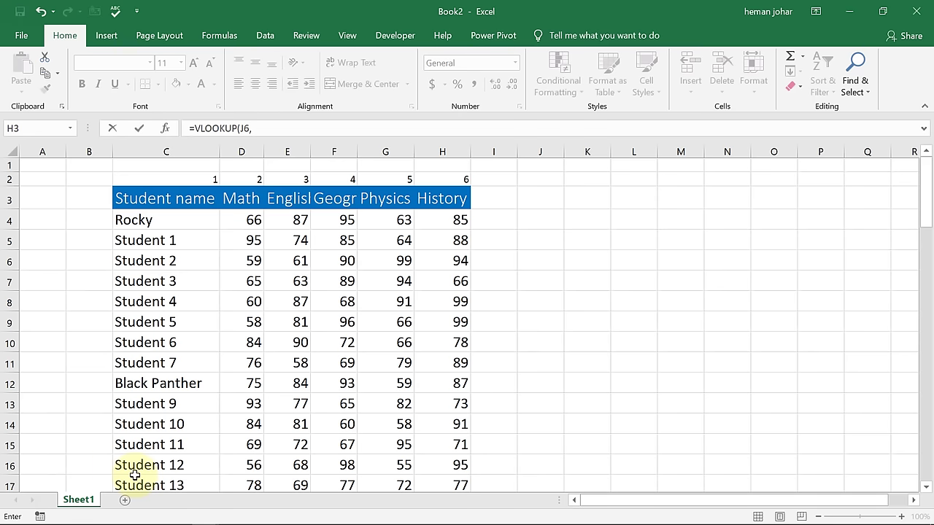
left_click(140, 195)
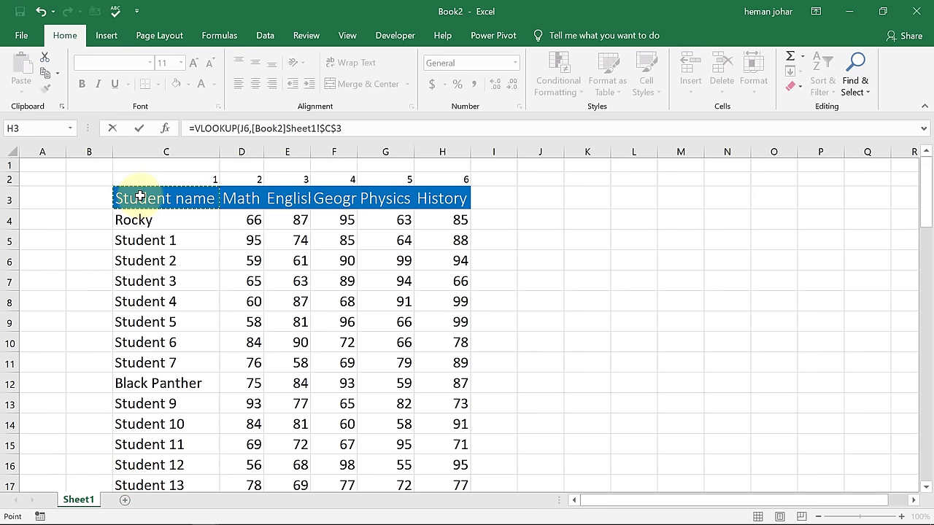
key("shift+Right")
key("shift+Right")
key("shift+Right")
key("shift+Right")
key("shift+Right")
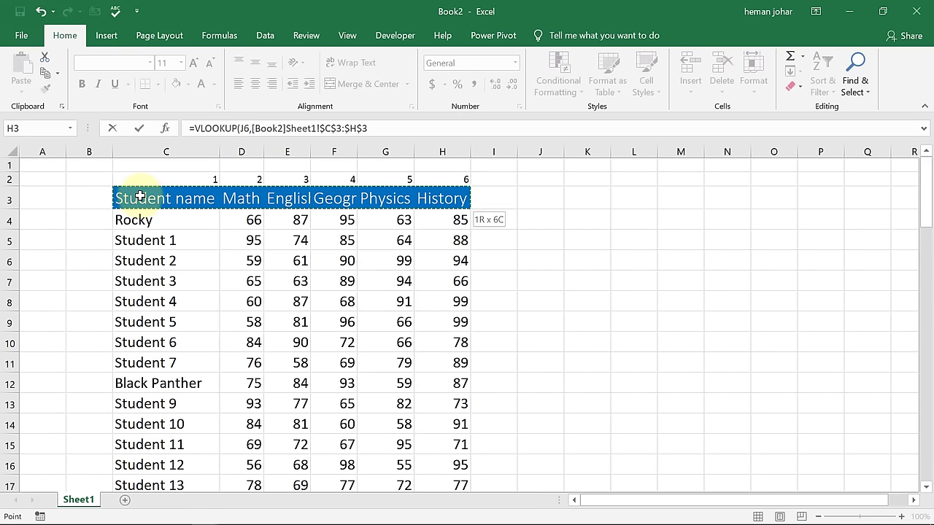
key("ctrl+shift+Down")
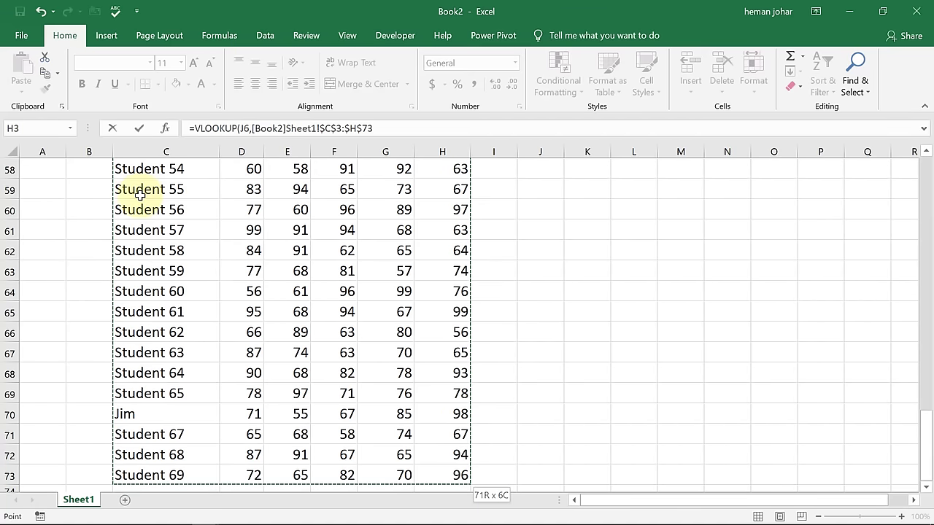
Finish the K6 formula with column index 6 and exact match 0, and return to cell K6.
type("6")
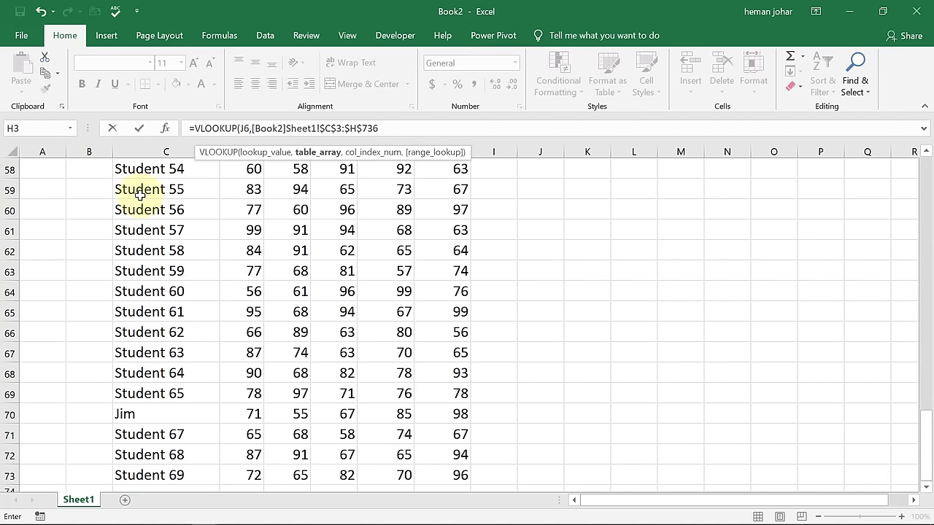
type(",")
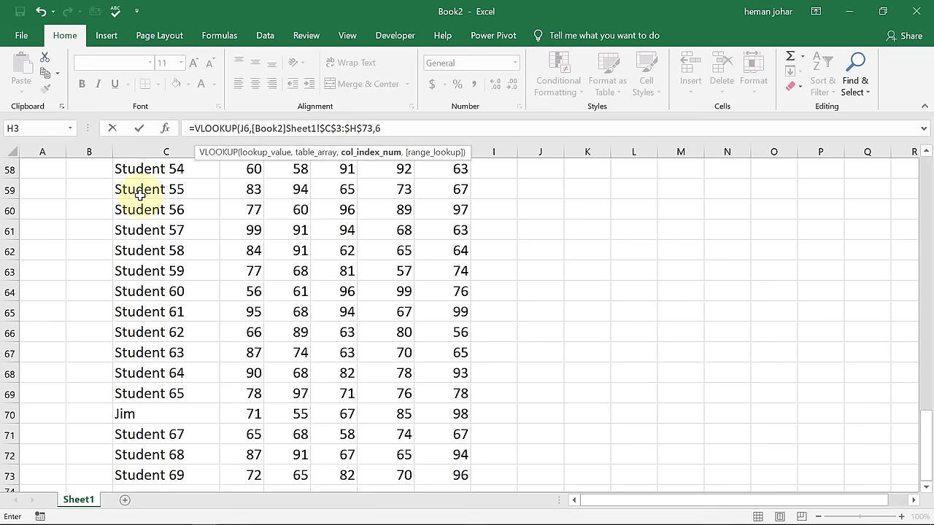
type(",")
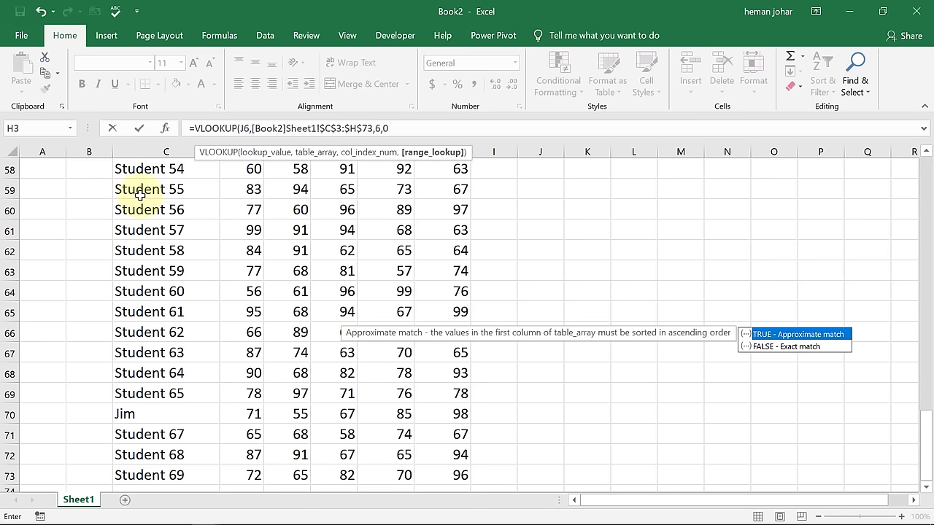
type("0")
key("Return")
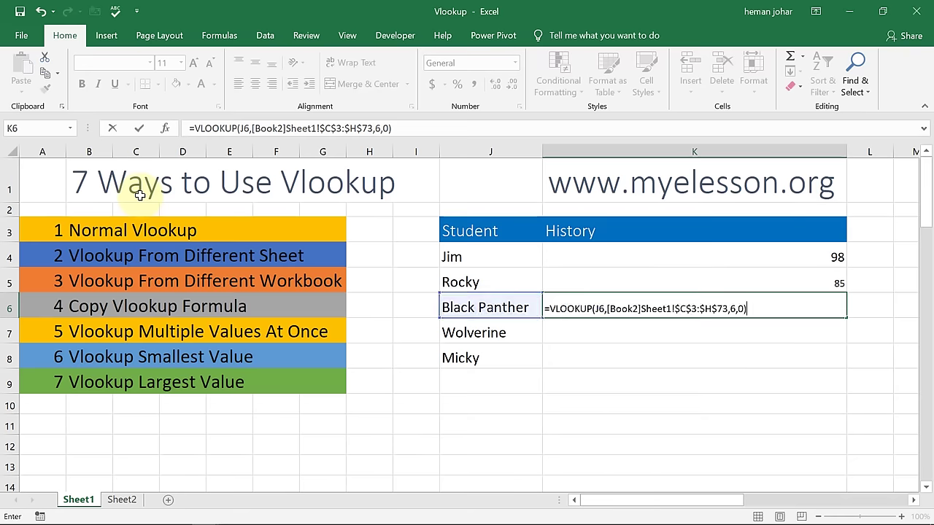
key("Up")
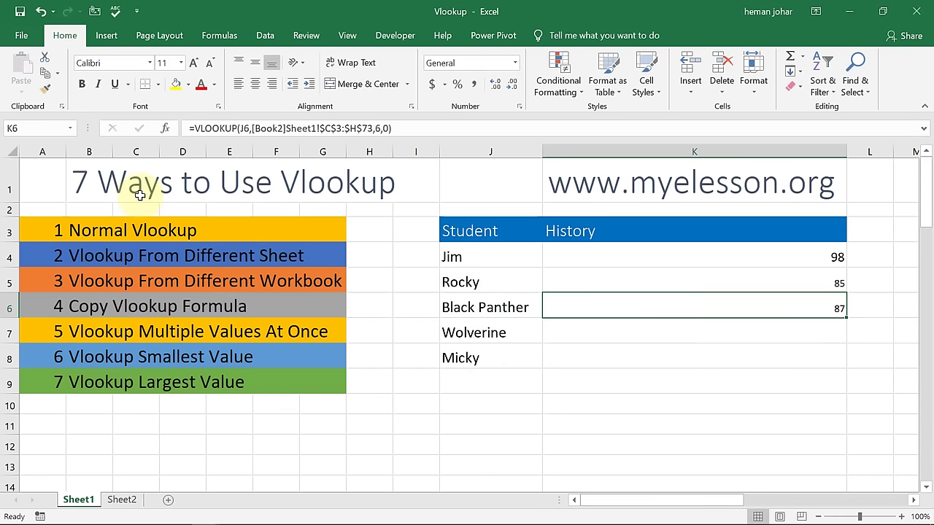
Go to the Black Panther row in the Sheet1 marks table and check the History mark in column V.
key("Right")
key("Right")
key("Right")
key("Right")
key("Right")
key("Right")
key("Right")
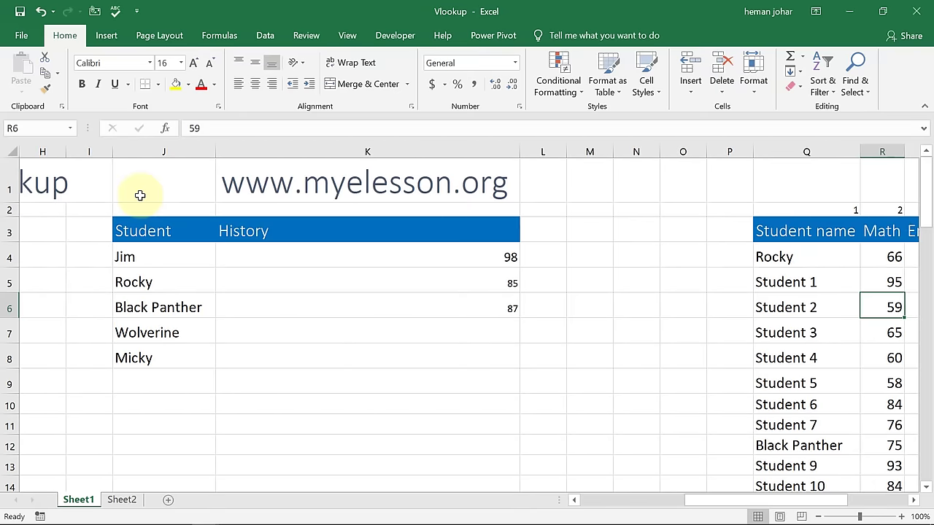
key("Right")
key("Down")
key("Down")
key("Down")
key("Down")
key("Down")
key("Down")
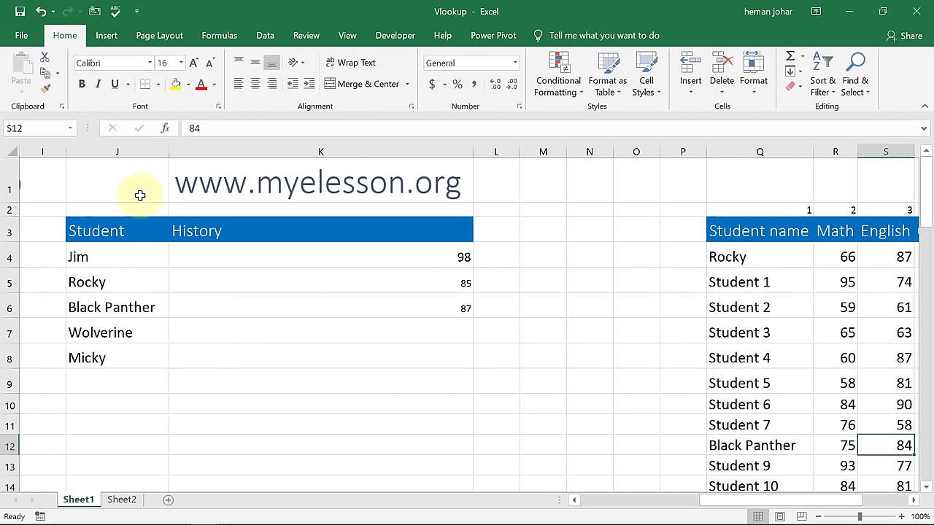
key("Right")
key("Right")
key("Right")
key("Up")
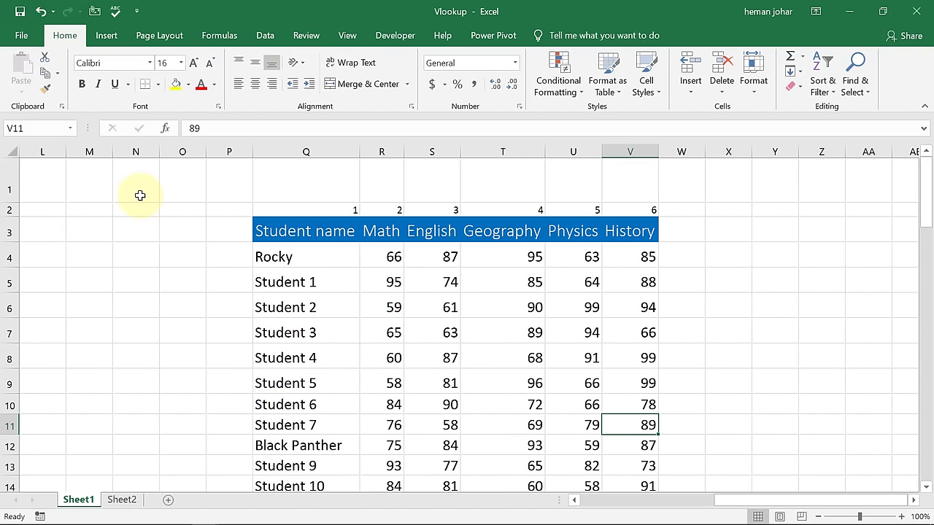
Examine the Black Panther row of the marks table, from the name in column Q to the History mark in column V.
key("Left")
key("Left")
key("Left")
key("Left")
key("Down")
key("Left")
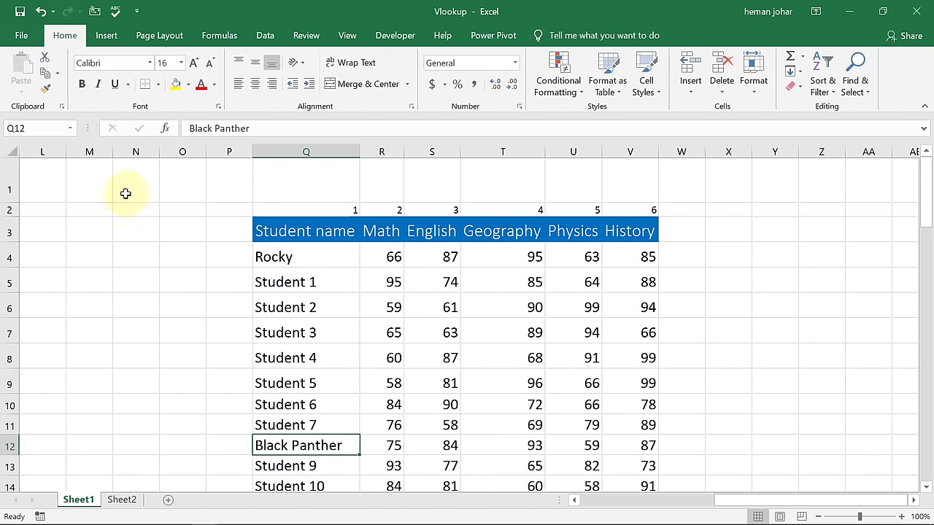
left_click(650, 448)
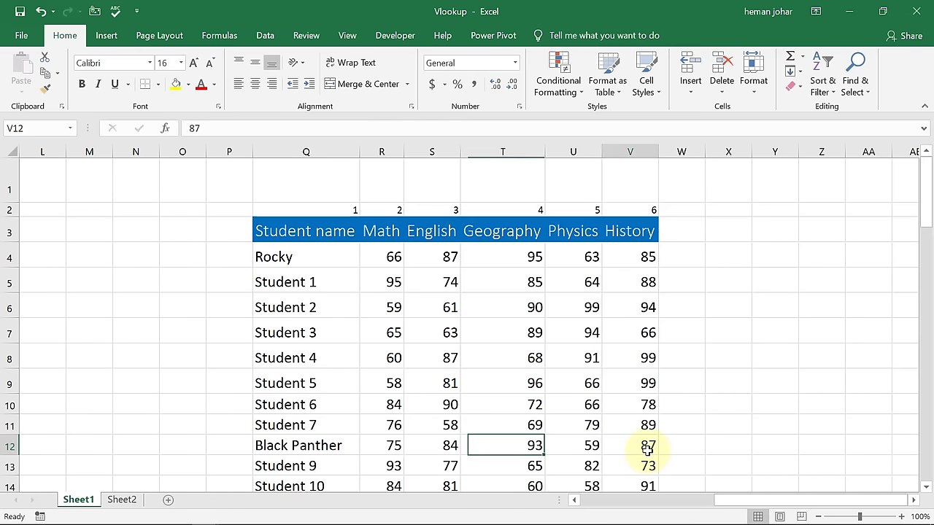
key("Left")
key("Left")
key("Left")
Return to the list of seven VLOOKUP methods and compare it with the finished History lookups beside it.
key("Home")
key("Right")
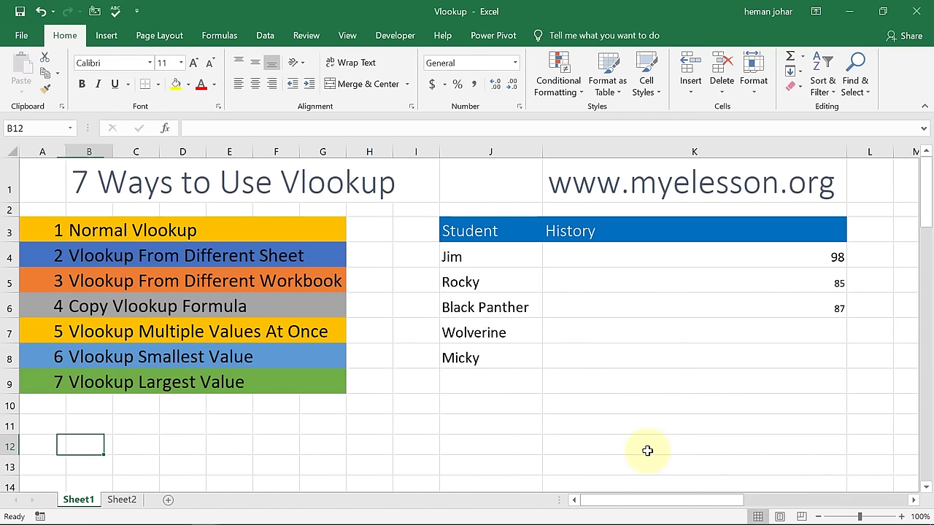
key("Right")
key("Right")
key("Right")
key("Up")
key("Up")
key("Up")
key("Up")
key("Up")
key("Right")
key("Right")
key("Right")
key("Right")
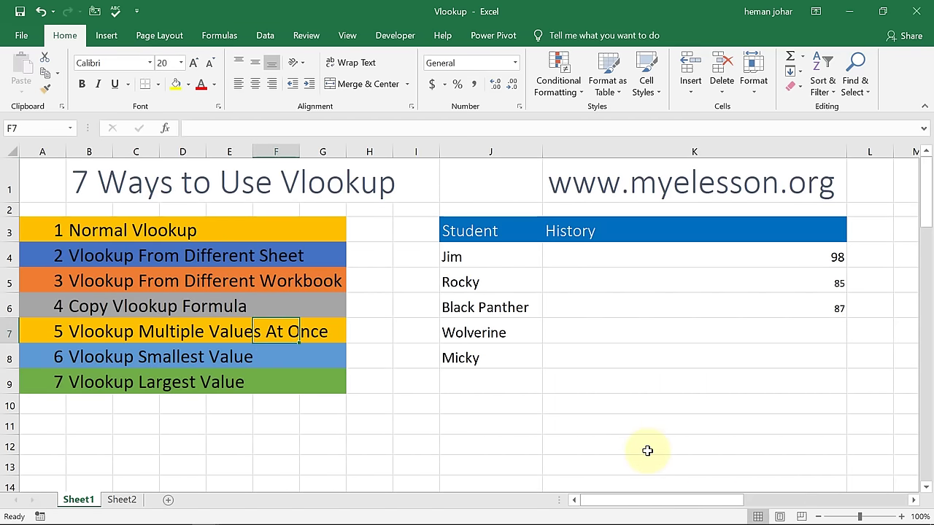
key("Right")
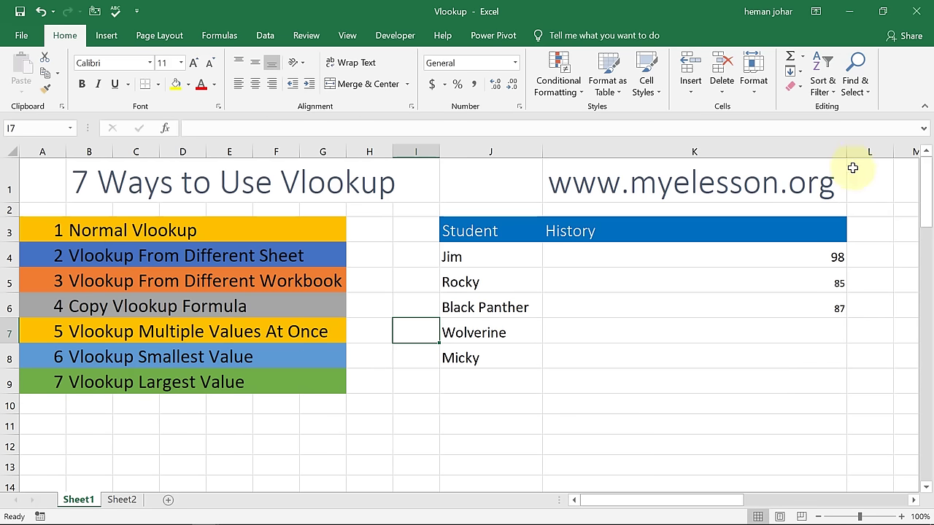
Narrow column K and delete the lookup results under its History header.
left_click_drag(846, 151, 810, 151)
left_click_drag(678, 157, 668, 155)
key("Right")
key("Right")
key("Right")
key("Right")
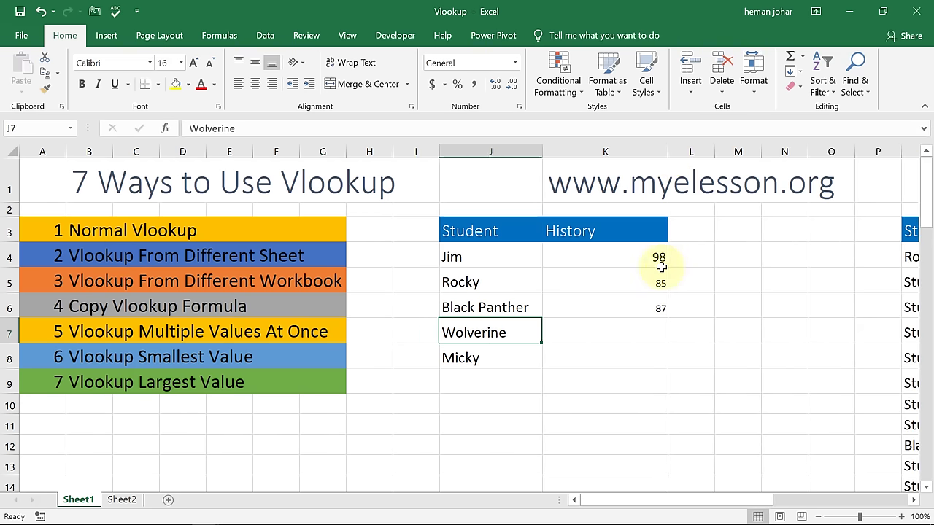
key("Up")
key("Up")
key("Up")
left_click(661, 268)
key("shift+Down")
key("shift+Down")
key("shift+Down")
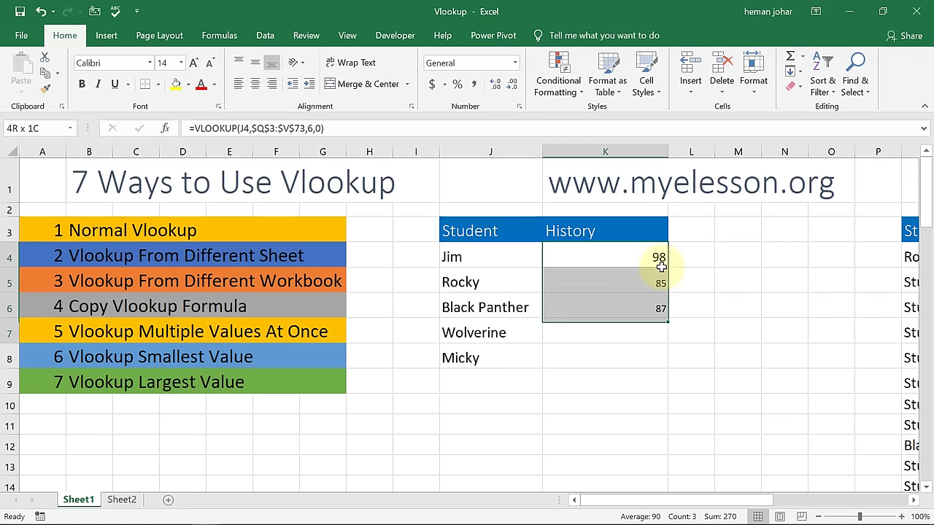
key("Delete")
Copy the Math, English, Geography and Physics headers in R3:U3 of the marks table.
key("Right")
key("Right")
key("Right")
key("Right")
key("Right")
key("Right")
key("Right")
key("Right")
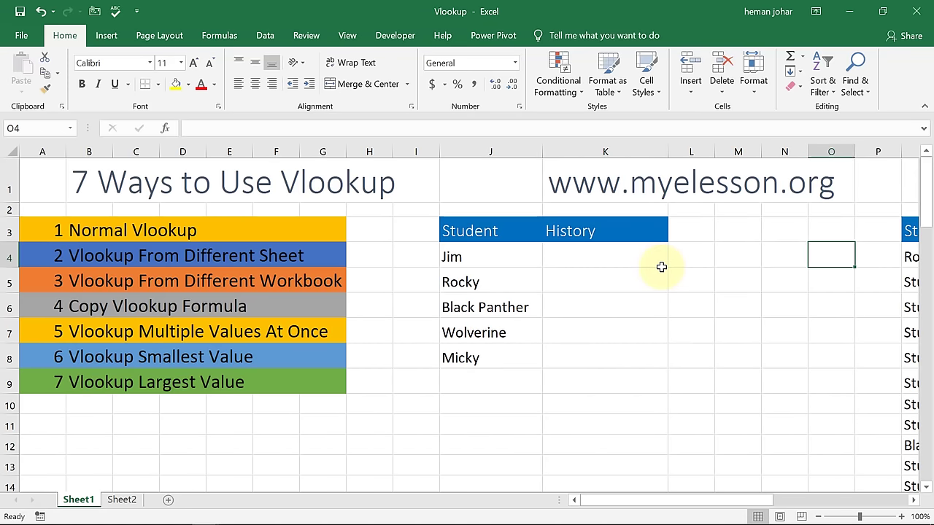
key("Left")
key("Left")
key("Right")
key("Right")
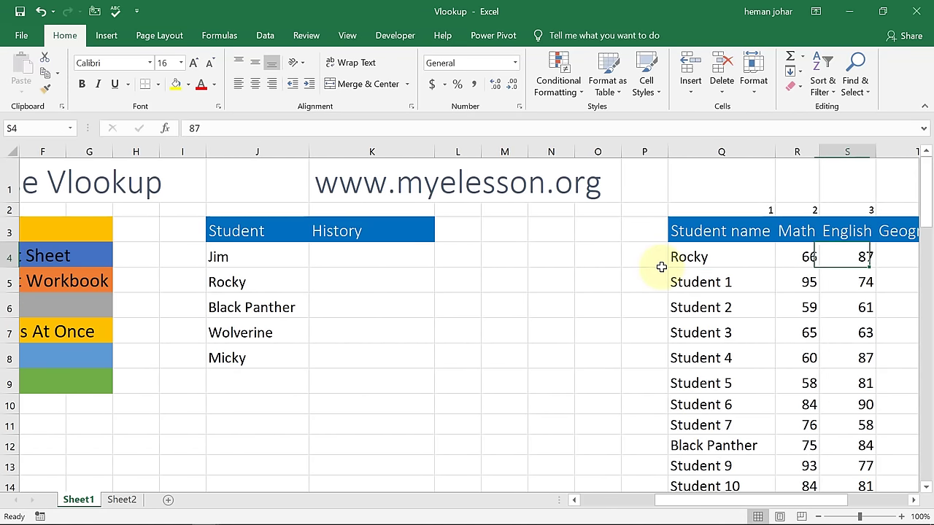
key("Up")
key("Left")
key("shift+Right")
key("shift+Right")
key("shift+Right")
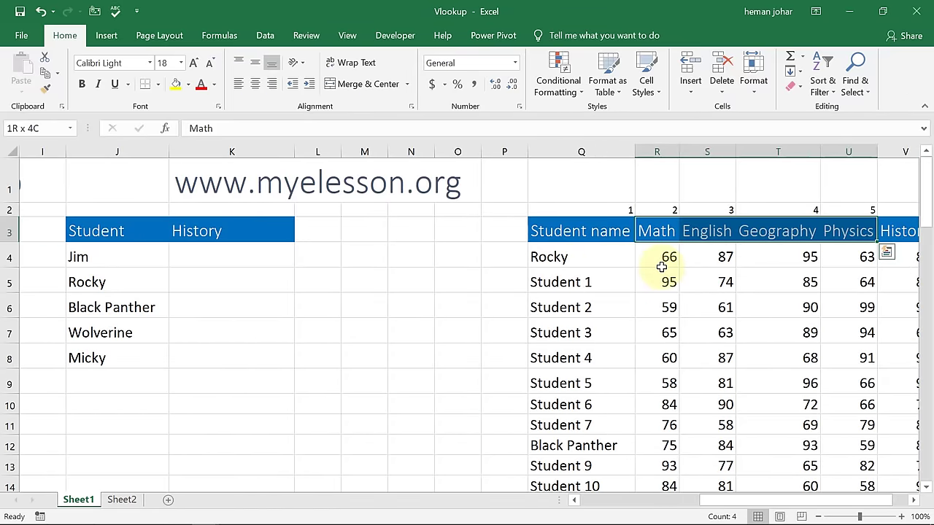
key("ctrl+c")
Paste the copied subject headers into K3:N3, replacing the History header.
key("Left")
key("Left")
key("Left")
key("Left")
key("Left")
key("Left")
key("Left")
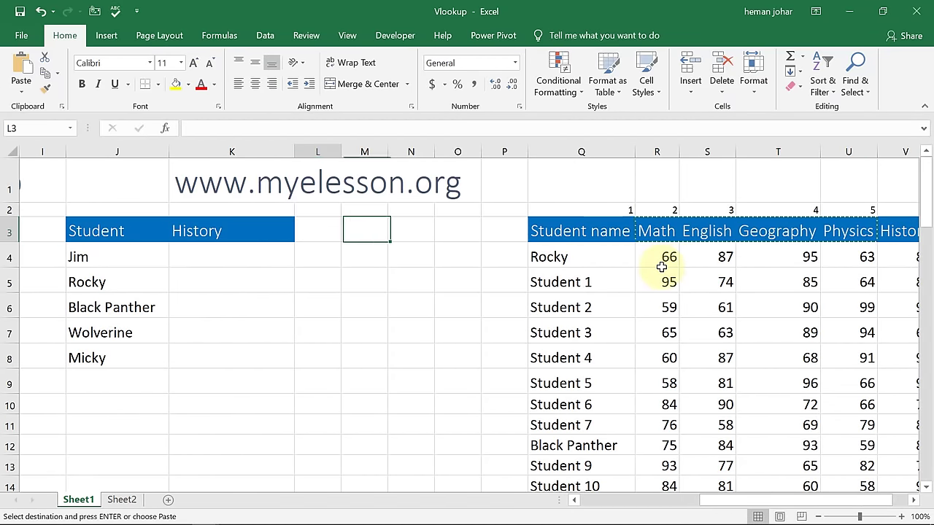
key("ctrl+v")
AutoFit columns L, M and N to the English, Geography and Physics headers, and go to cell K4.
key("Right")
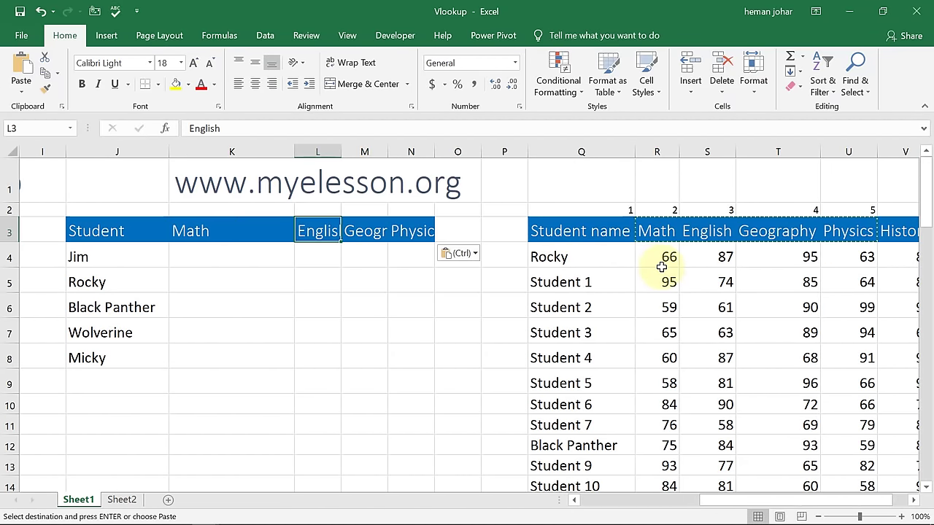
double_click(342, 152)
double_click(399, 152)
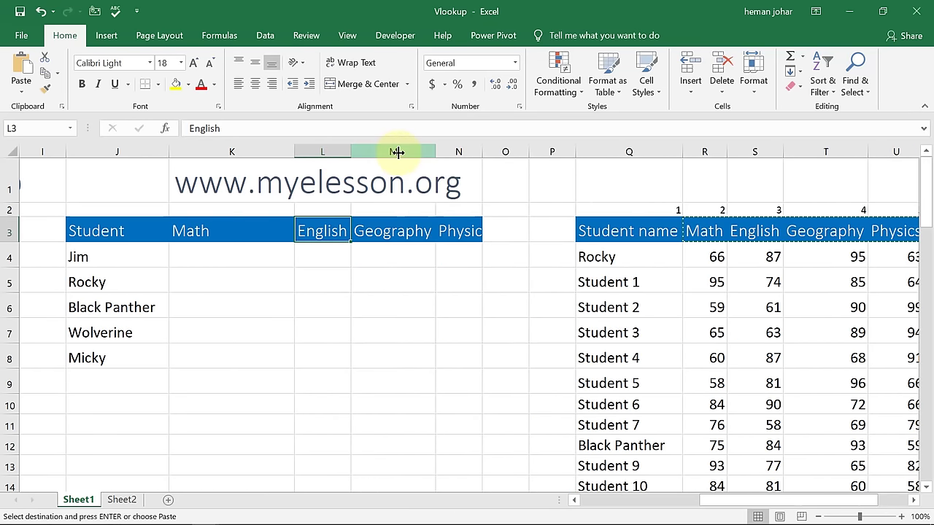
double_click(483, 152)
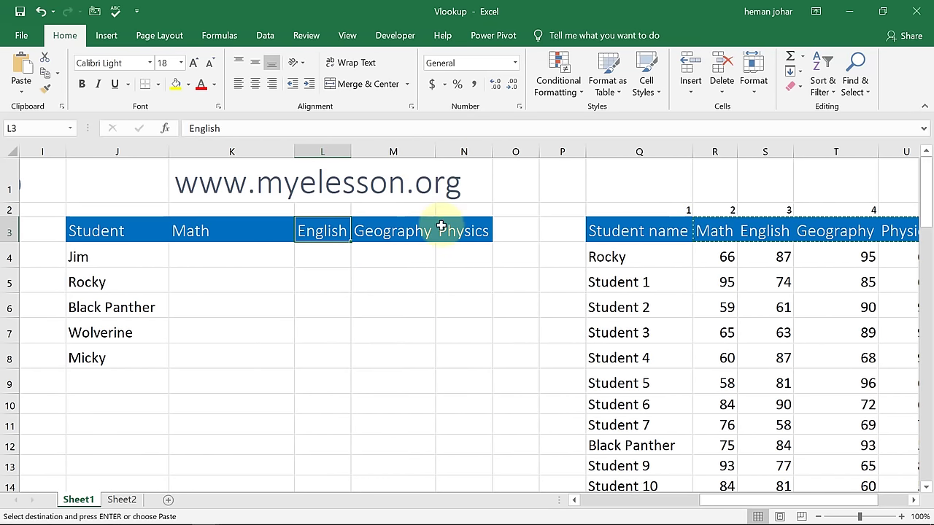
left_click(261, 233)
key("Down")
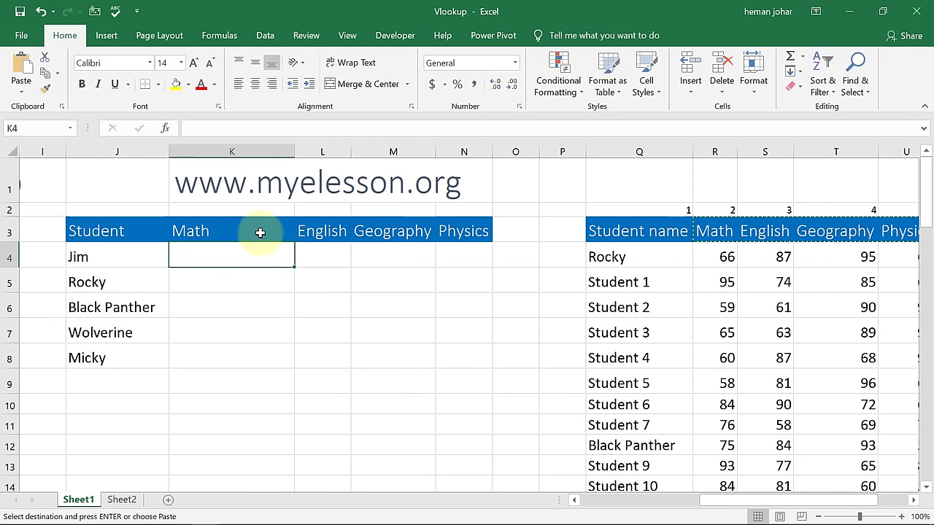
Look over the new subject headers beside the student names and go to the Copy Vlookup Formula entry in B6.
key("Left")
key("Left")
key("Left")
key("Right")
key("Right")
key("Right")
key("Right")
key("Right")
key("Right")
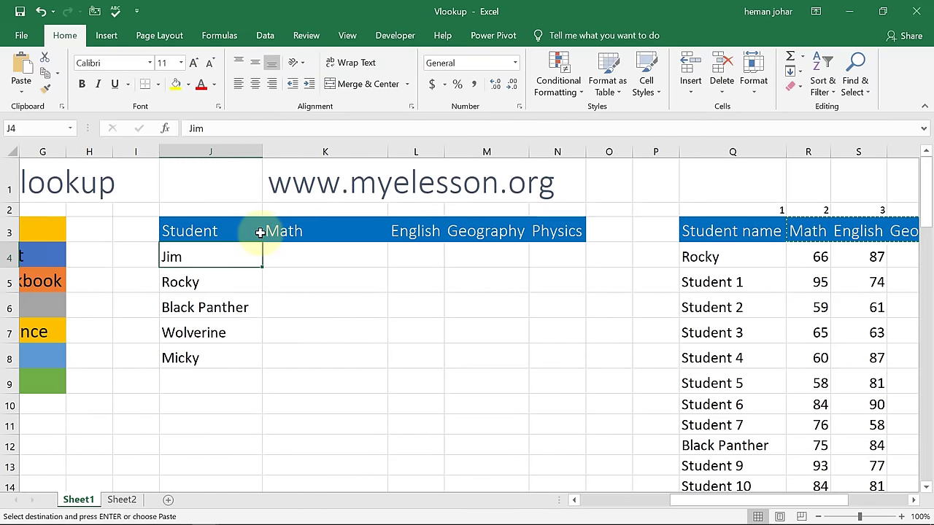
key("Right")
key("Left")
key("Left")
key("Left")
scroll(260, 233, "left", 3)
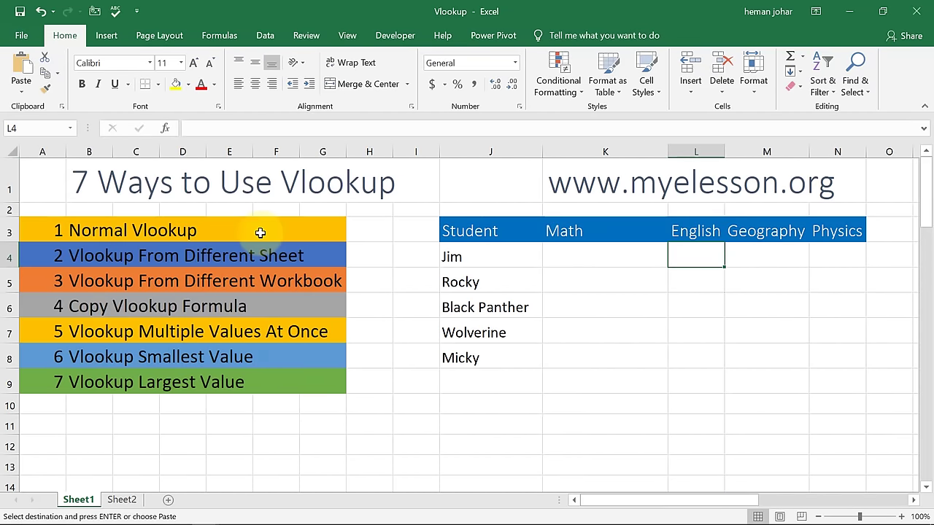
left_click(109, 302)
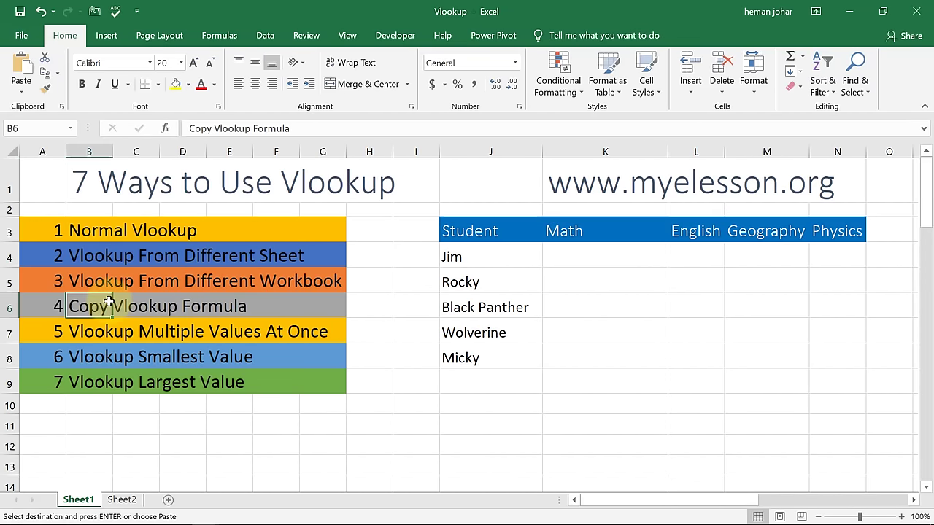
Start a VLOOKUP formula in cell K4 with J4 as the lookup value.
key("Right")
key("Right")
key("Right")
key("Right")
key("Right")
key("Right")
key("Right")
key("Right")
key("Right")
key("Right")
key("Right")
key("Right")
key("Right")
key("Up")
key("Up")
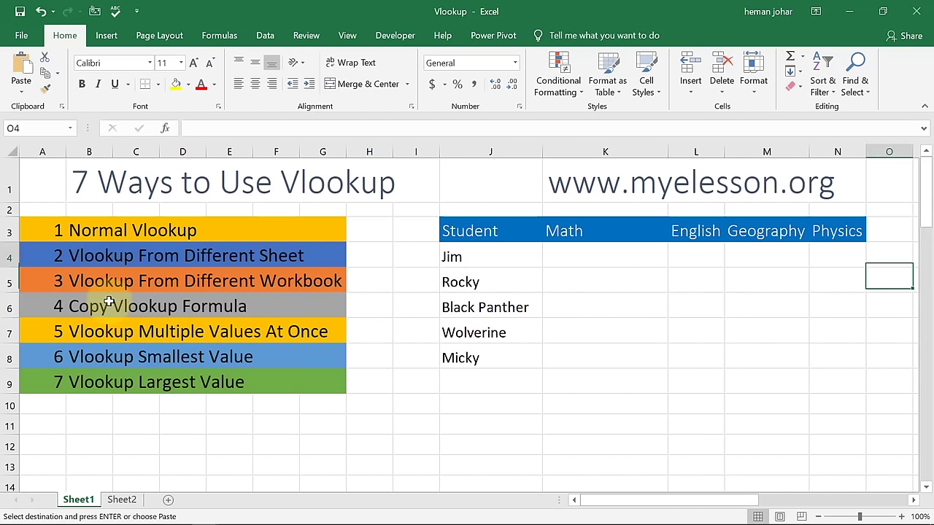
key("Left")
key("Left")
key("Left")
key("Left")
scroll(530, 269, "right", 3)
type("=")
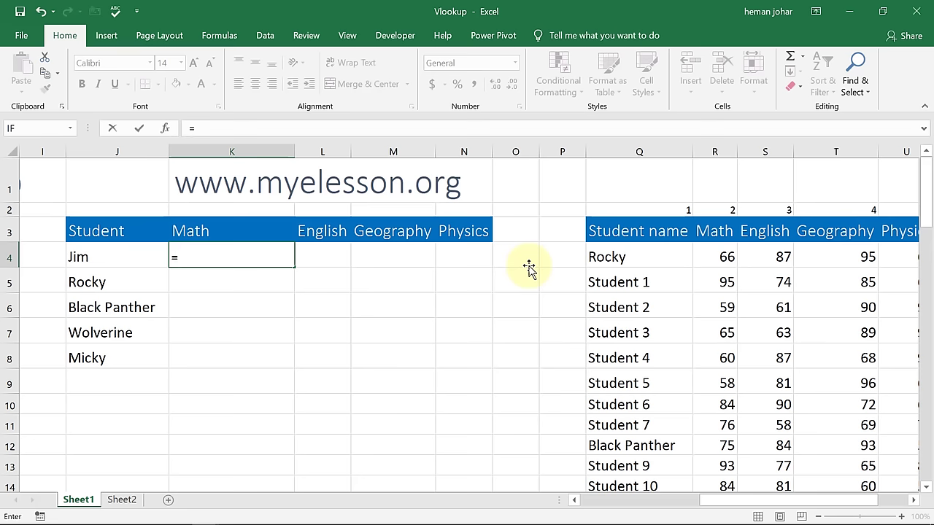
type("vlo")
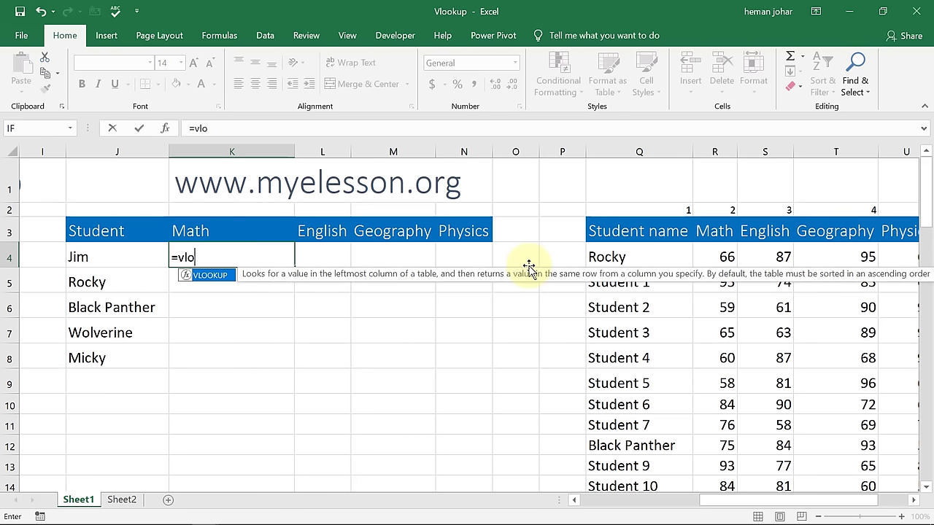
key("Tab")
key("Left")
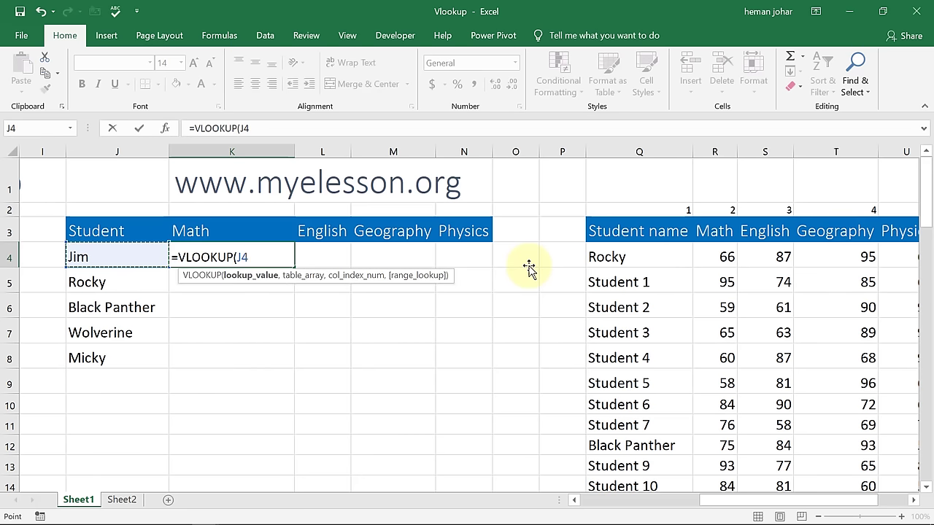
type(",")
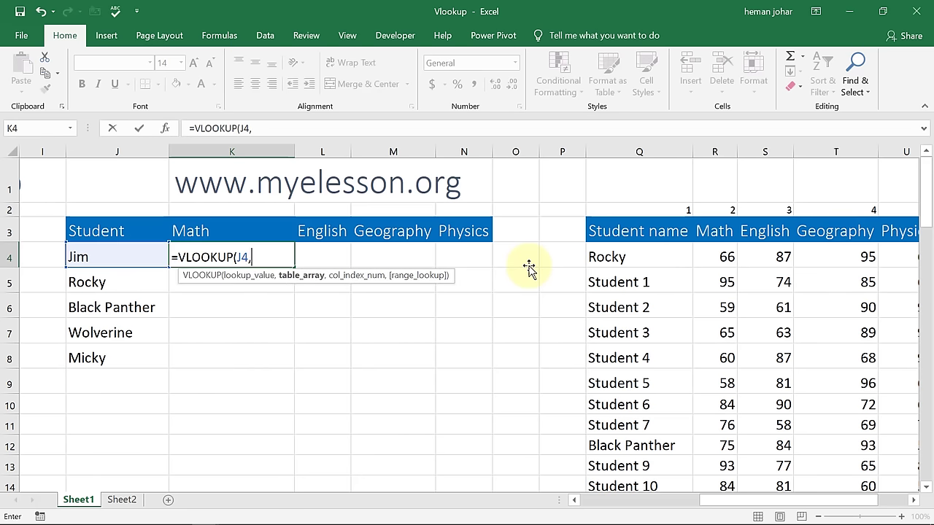
Set the table array to the whole marks table on the same sheet as the absolute range $Q$3:$V$73.
key("Right")
key("Right")
key("Right")
key("Right")
key("Up")
key("Right")
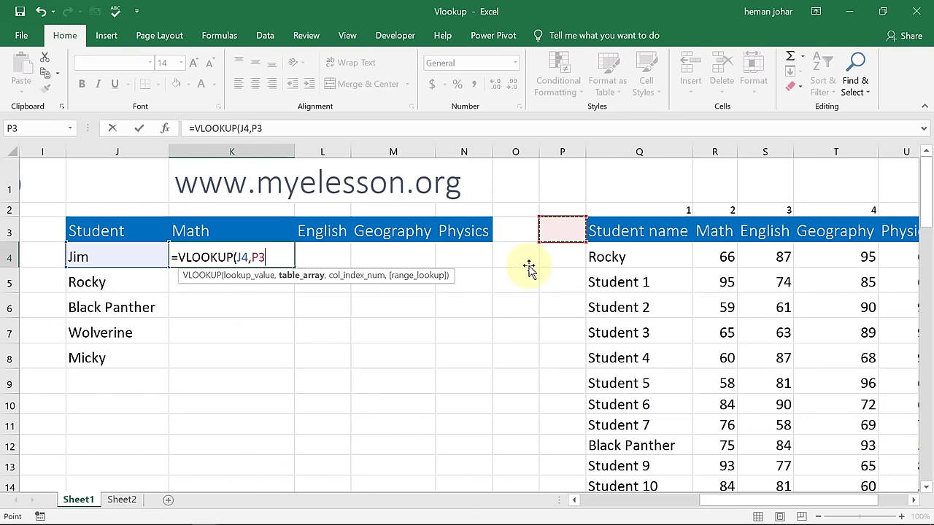
key("shift+Right")
key("shift+Right")
key("shift+Right")
key("shift+Right")
key("shift+Right")
key("shift+Right")
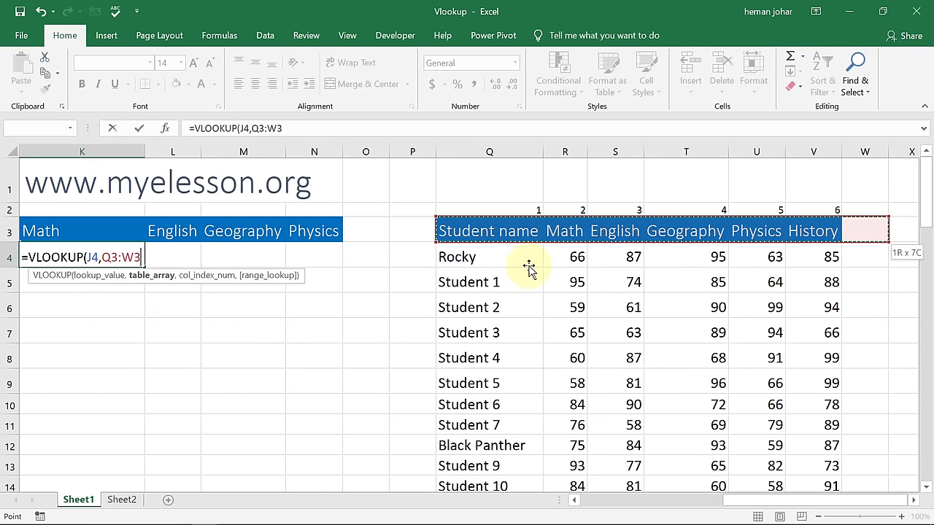
key("shift+Left")
key("ctrl+shift+Down")
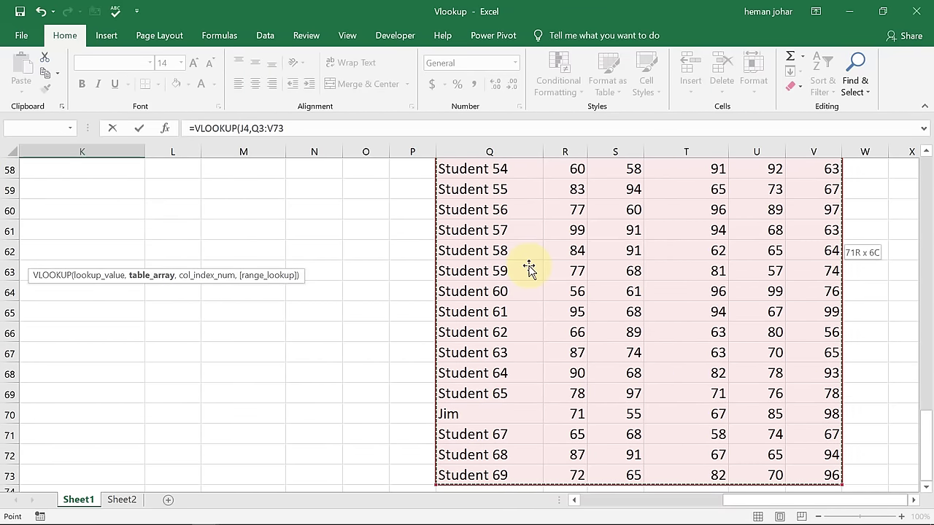
key("F4")
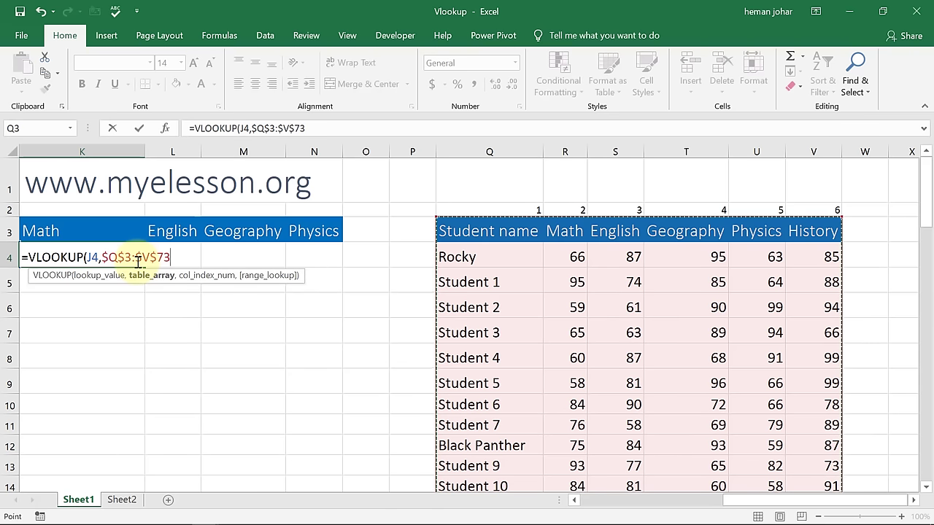
Finish the K4 formula with column index 2 and exact match 0, and return to cell K4.
type(",")
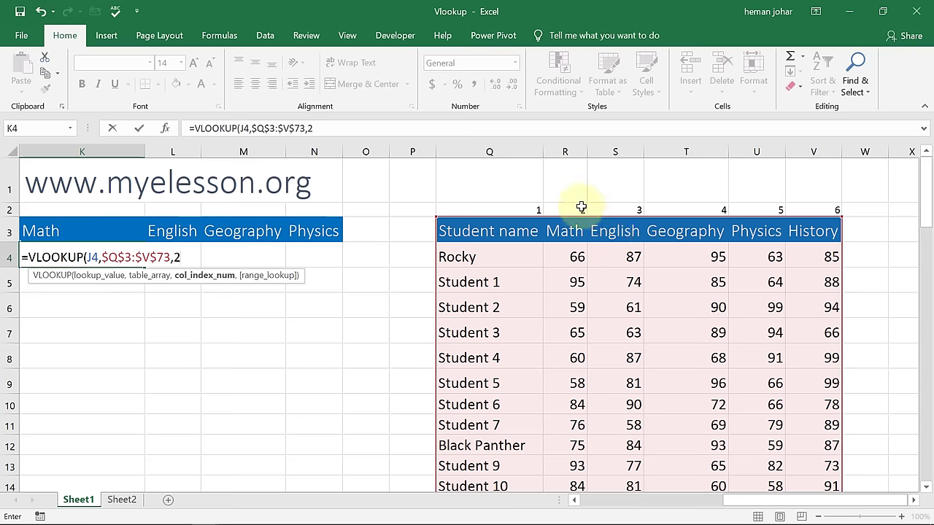
type("2,0")
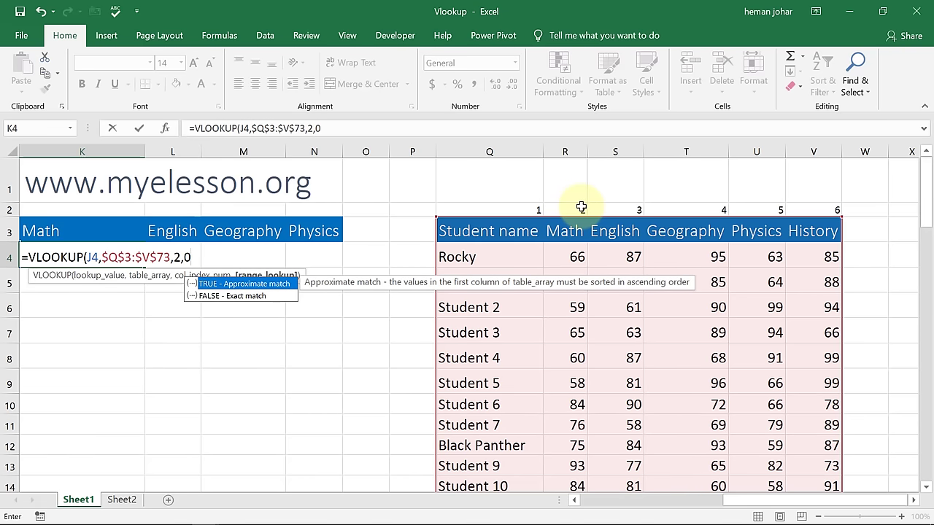
type(")")
key("Return")
key("Left")
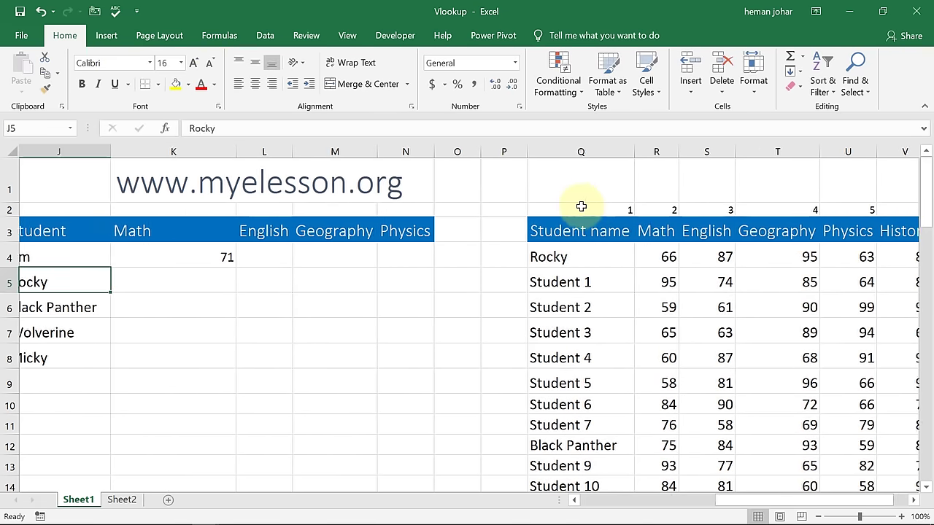
key("Up")
key("Right")
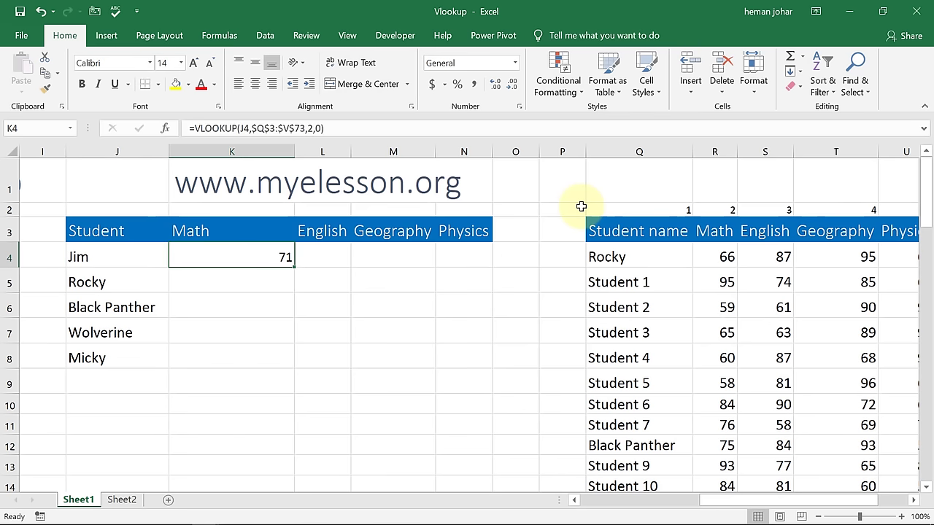
Copy the K4 VLOOKUP formula into K5:K8 for the remaining students and end the copy mode.
key("ctrl+c")
key("Down")
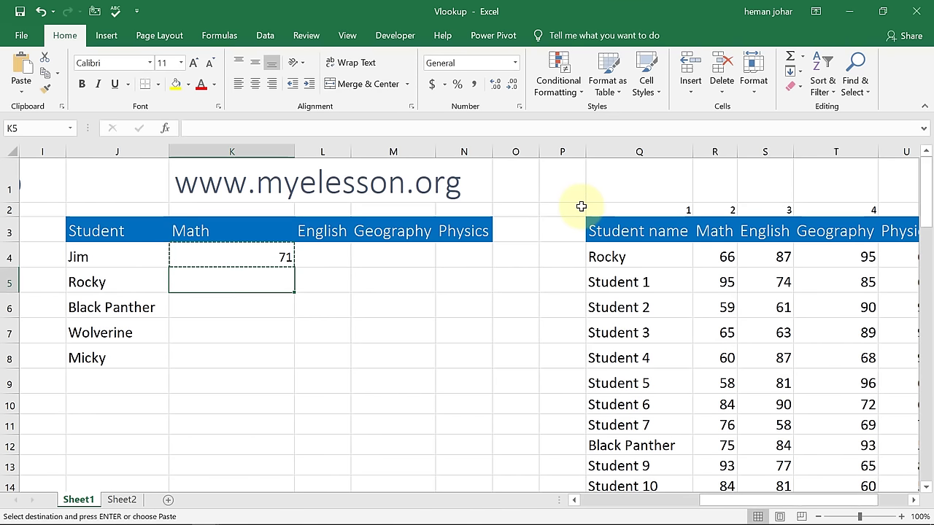
key("shift+Down")
key("shift+Down")
key("shift+Down")
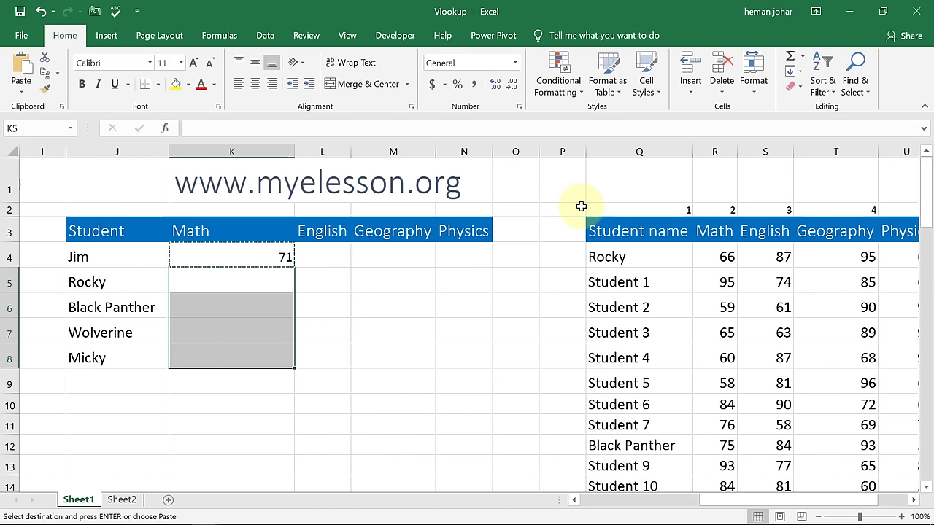
key("ctrl+v")
key("shift+Up")
key("shift+Up")
key("shift+Up")
key("Right")
key("Left")
key("Escape")
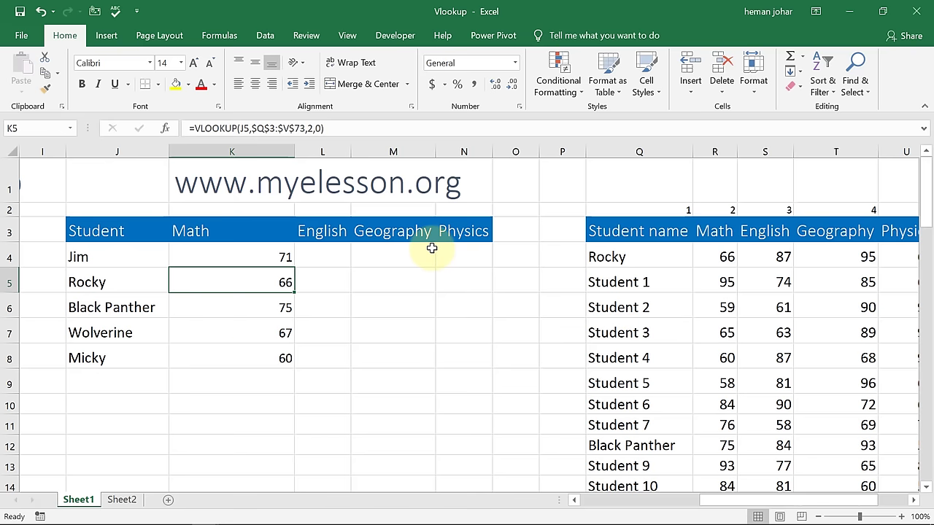
Go back to the numbered VLOOKUP methods in column A to view the next entries.
key("Left")
key("Home")
key("Down")
key("Down")
key("Down")
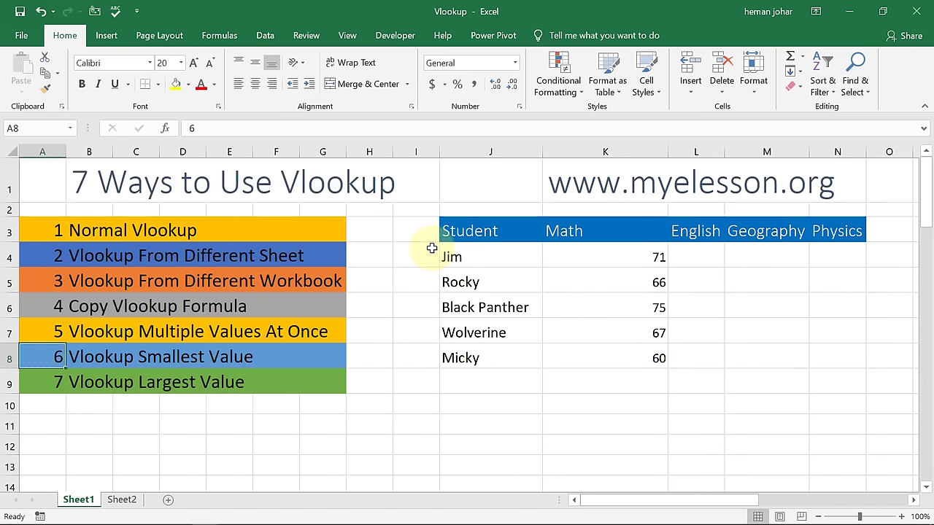
Go over the student table's Math results and the empty English, Geography and Physics columns beside them.
key("Right")
key("Up")
key("Right")
key("Right")
key("Right")
key("Right")
key("Right")
key("Right")
key("Right")
key("Right")
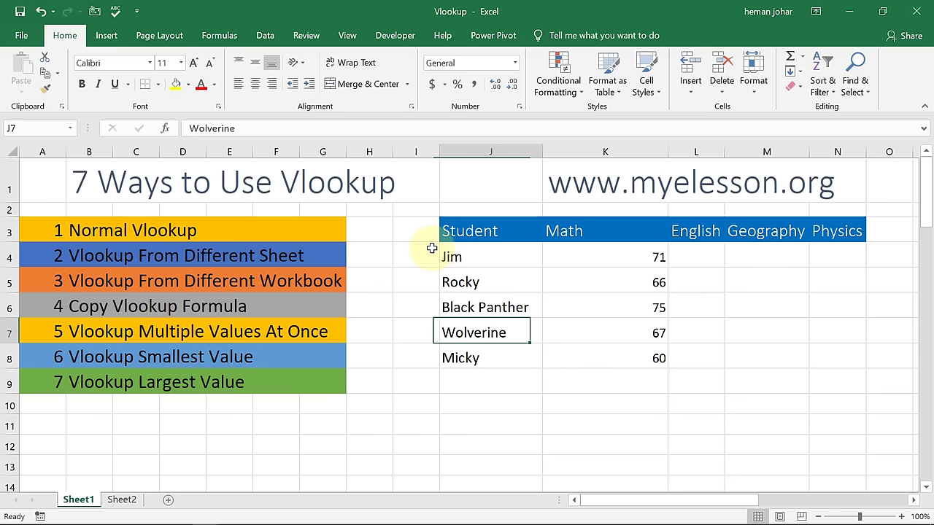
key("Right")
key("Right")
key("Right")
key("Right")
key("Right")
scroll(432, 248, "right", 1)
key("Left")
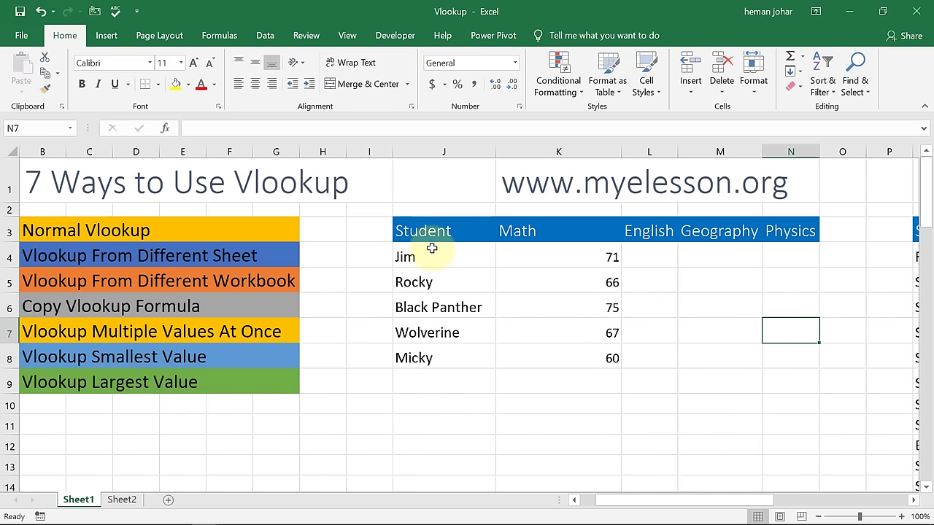
key("Up")
key("Left")
key("Up")
key("Up")
key("Up")
key("Right")
key("Right")
key("Right")
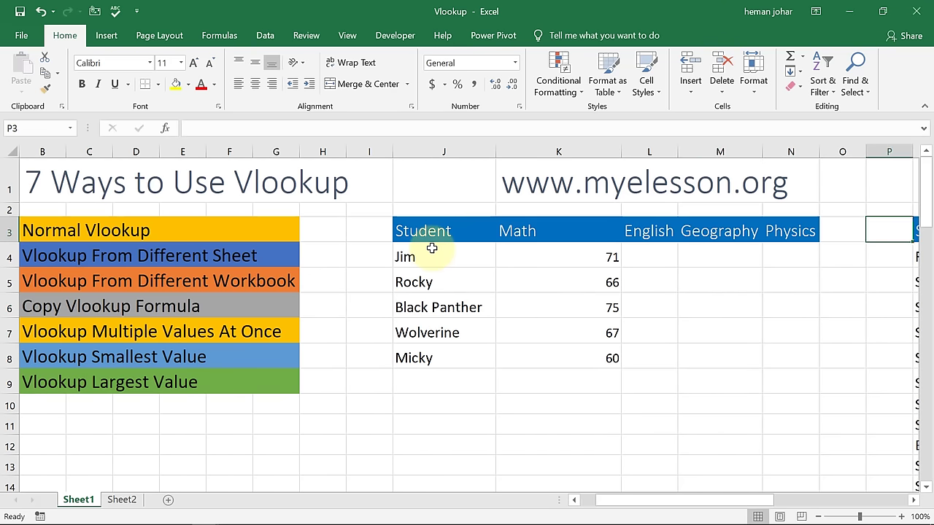
key("Down")
key("Left")
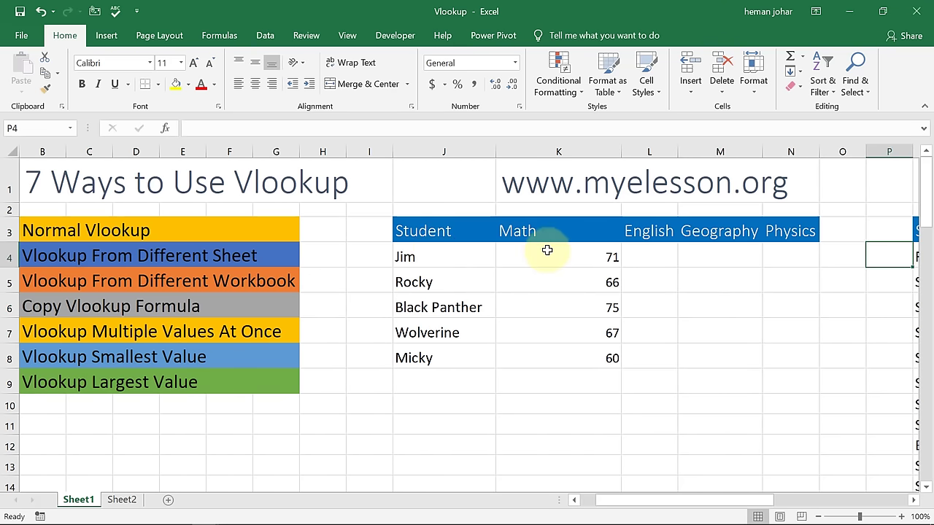
Try copying Jim's Math VLOOKUP formula from K4 into the English cell L4, and end the copy mode.
left_click(547, 250)
key("ctrl+c")
key("Right")
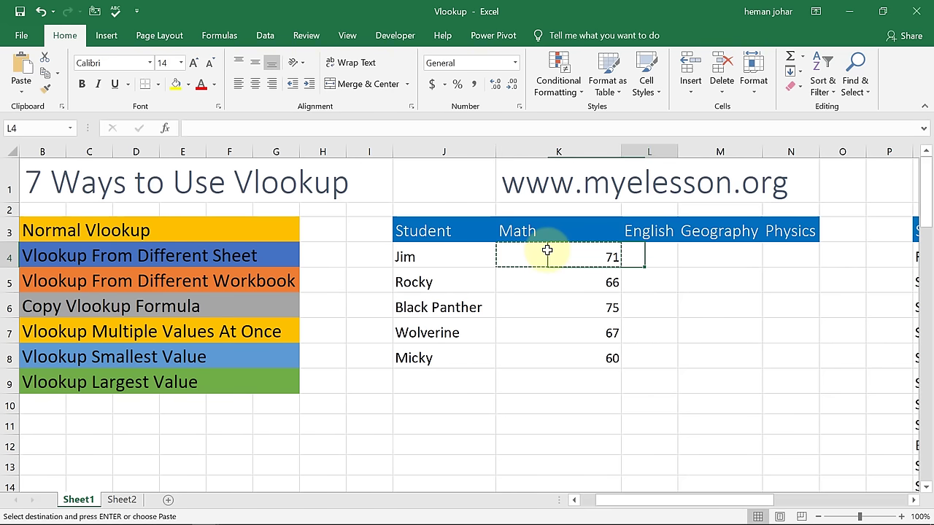
key("ctrl+v")
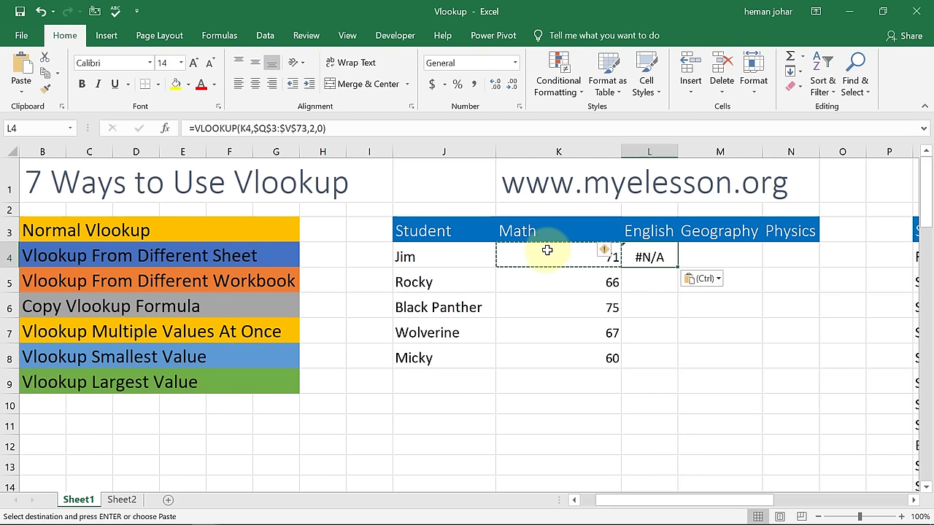
key("Escape")
Compare the formulas in K4 and L4, and change the lookup value in L4 to J4.
key("Left")
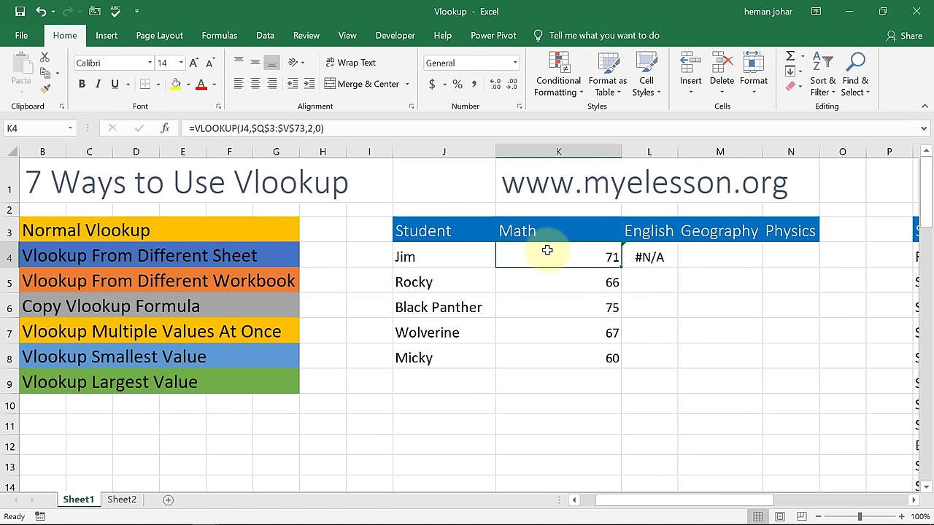
key("Right")
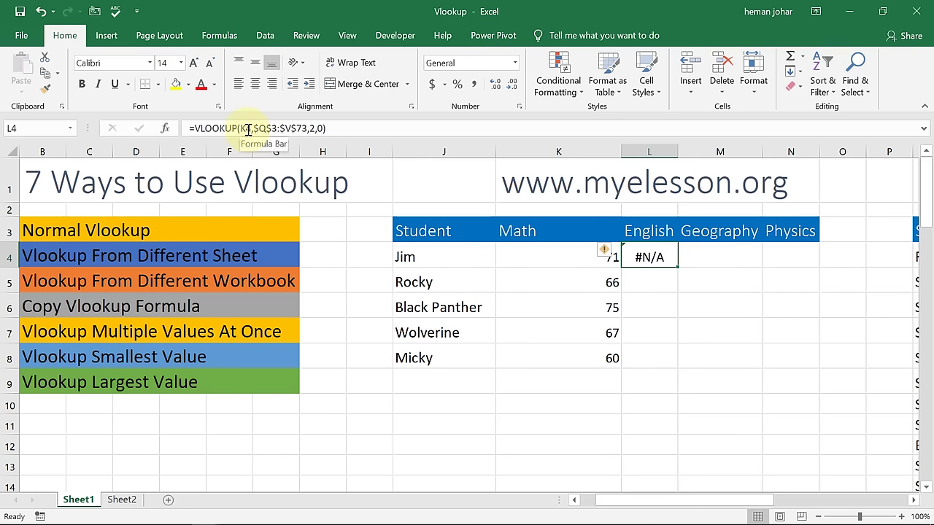
left_click(548, 251)
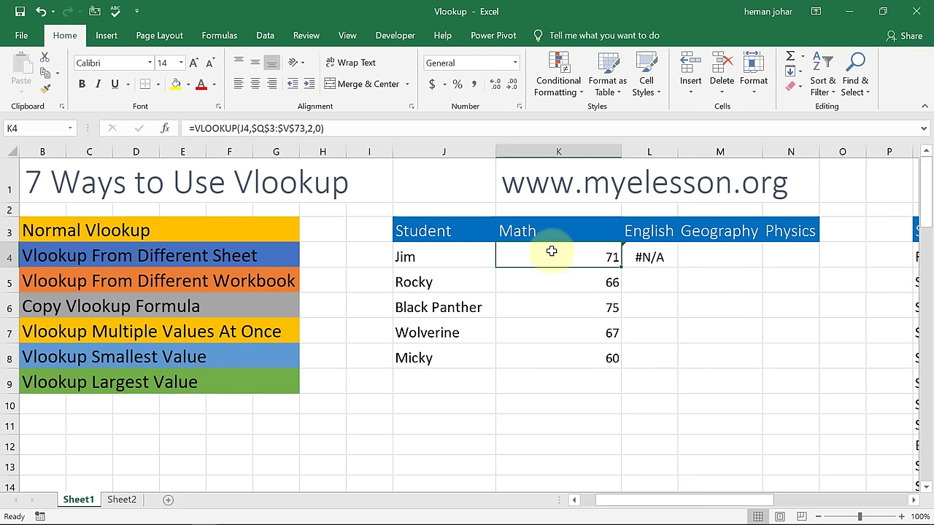
left_click(639, 259)
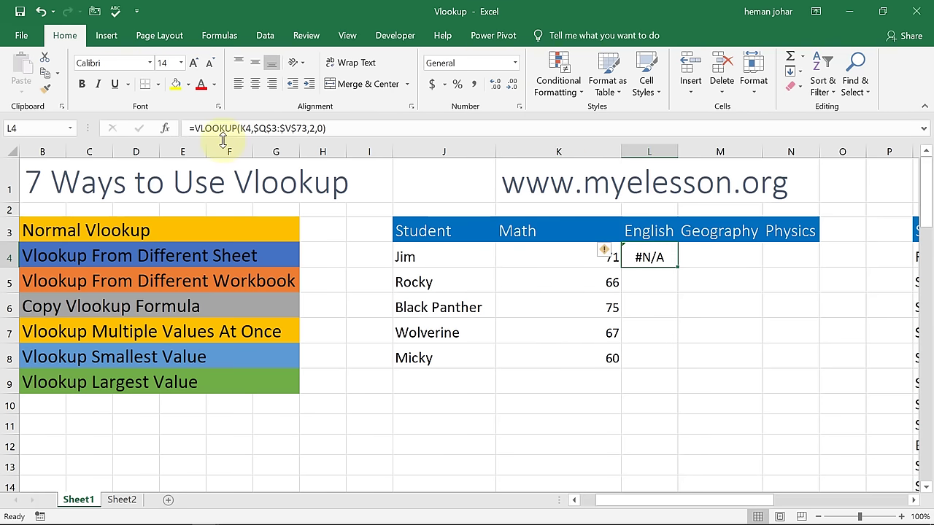
double_click(248, 129)
type("j4")
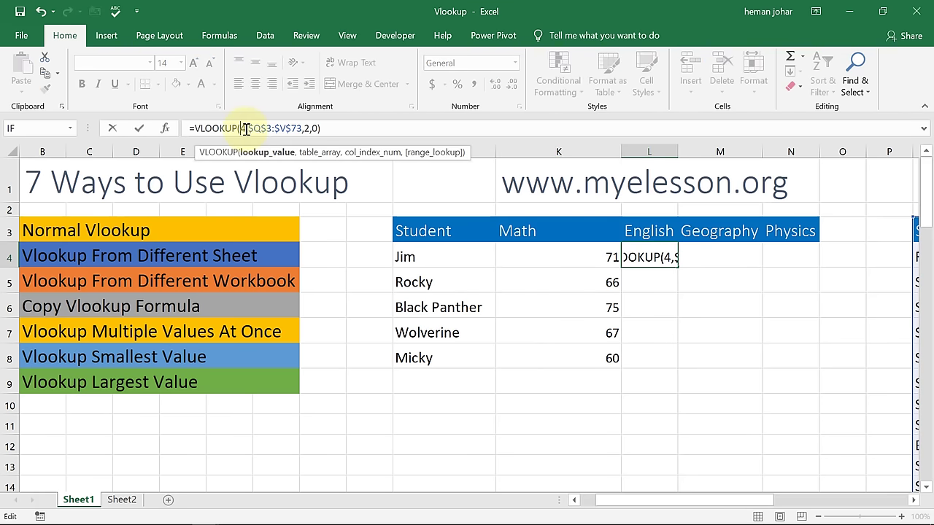
key("Return")
key("Up")
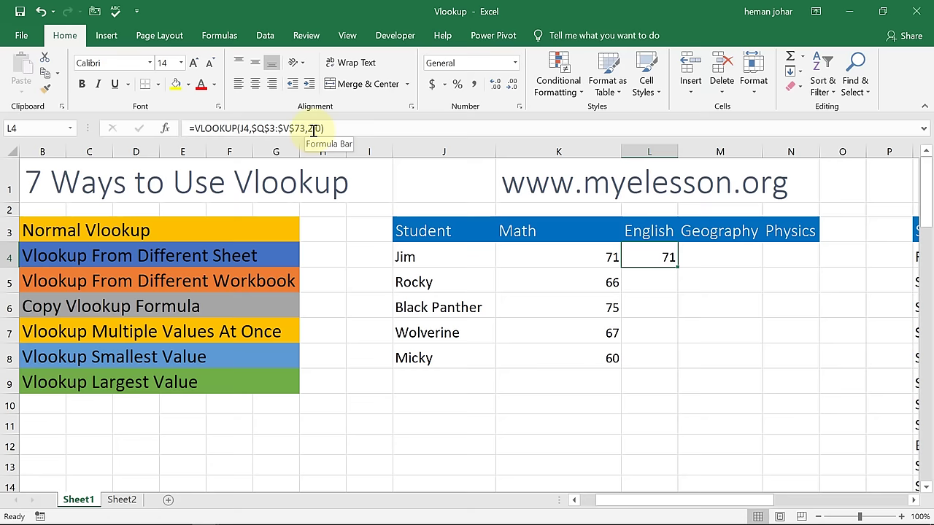
Check the column number above the English heading in the marks table and return to cell L4.
key("Right")
key("Right")
key("Right")
key("Right")
key("Right")
key("Right")
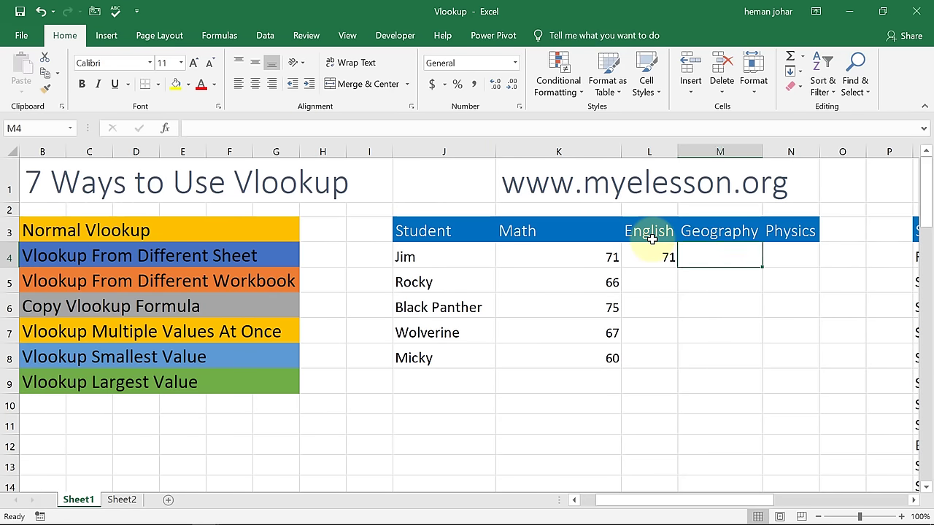
key("Up")
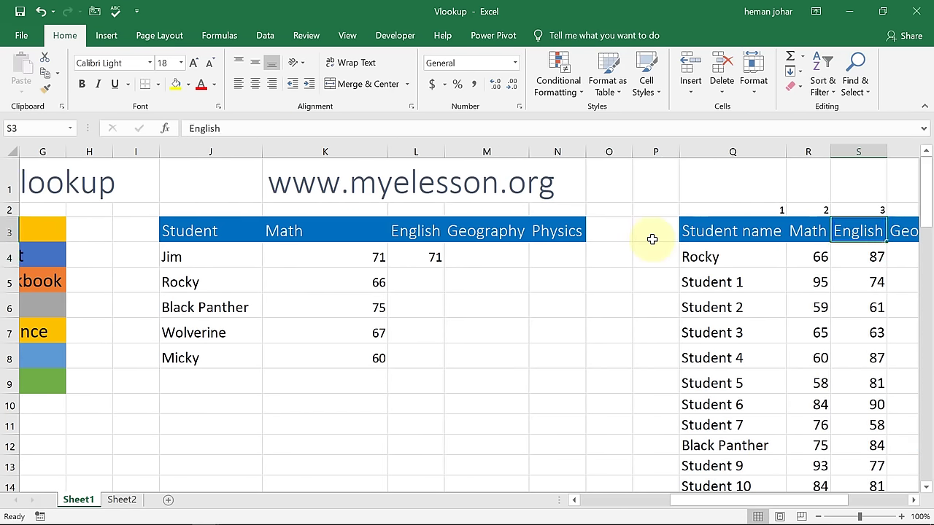
key("Down")
key("Left")
key("Left")
key("Left")
key("Left")
key("Left")
key("Left")
key("Left")
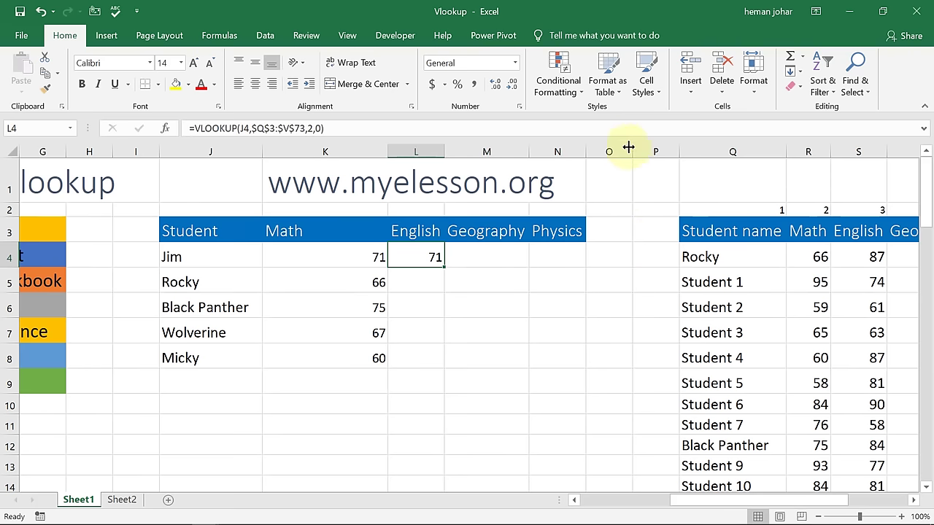
Set the column index of the L4 VLOOKUP formula to 3 for the English marks.
left_click(313, 128)
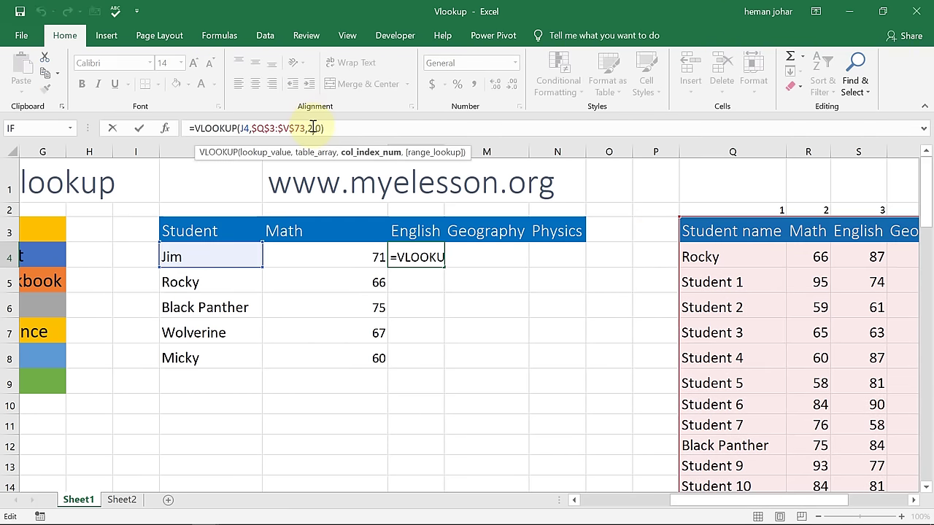
key("BackSpace")
type("3")
key("Return")
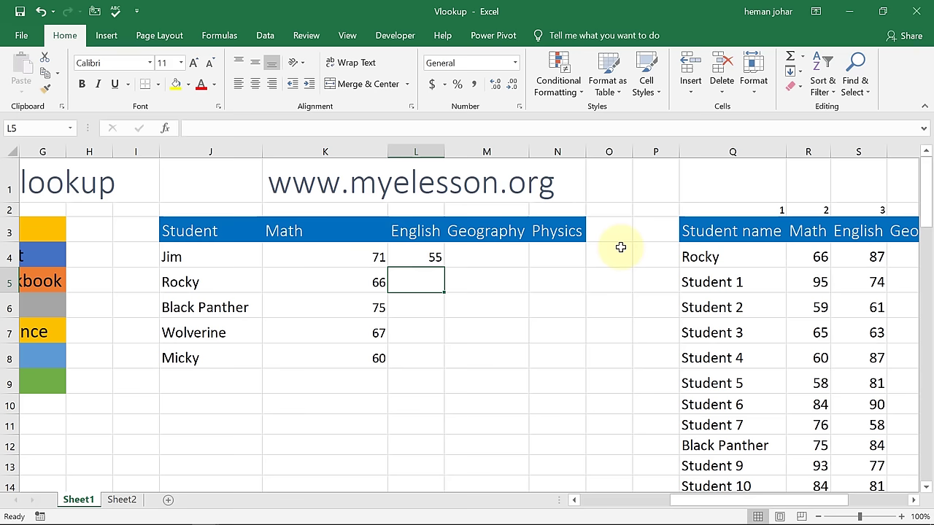
Clear the English formula in L4 and all the Math formulas in K4:K8.
key("Up")
key("Delete")
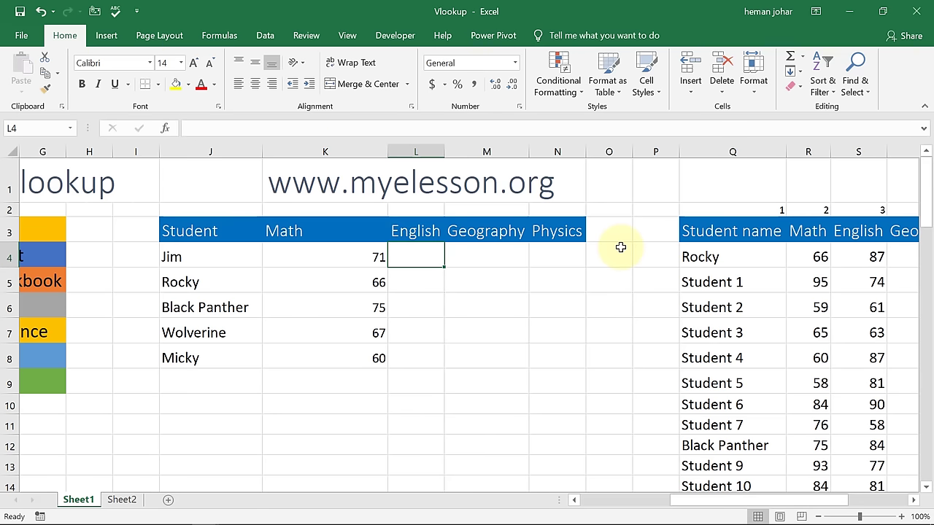
key("Left")
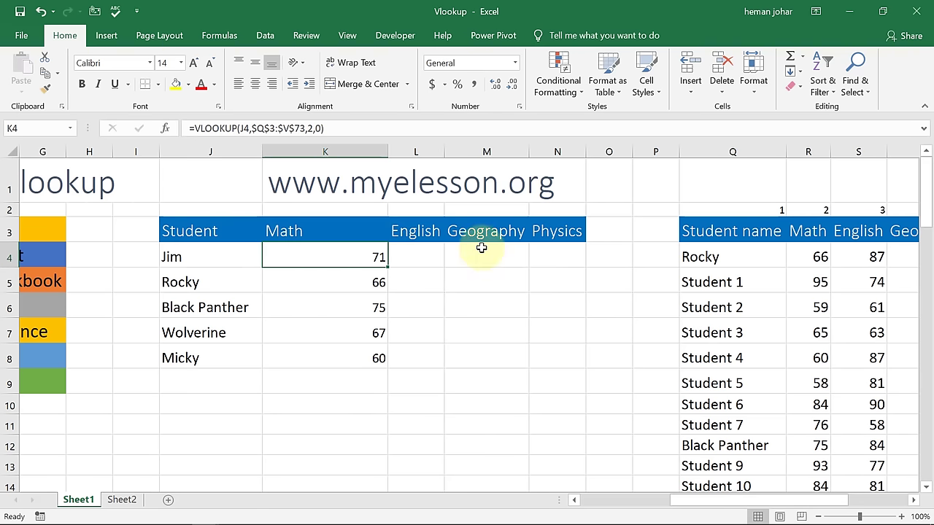
key("shift+Down")
key("shift+Down")
key("shift+Down")
key("shift+Down")
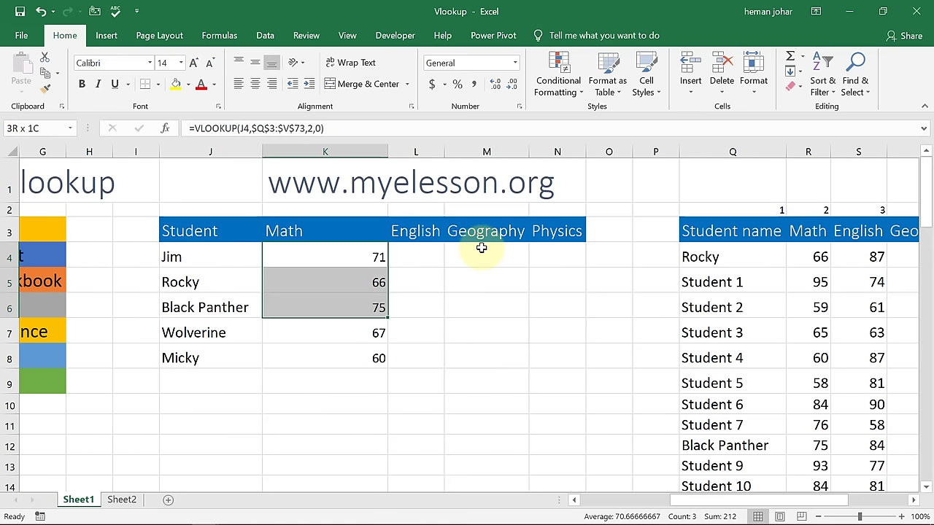
key("Delete")
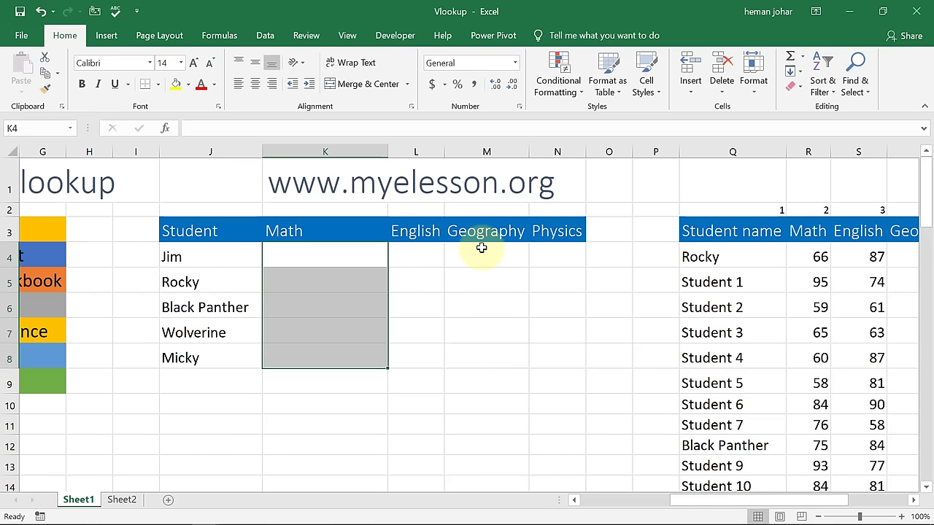
Go back to the list of methods and read through entry 5, Vlookup Multiple Values At Once.
key("Right")
key("Left")
key("Left")
key("Left")
key("Left")
key("Left")
key("Left")
key("Left")
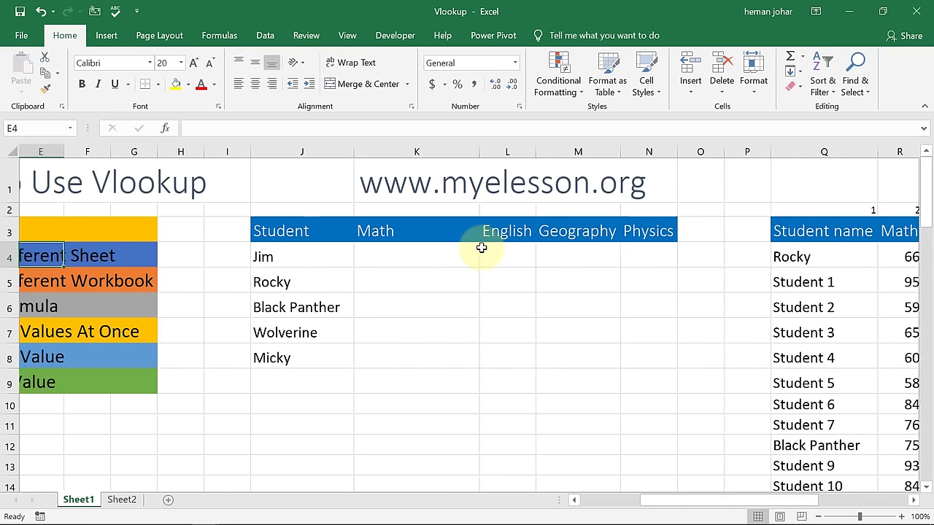
key("Down")
key("Down")
key("Down")
key("Left")
key("Left")
key("Left")
key("Left")
key("Right")
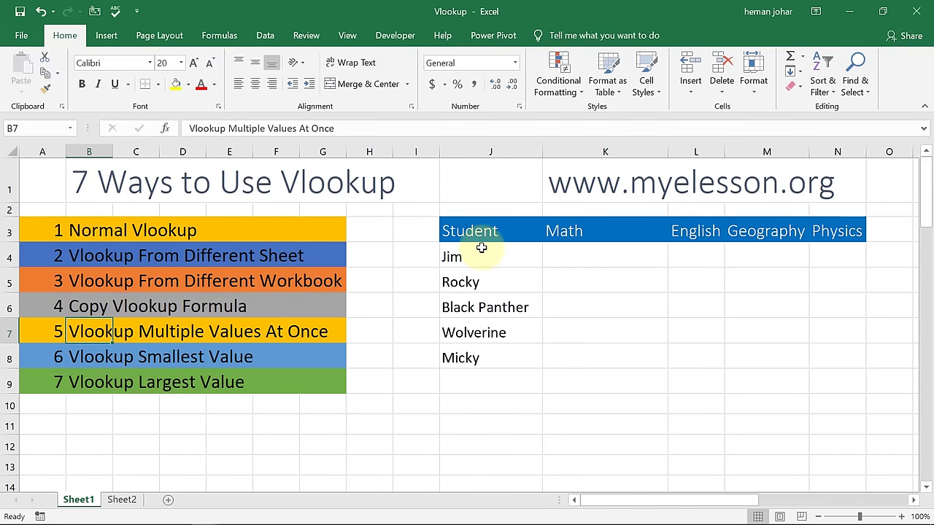
key("Right")
key("Right")
key("Right")
key("Right")
key("Right")
key("Right")
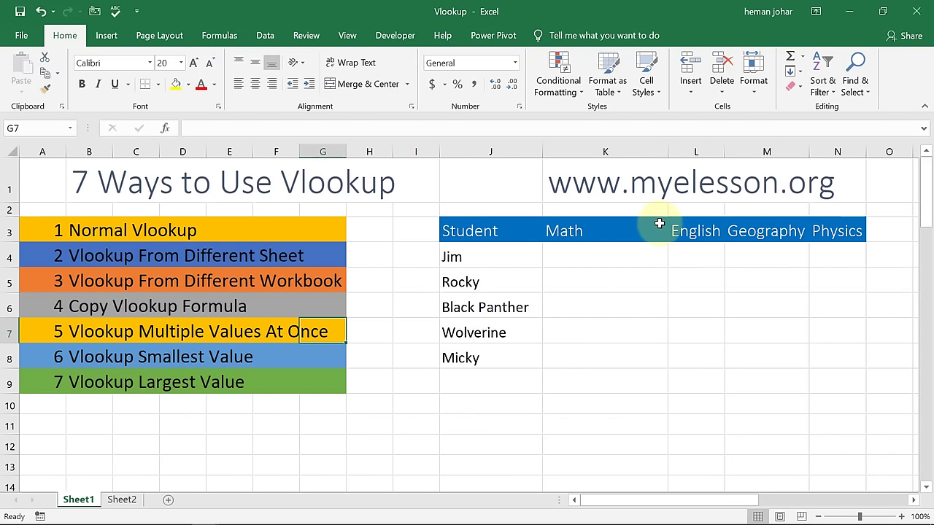
Start a VLOOKUP formula in K4 with Jim's name cell as the absolute lookup value $J$4.
key("Up")
key("Up")
key("Up")
key("Right")
key("Right")
key("Right")
key("Up")
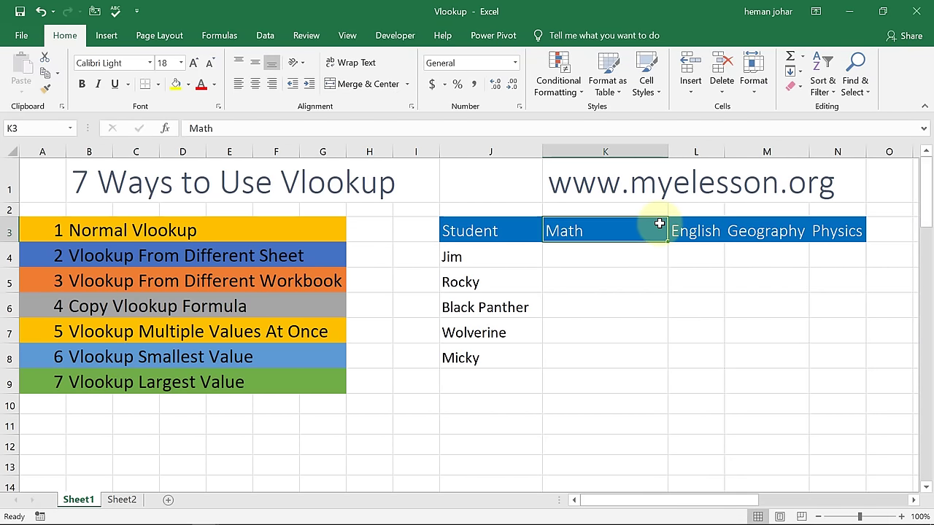
key("Down")
type("=")
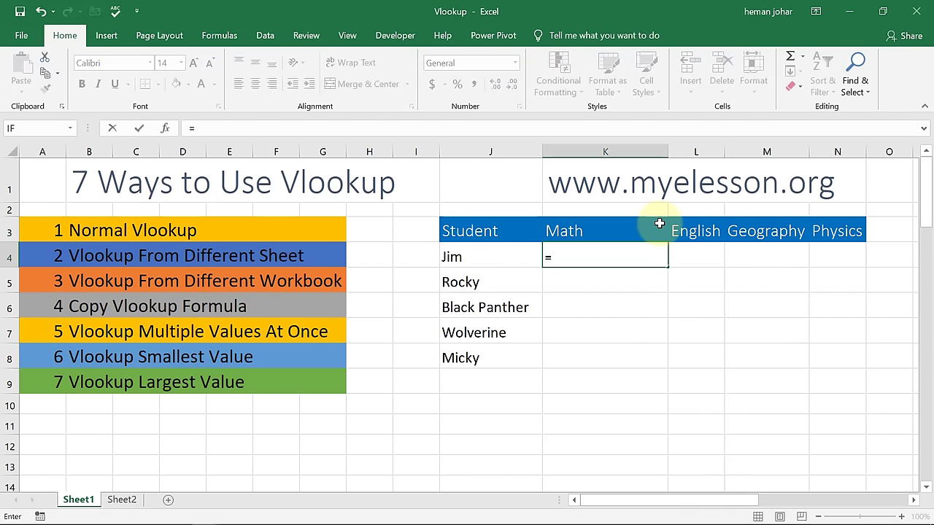
type("vl")
key("Tab")
key("Left")
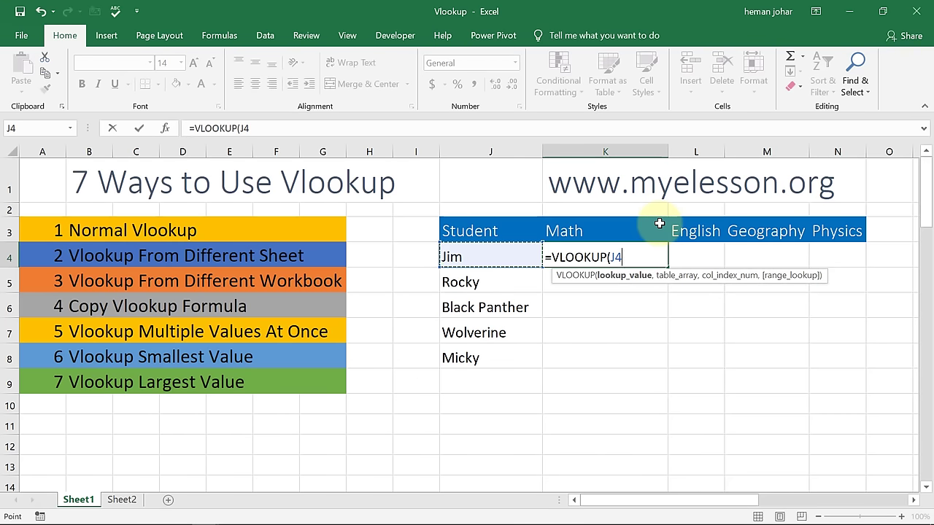
key("F4")
type(",")
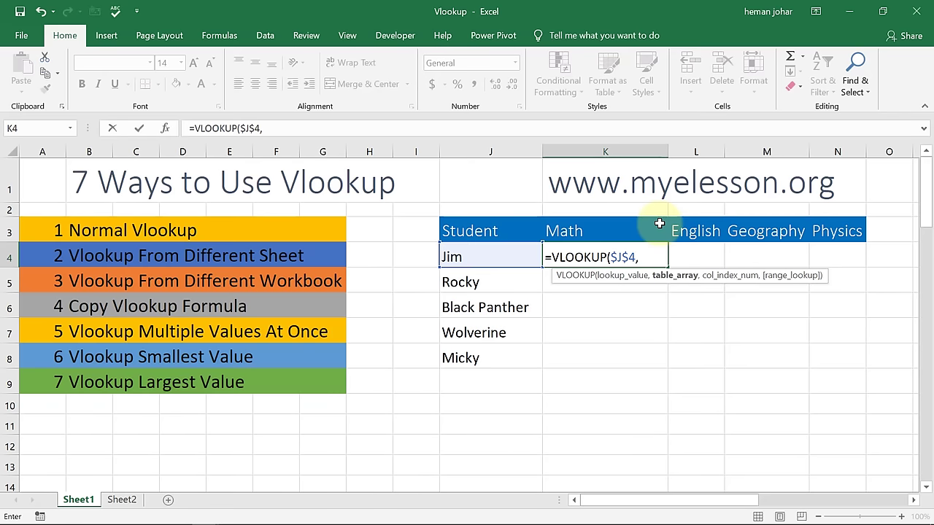
Set the table array of the K4 formula to the whole marks table as the absolute range $Q$3:$V$73.
key("Right")
key("Right")
key("Right")
key("Right")
key("Right")
key("Right")
key("Right")
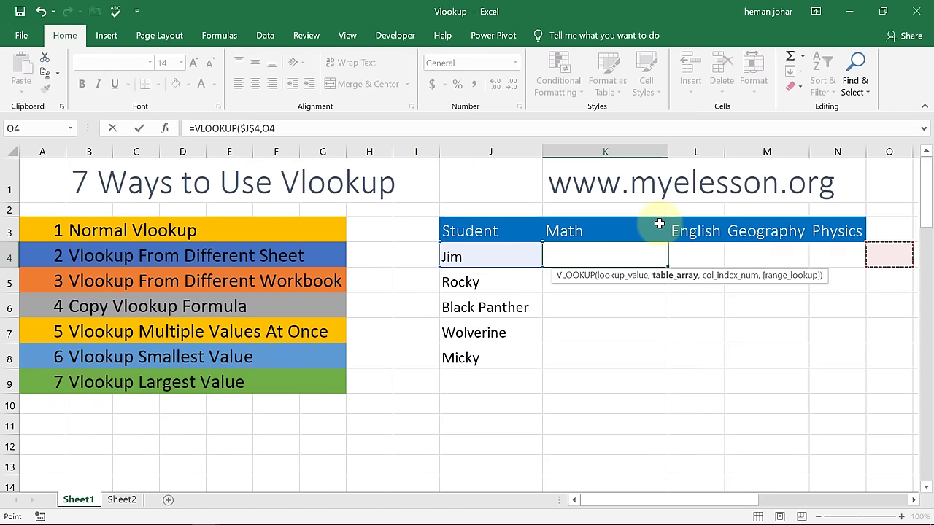
key("Left")
key("Up")
key("shift+Right")
key("shift+Right")
key("shift+Right")
key("shift+Right")
key("shift+Right")
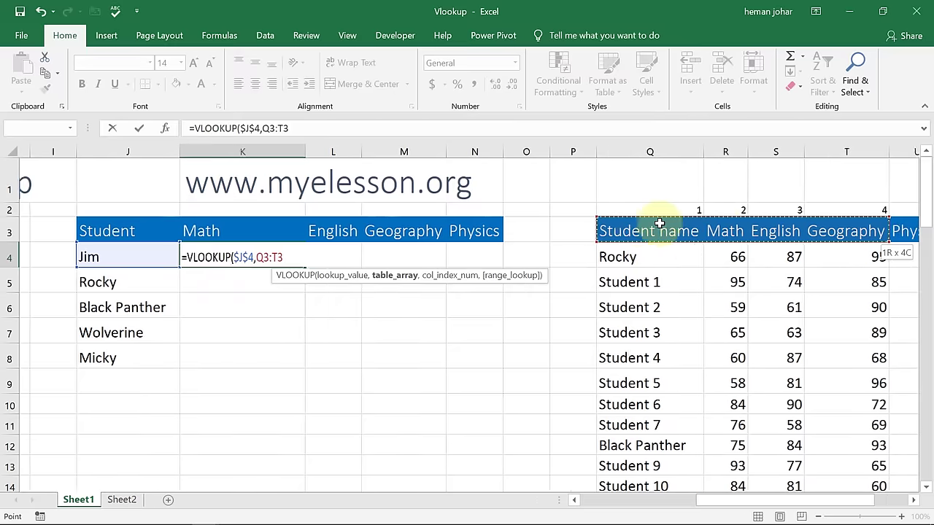
key("ctrl+shift+Down")
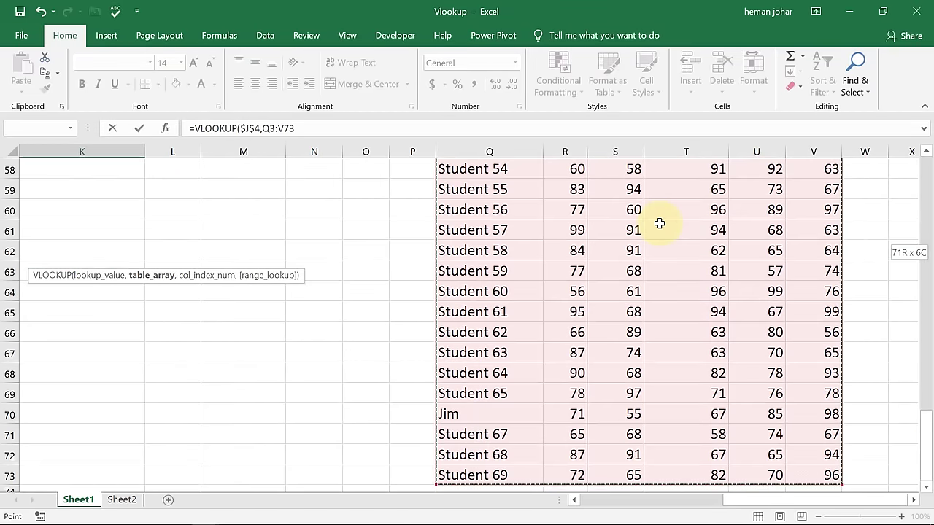
key("F4")
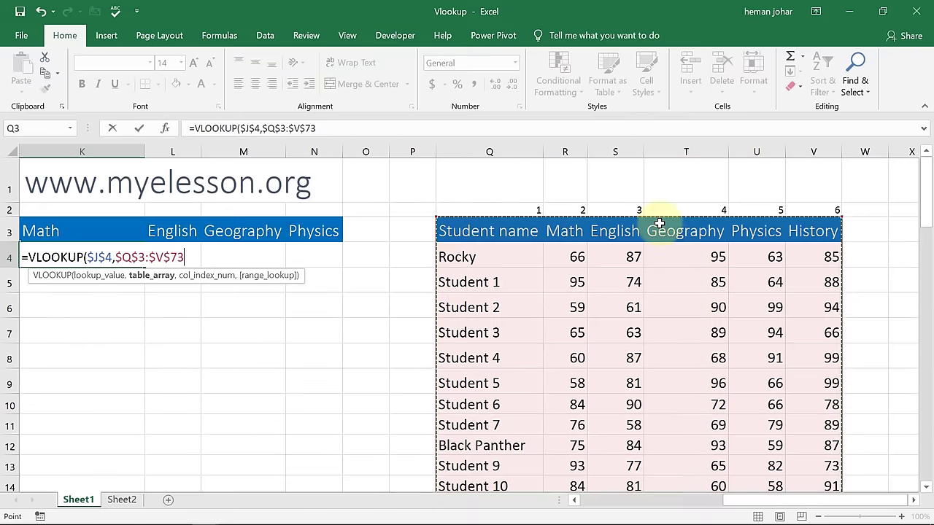
type(",")
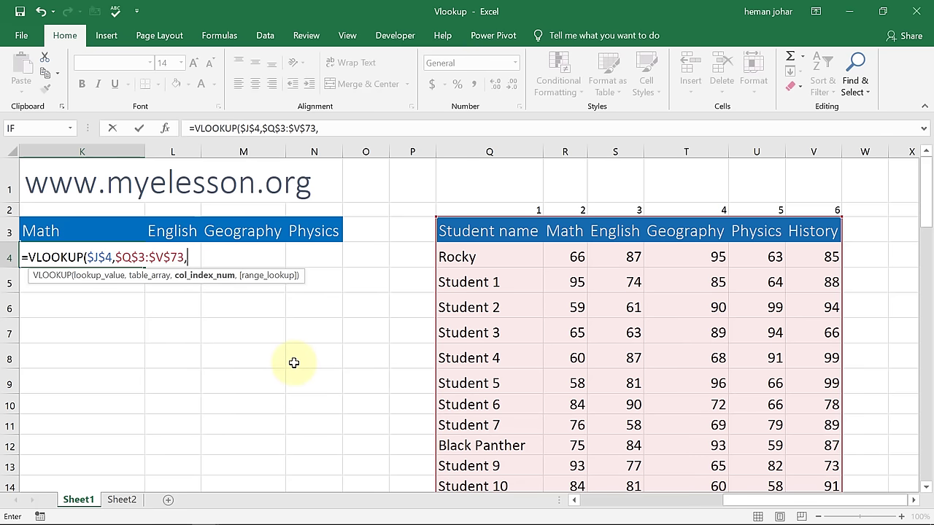
Add a COLUMNS function over the header cells Q3:R3 as the column index of the K4 formula.
type("column")
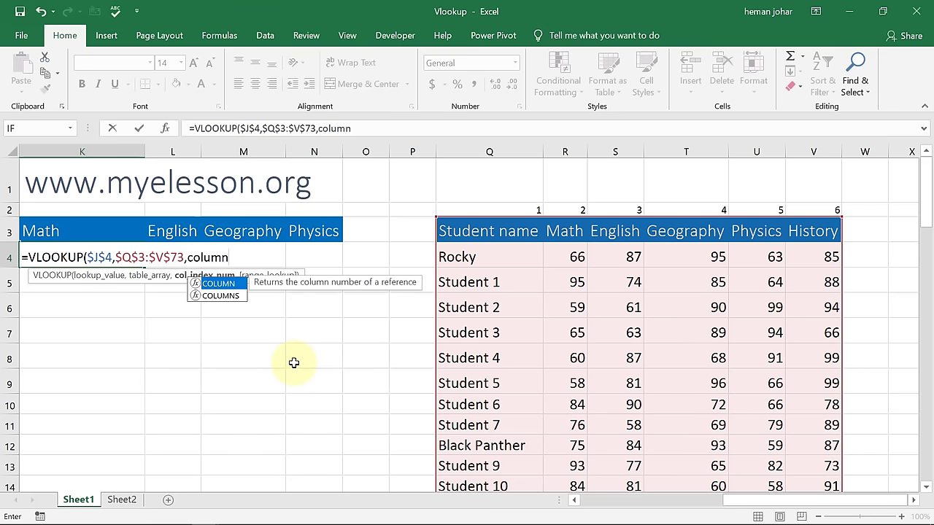
key("Down")
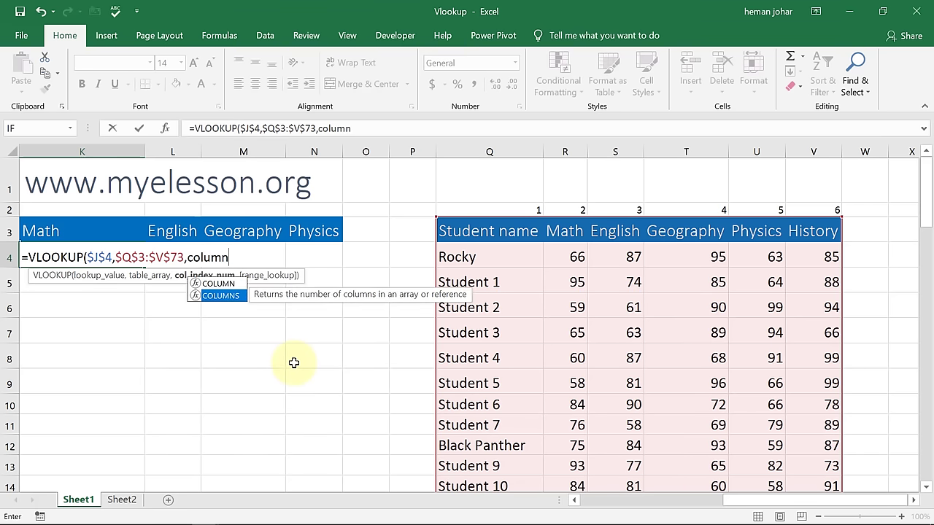
key("Tab")
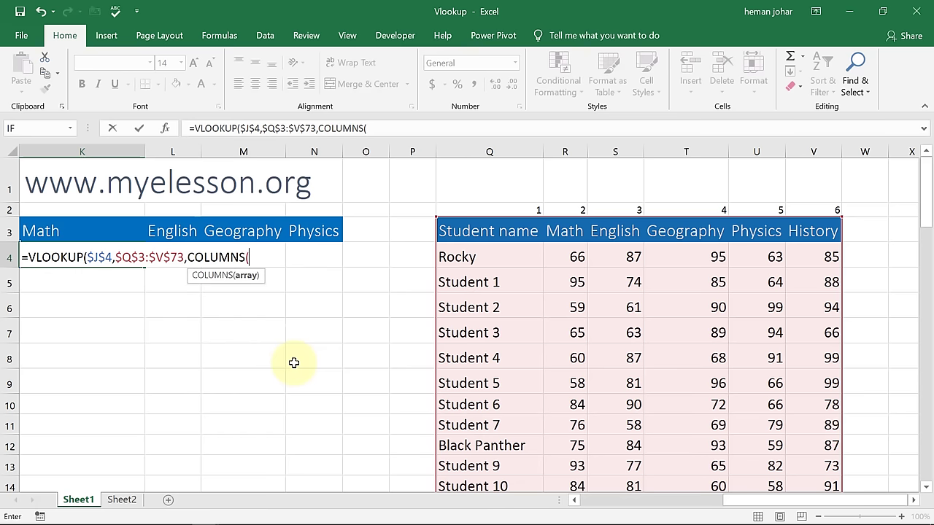
key("Right")
key("Right")
key("Right")
key("Right")
key("Right")
key("Right")
key("Right")
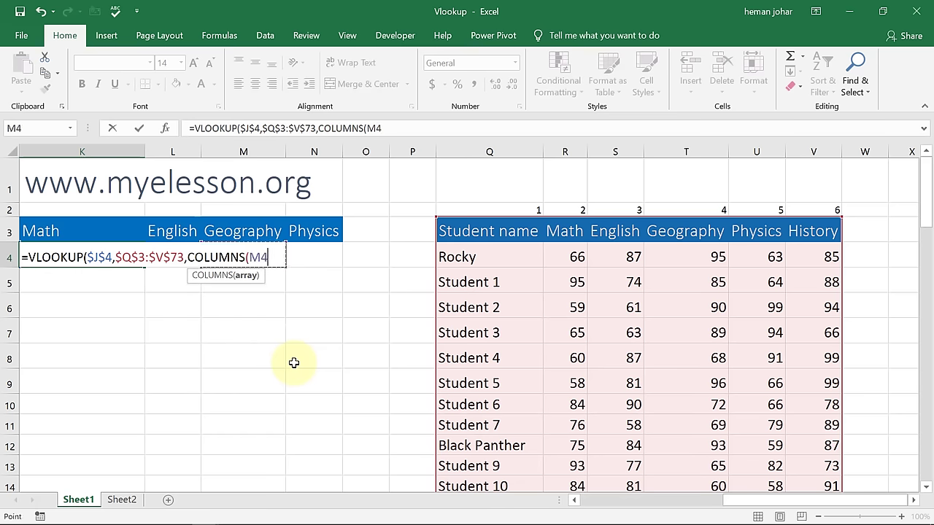
key("Up")
key("Left")
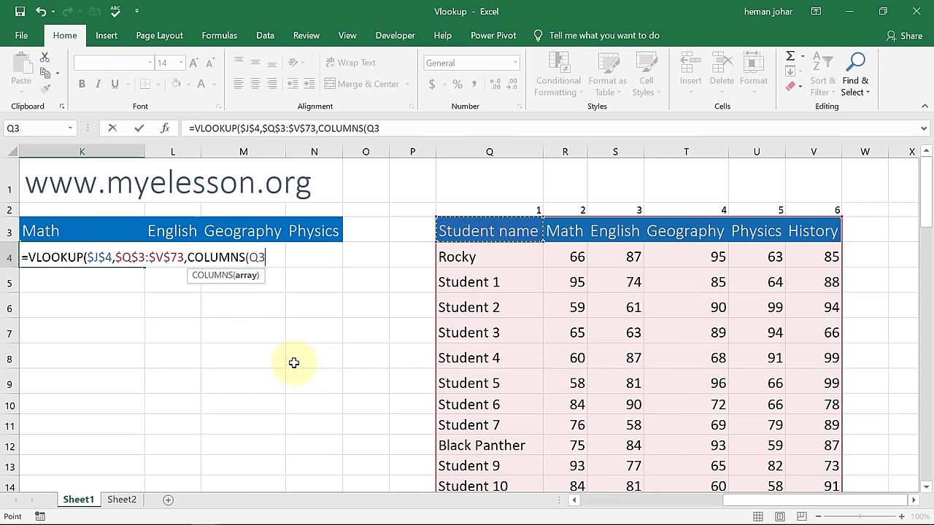
key("shift+Right")
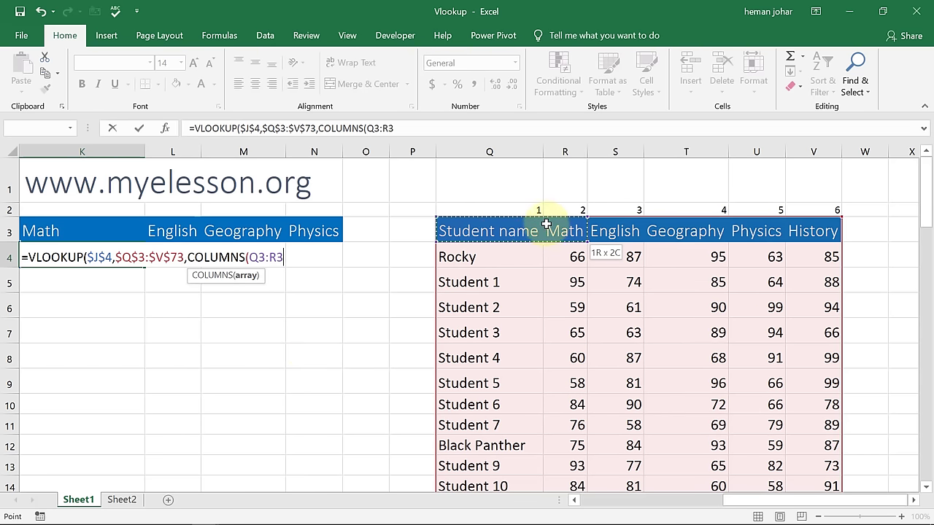
Make the start of the COLUMNS range absolute so it reads $Q$3:R3, and close the function.
left_click(460, 256)
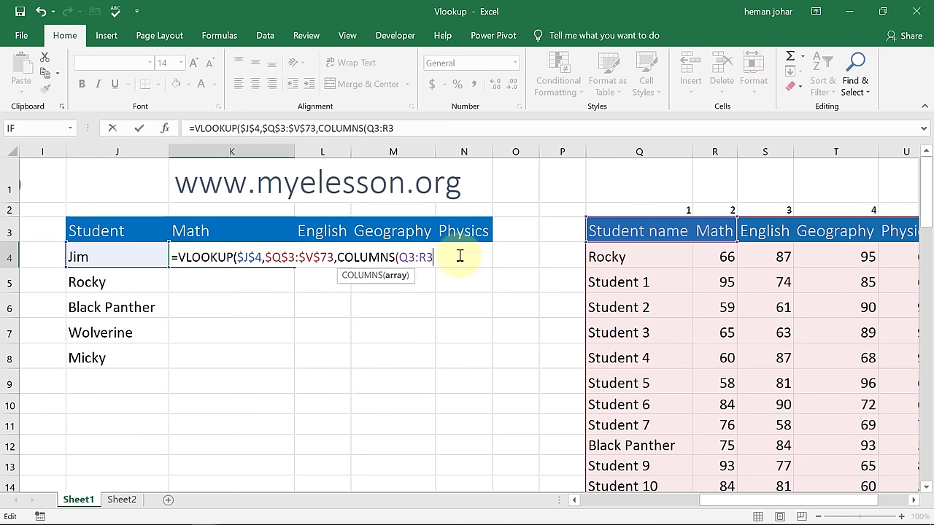
double_click(407, 257)
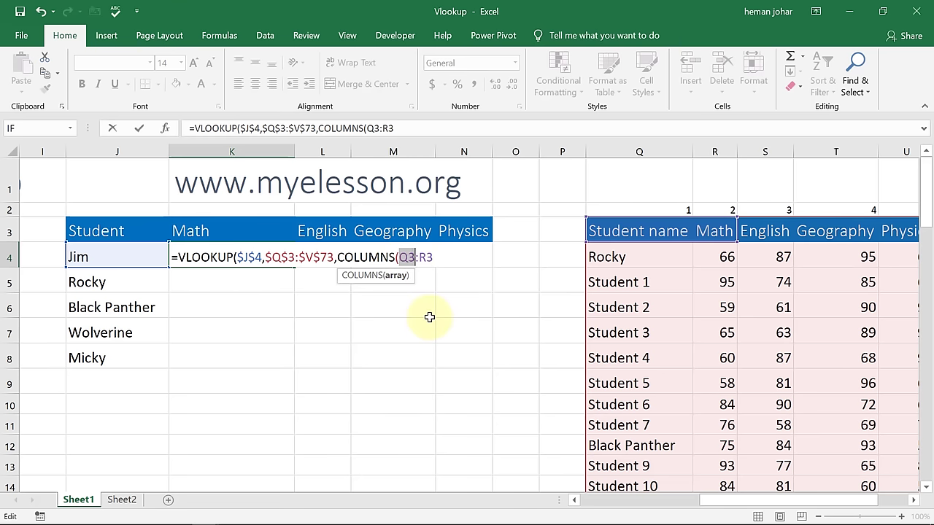
key("F4")
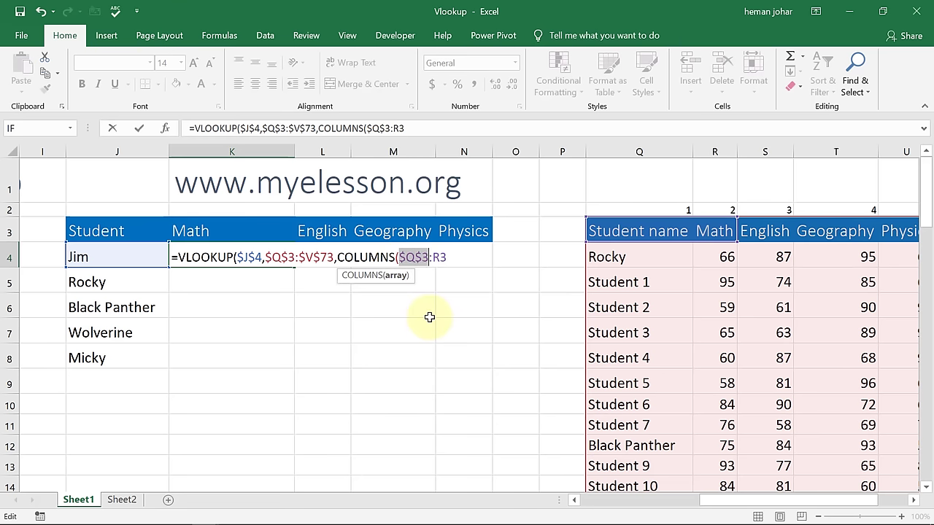
key("Right")
key("Right")
key("Right")
type(")")
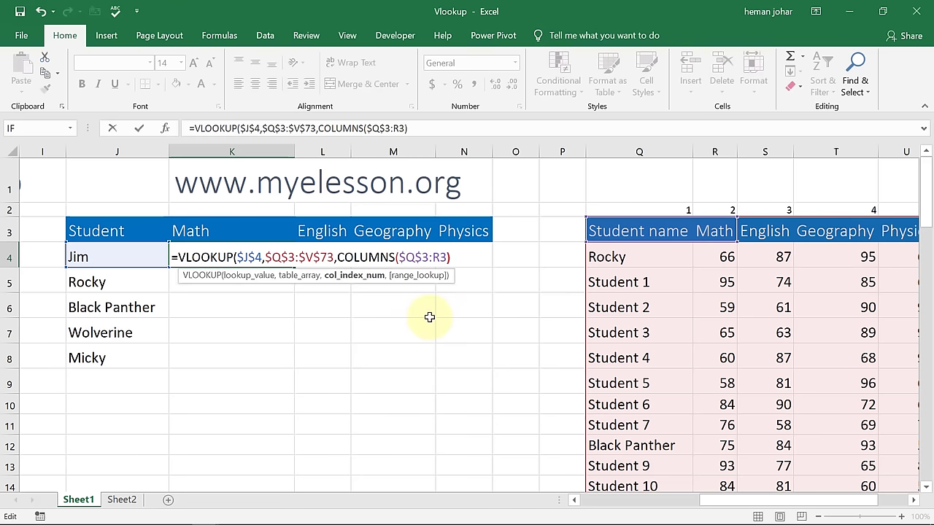
Finish the K4 VLOOKUP formula with 0 for an exact match.
type(",0")
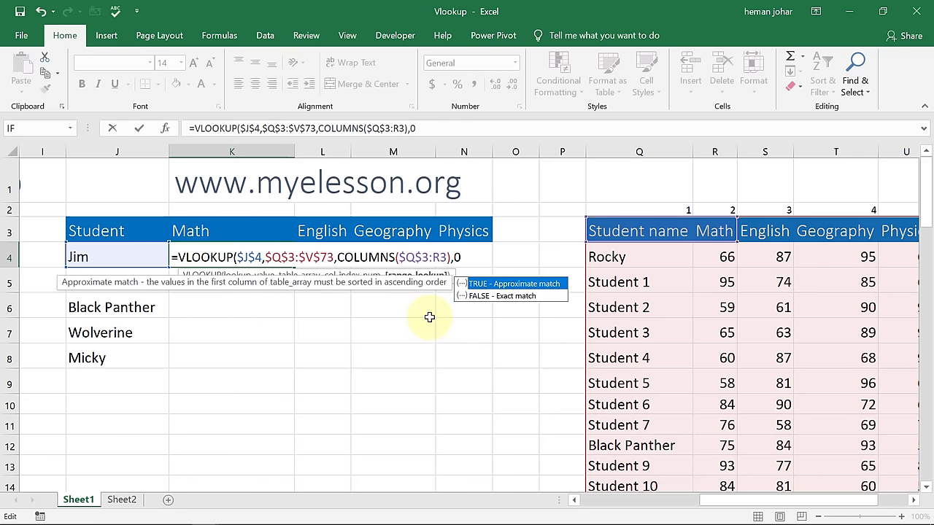
type(")")
key("Return")
key("Up")
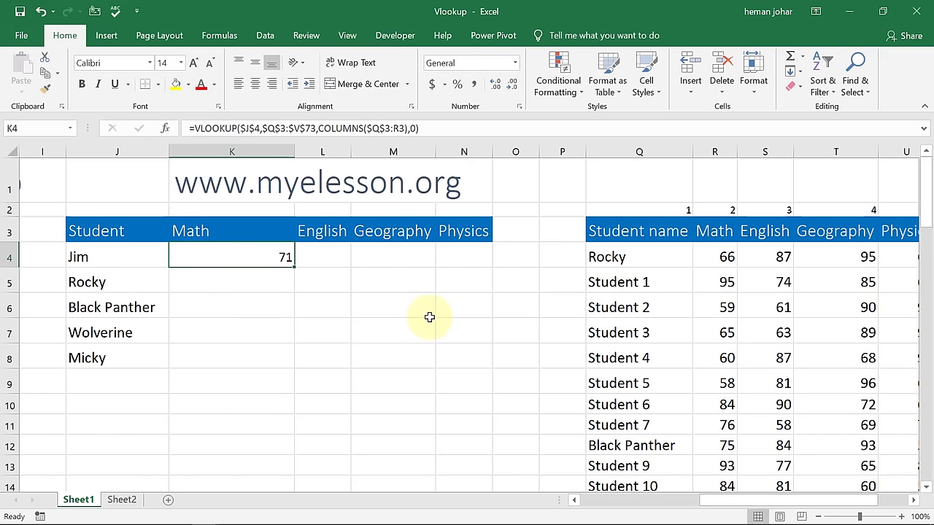
Copy the Math formula in K4 across to the English, Geography and Physics cells L4:N4.
key("ctrl+c")
key("Right")
key("shift+Right")
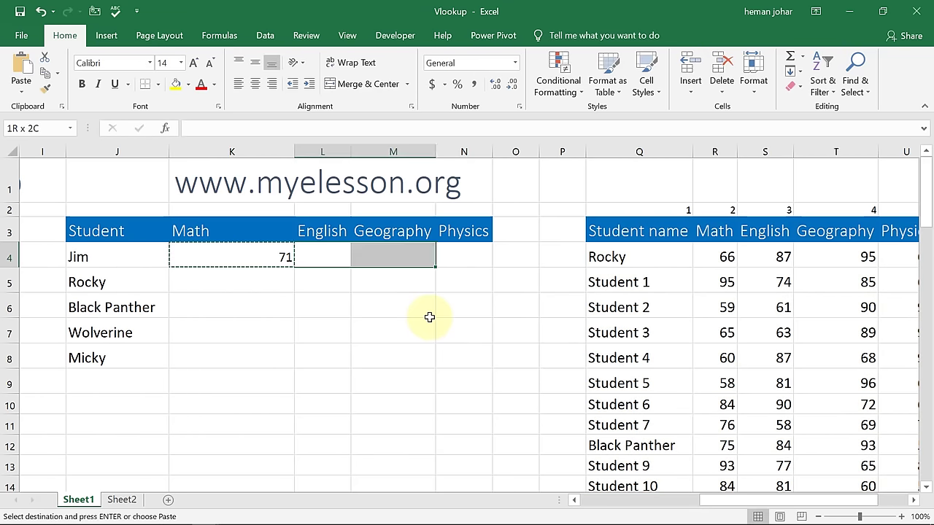
key("shift+Right")
key("ctrl+v")
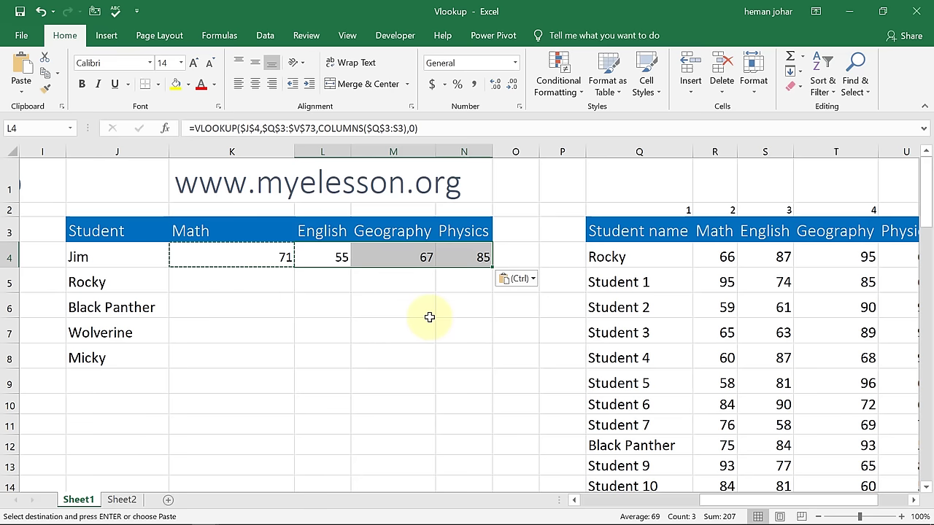
key("Escape")
Go through the copied formulas in L4:N4 and examine how the COLUMNS range changes per subject.
key("Right")
key("Left")
key("Right")
key("Left")
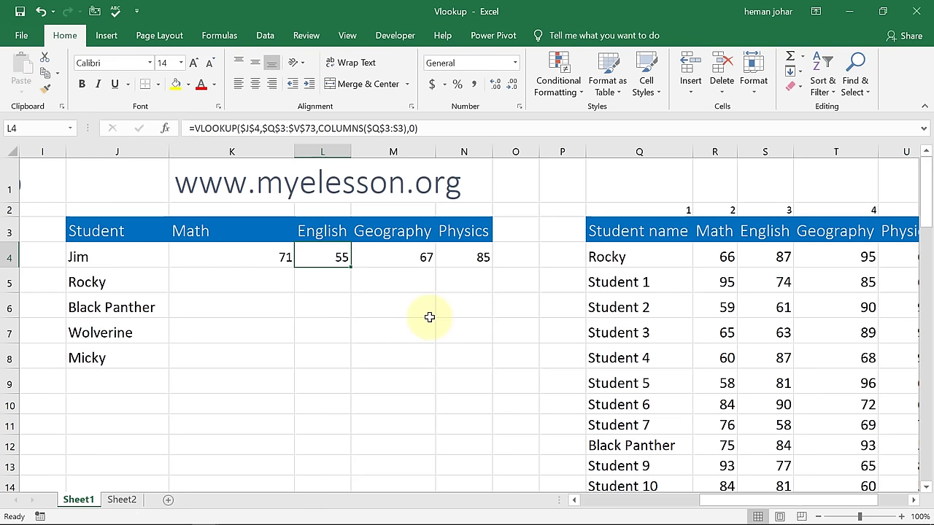
key("Right")
key("Right")
key("Right")
key("Right")
key("Right")
key("Right")
key("Right")
key("Right")
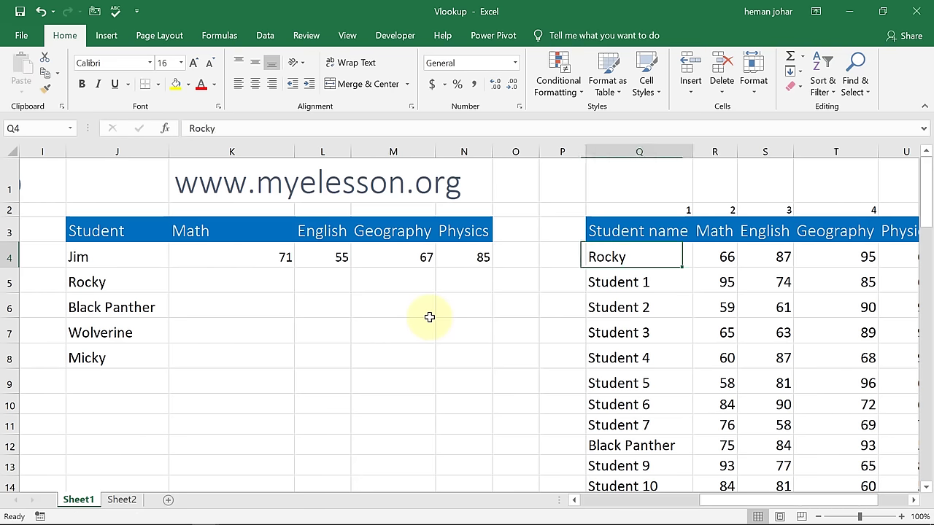
key("Left")
key("Left")
key("Left")
key("Left")
key("Left")
key("Left")
key("Left")
key("Left")
key("Right")
key("Right")
key("Right")
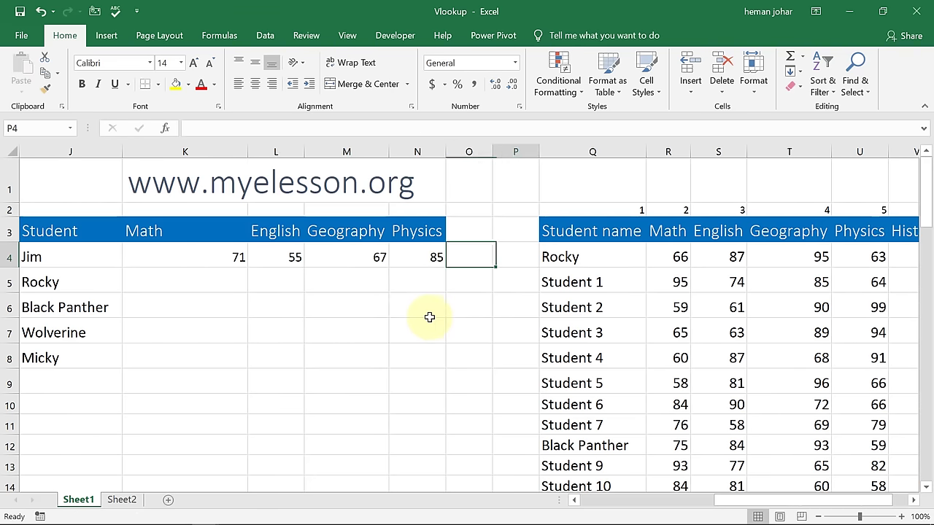
key("Left")
key("Left")
key("Left")
key("Left")
key("Right")
key("Right")
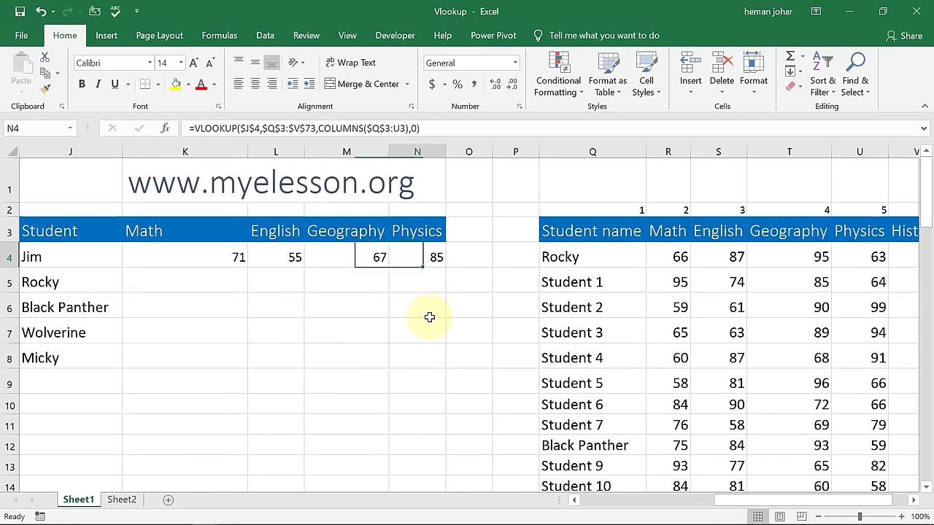
Look down the Student name column of the marks table for the student looked up in J4.
key("Right")
key("Right")
key("Right")
key("Right")
key("Down")
key("Down")
key("Down")
key("Down")
key("Down")
key("Down")
key("Down")
key("Down")
key("Down")
key("Down")
key("Down")
key("Down")
key("Down")
key("Down")
key("Down")
key("Down")
key("Down")
key("Down")
key("Down")
key("Down")
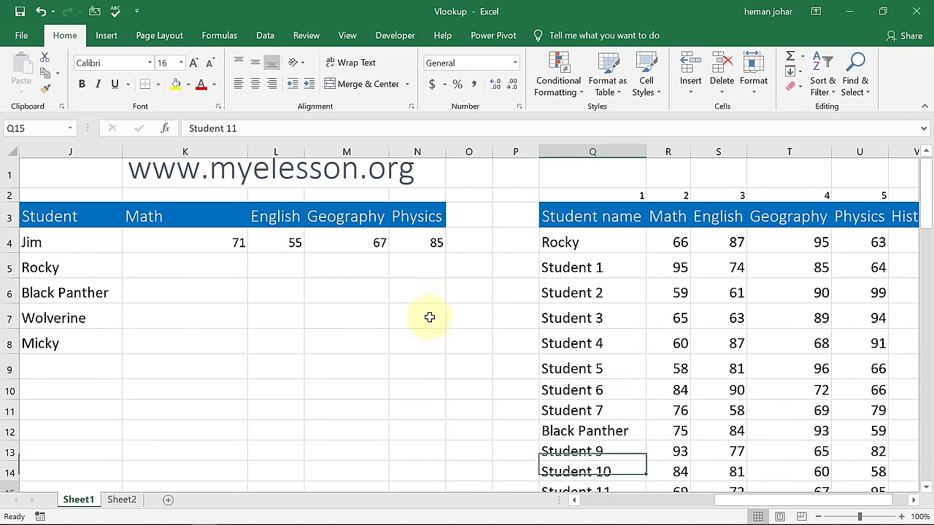
key("Down")
key("Down")
key("Down")
key("Down")
key("Down")
key("Down")
key("Down")
key("Down")
key("Down")
key("Down")
key("Down")
key("Down")
key("Down")
key("Down")
key("Down")
key("Down")
key("Down")
key("Down")
key("Down")
key("Down")
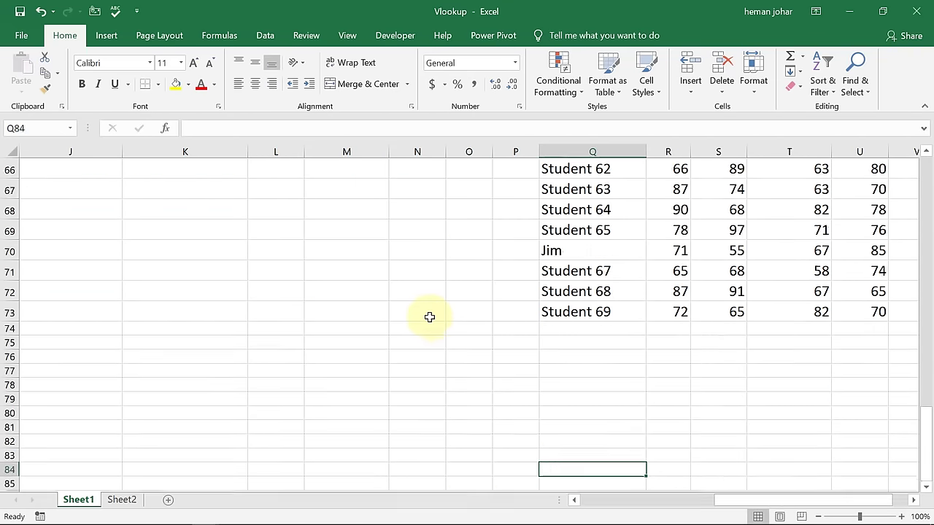
key("Up")
key("Up")
key("Up")
key("Up")
key("Up")
key("Up")
key("Up")
key("Up")
key("Up")
key("Up")
key("Up")
key("Up")
key("Up")
key("Up")
key("Up")
key("Up")
key("Up")
key("Up")
key("Up")
key("Up")
key("Down")
key("Down")
key("Down")
key("Down")
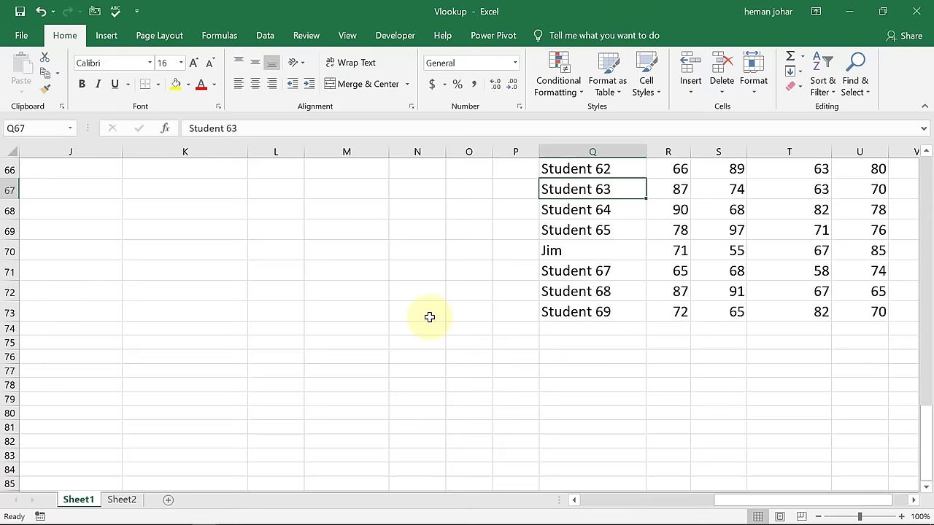
Read across that student's Math to Physics marks in row 70 to check the lookup results.
key("Down")
key("Right")
key("Up")
key("Right")
key("Right")
key("Right")
key("Right")
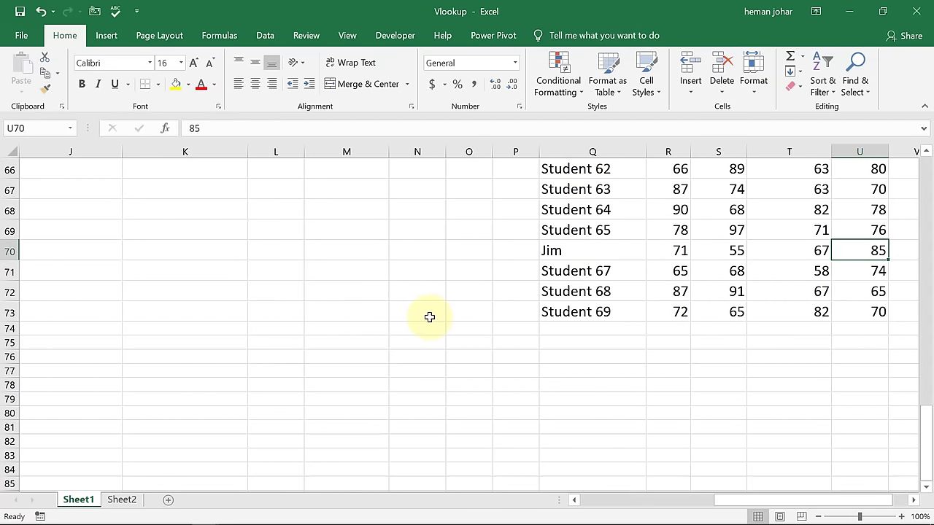
Go back to the Student lookup table and review the Math to Physics results in K4:N4.
key("Left")
key("Left")
key("Left")
key("Left")
key("Left")
key("Left")
key("Left")
key("Left")
key("Left")
key("Left")
key("Left")
key("Up")
key("Up")
key("Up")
key("Up")
key("Up")
key("Up")
key("Up")
key("Up")
key("Up")
key("Up")
key("Up")
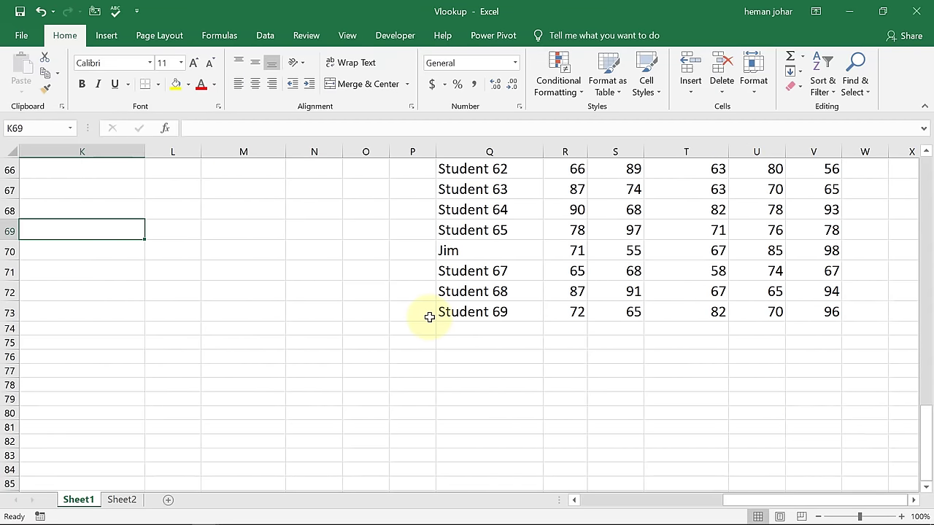
key("Up")
key("Up")
key("Up")
key("Up")
key("Up")
key("Up")
key("Up")
key("Up")
key("Up")
key("Up")
key("Up")
key("Up")
key("Up")
key("Up")
key("Up")
key("Up")
key("Up")
key("Up")
key("Up")
key("Up")
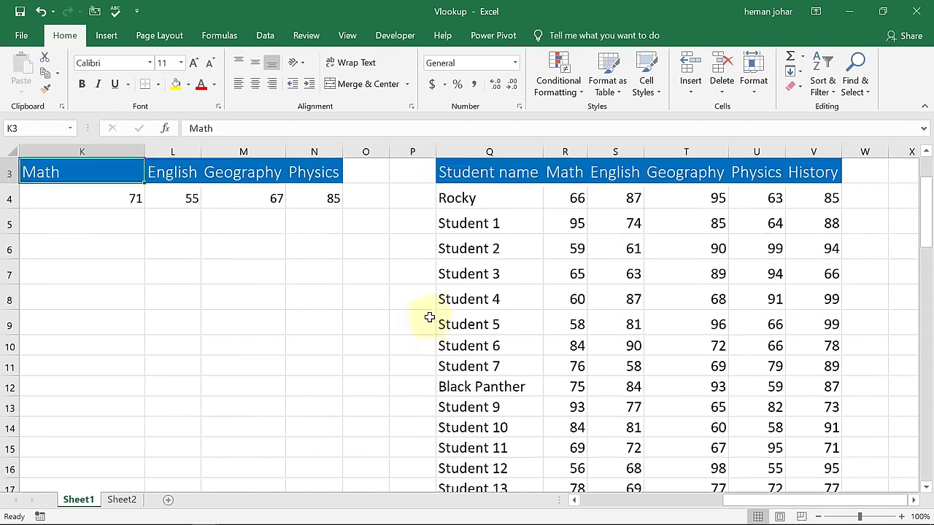
key("Down")
key("Down")
key("Down")
key("Down")
key("Left")
key("Left")
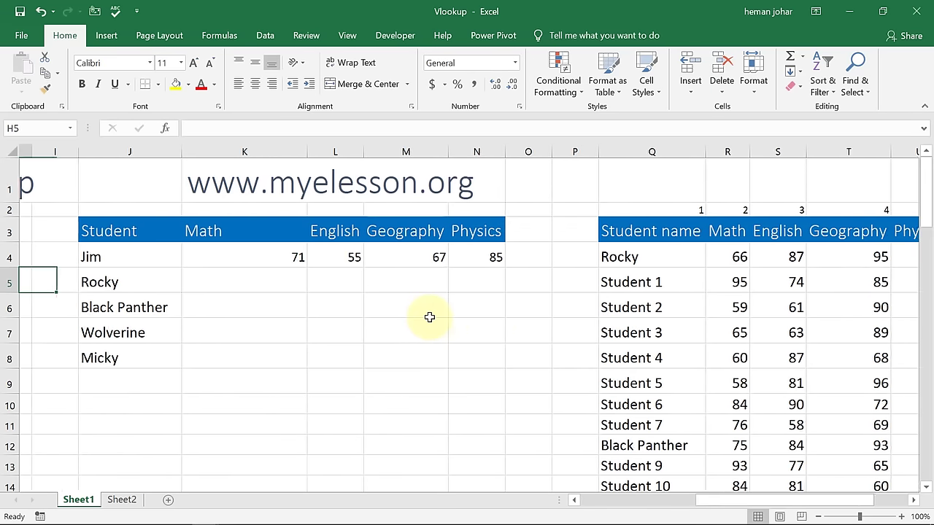
key("Up")
key("Right")
key("Right")
key("Right")
key("Right")
key("Right")
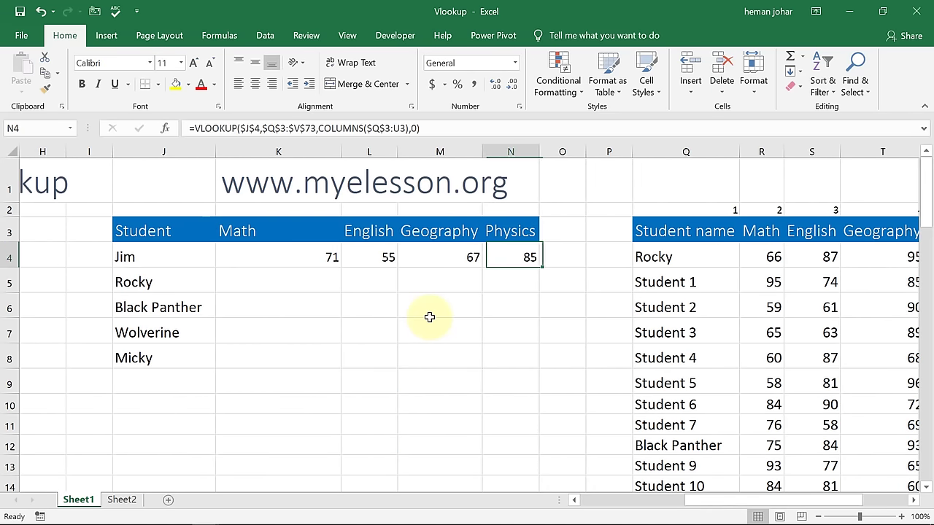
Make the row of the lookup value in K4's VLOOKUP formula relative by changing the reference to $J4.
key("Left")
key("Left")
key("Left")
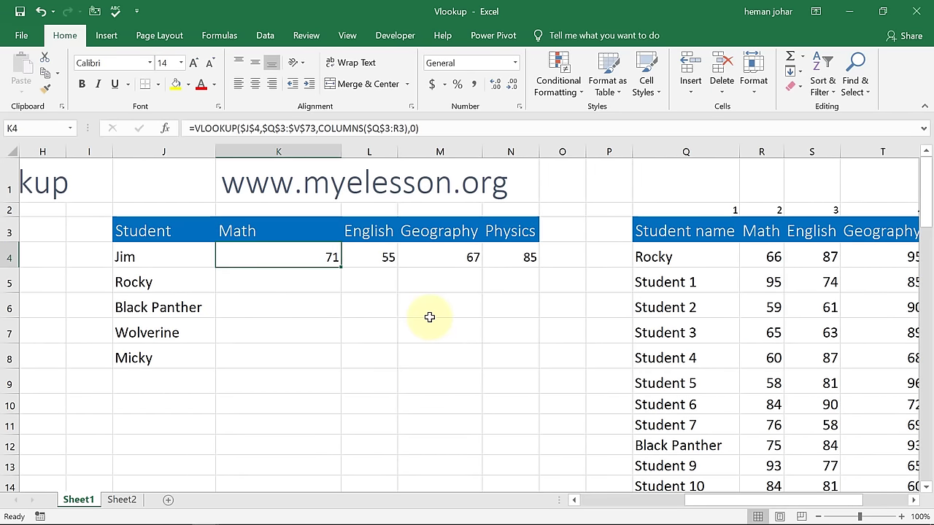
double_click(333, 264)
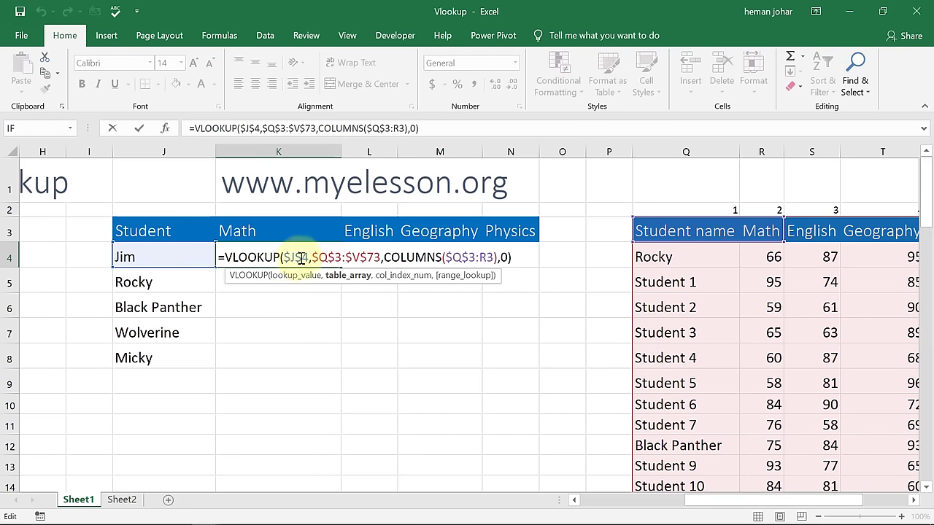
left_click(302, 257)
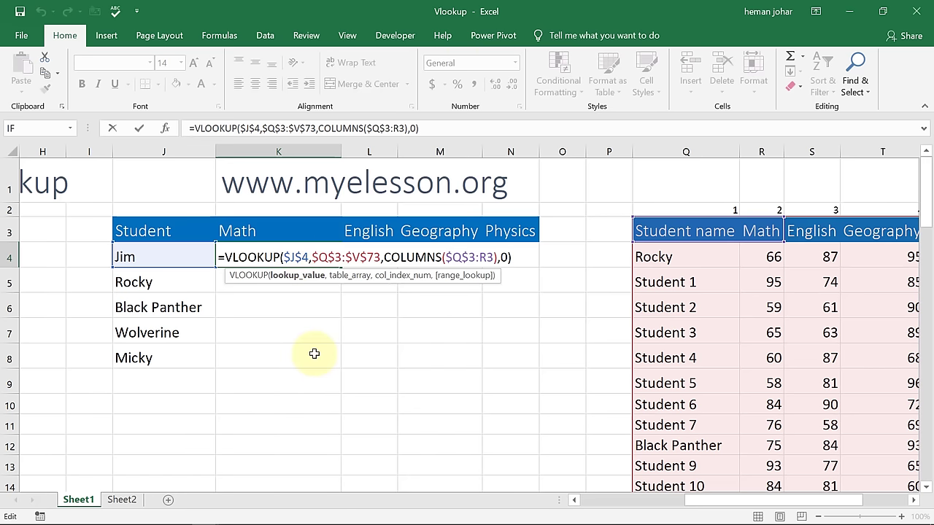
key("BackSpace")
key("Return")
key("Up")
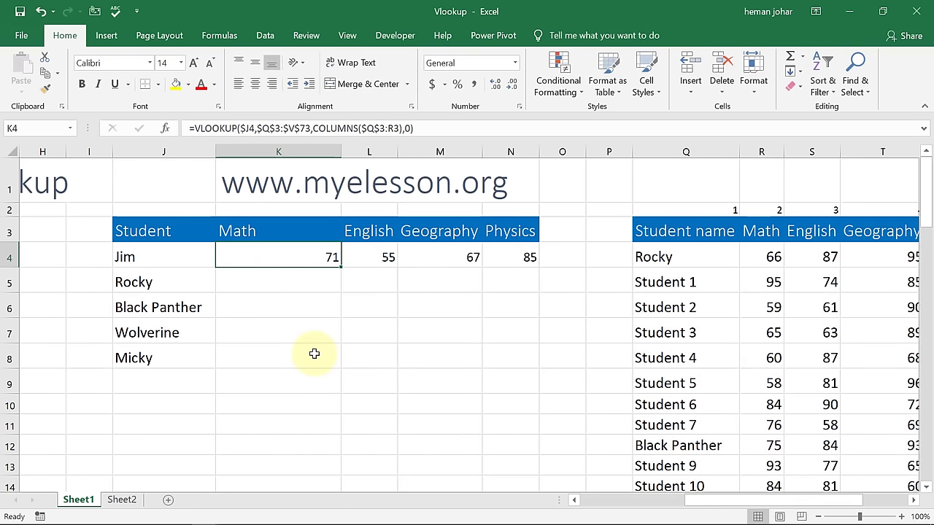
Copy the revised VLOOKUP formula in K4 across the row through N4.
key("shift+Right")
key("Left")
key("Right")
key("ctrl+c")
key("shift+Right")
key("shift+Right")
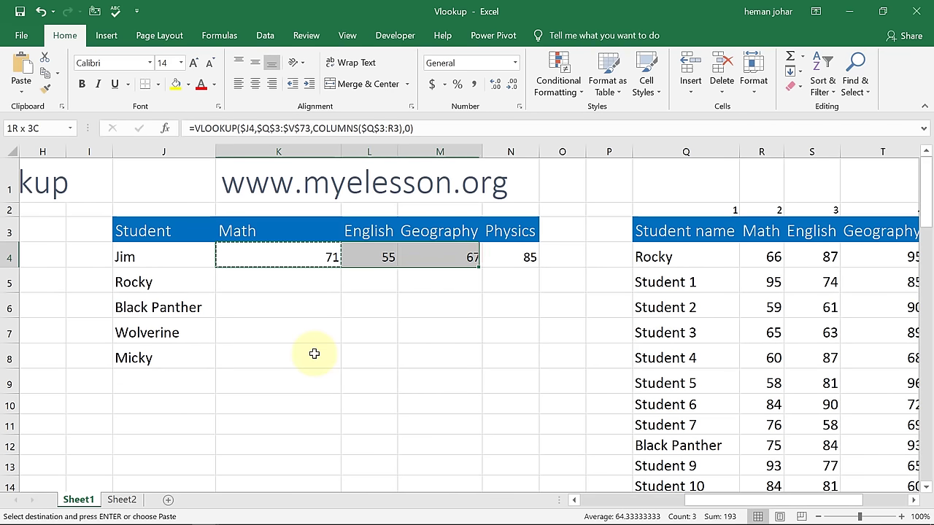
key("shift+Right")
key("ctrl+v")
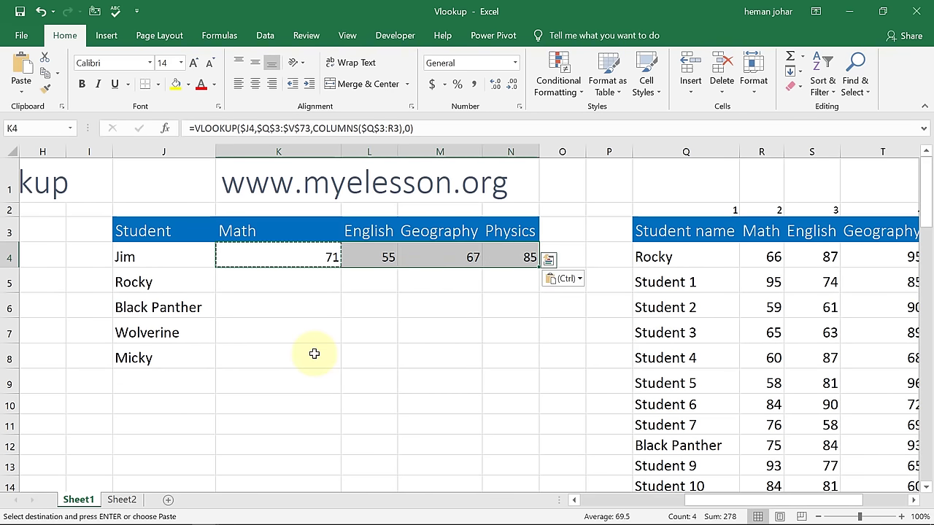
key("Escape")
key("Right")
key("Left")
key("shift+Right")
key("shift+Right")
key("shift+Right")
key("shift+Right")
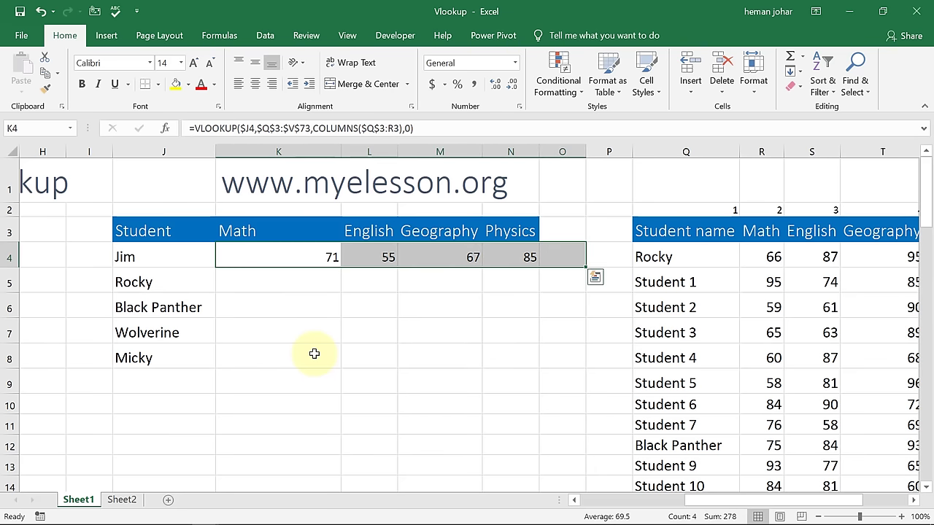
key("ctrl+q")
key("Escape")
key("F2")
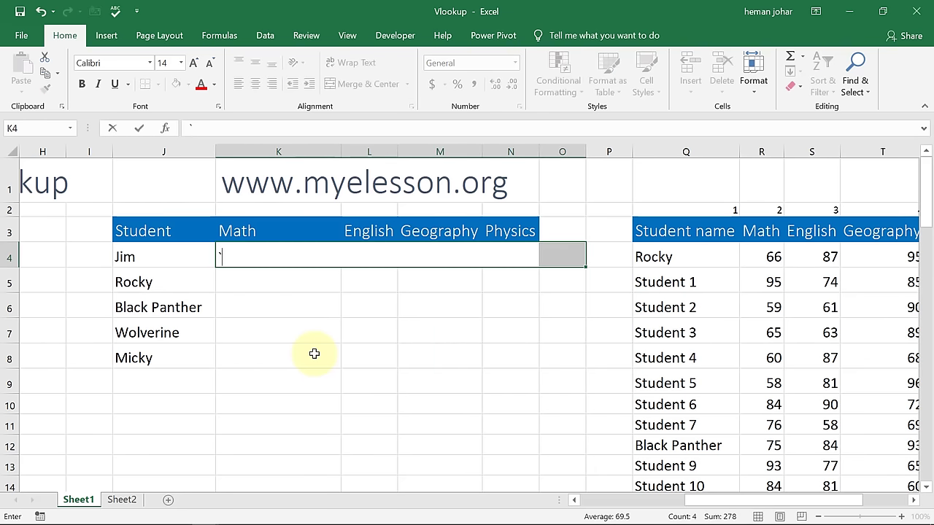
key("Escape")
Copy the four subject formulas in K4:N4 down to the remaining students in K5:N8.
key("Left")
key("Right")
key("shift+Right")
key("shift+Right")
key("shift+Right")
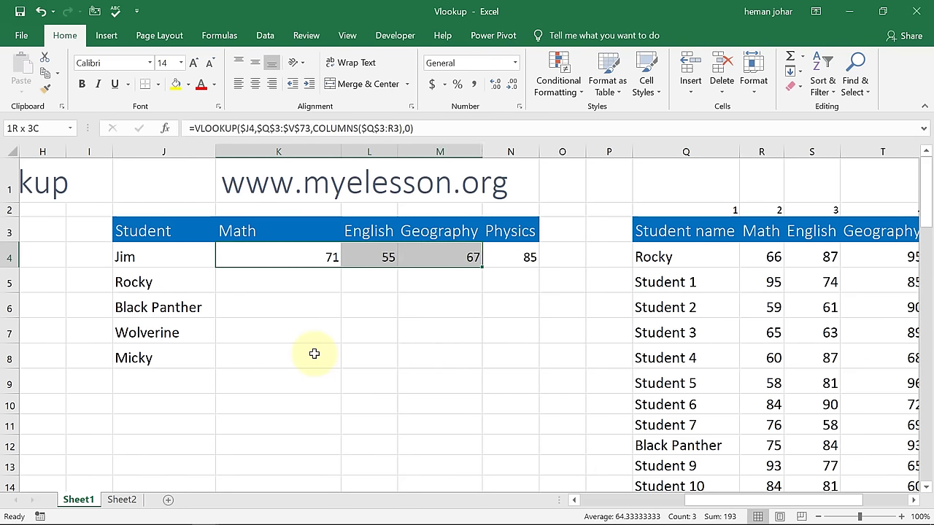
key("ctrl+c")
key("Down")
key("shift+Down")
key("shift+Right")
key("shift+Right")
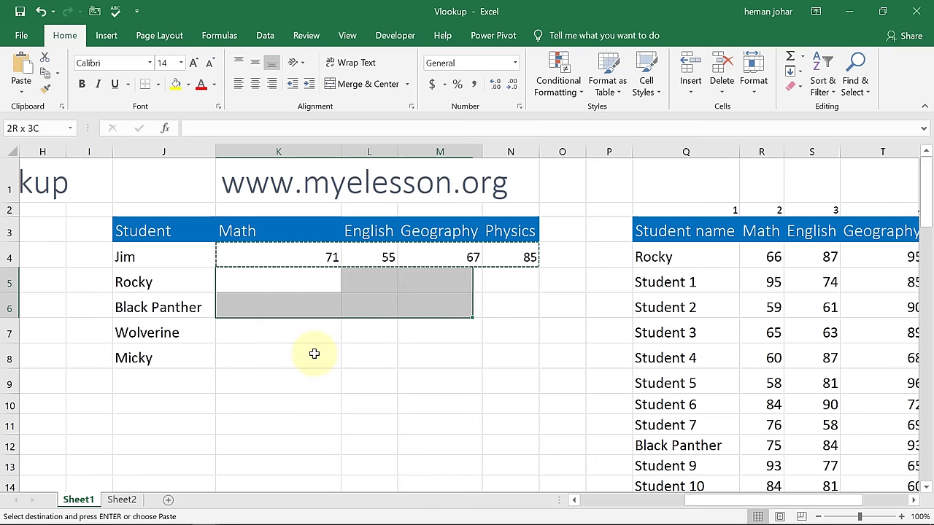
key("shift+Right")
key("shift+Down")
key("shift+Down")
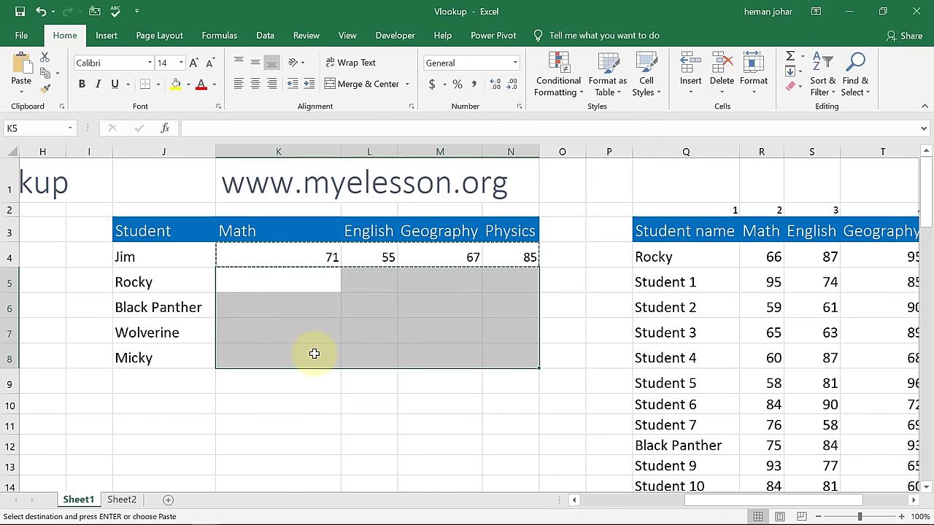
key("ctrl+v")
key("Escape")
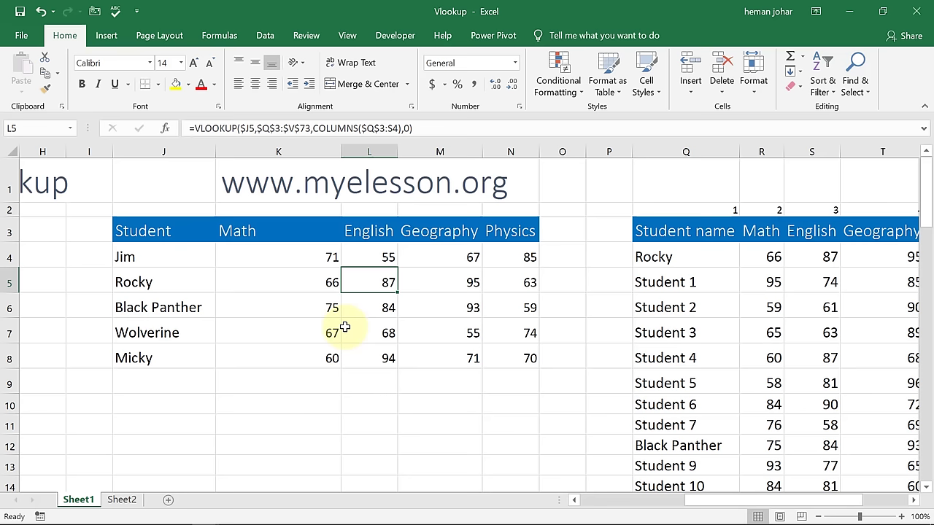
Go back to the list of seven VLOOKUP methods and review the entry for looking up the smallest value.
key("Down")
key("Down")
key("Down")
key("Down")
key("Down")
key("Down")
key("Down")
key("Down")
key("Down")
key("Down")
key("Down")
key("Down")
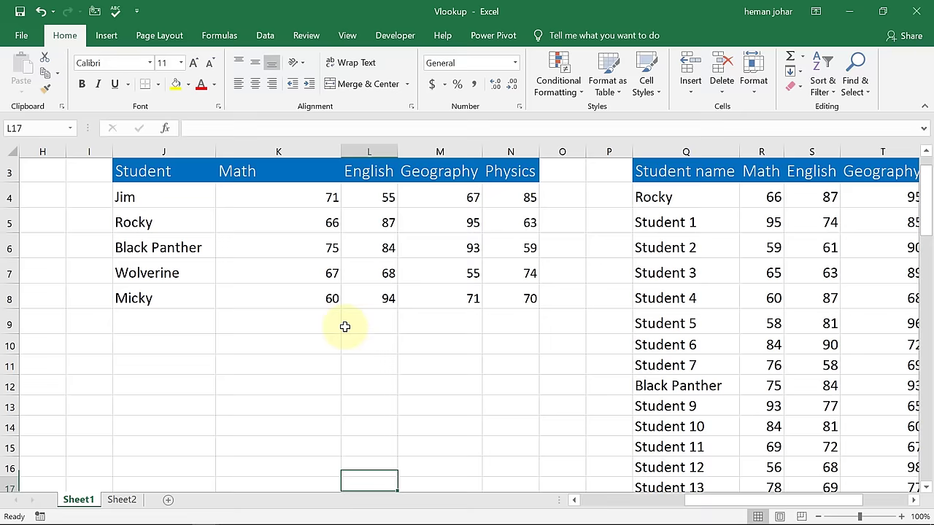
key("Left")
key("Left")
key("Left")
key("Left")
key("Left")
key("Left")
key("Left")
key("Left")
key("Left")
key("Left")
key("Left")
key("Up")
key("Up")
key("Up")
key("Up")
key("Up")
key("Up")
key("Up")
key("Up")
key("Up")
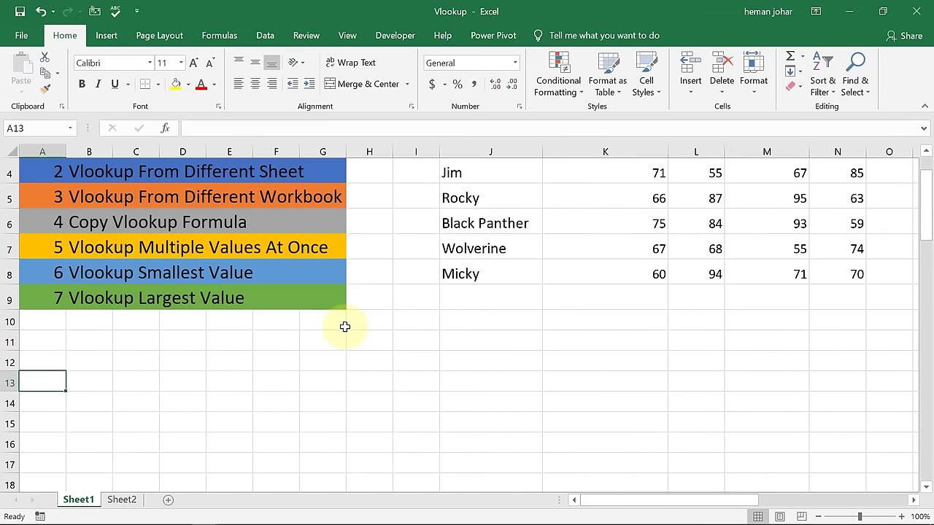
key("Right")
key("Right")
key("Right")
key("Right")
key("Right")
key("Right")
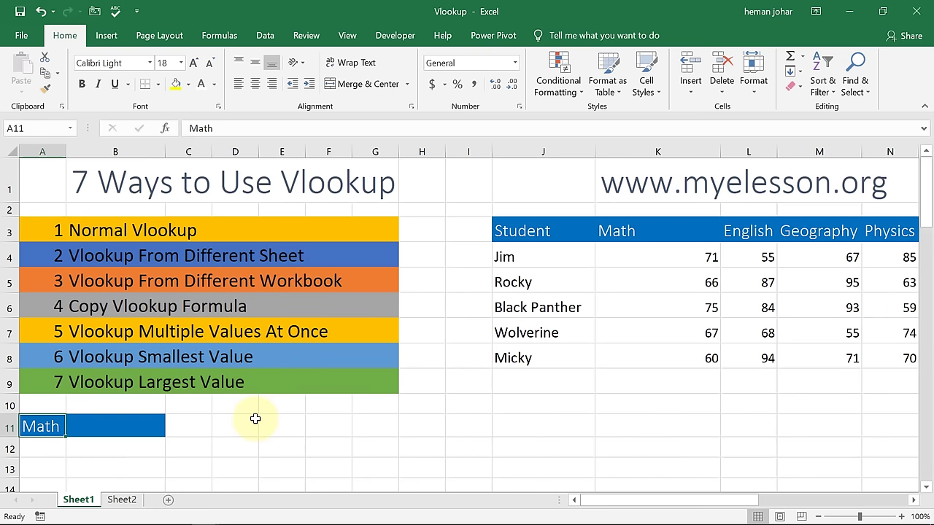
Start a VLOOKUP formula in B11, beside the Math label, with MIN(K4:K8) as the lookup value.
key("Right")
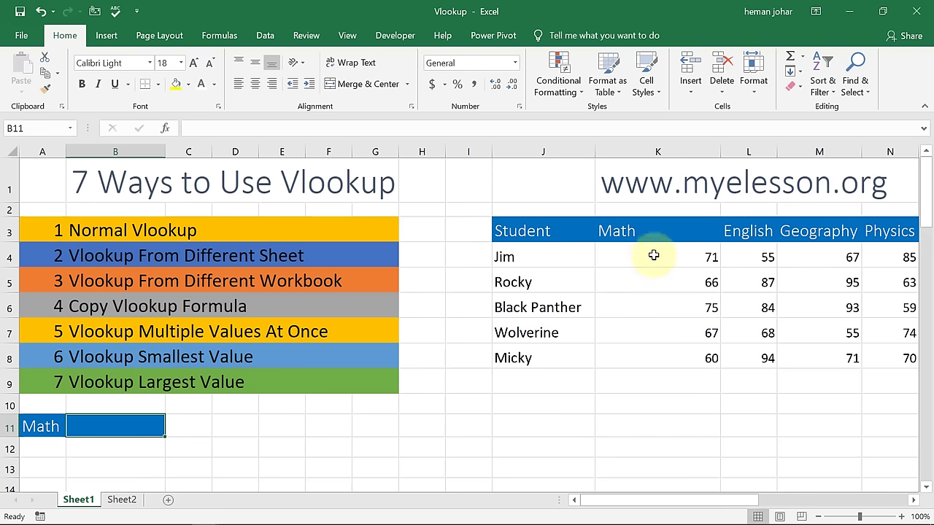
left_click(712, 355)
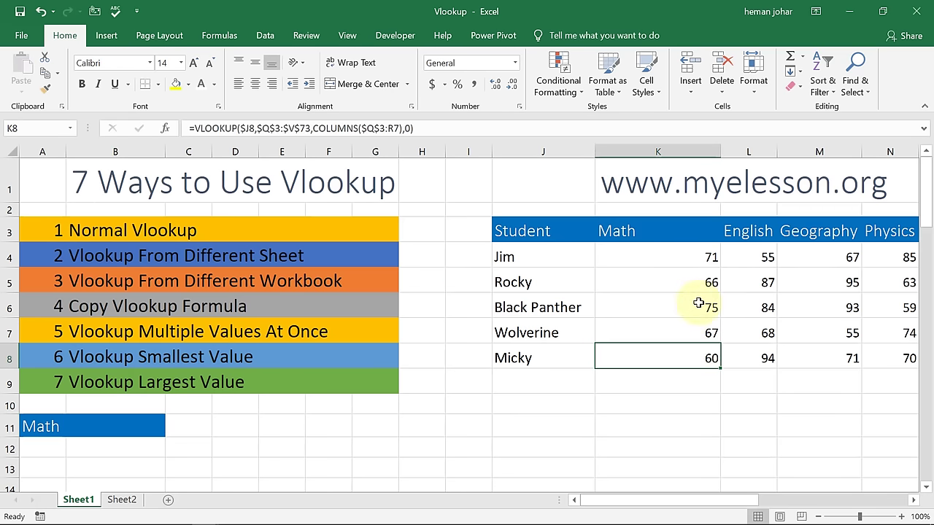
left_click(105, 428)
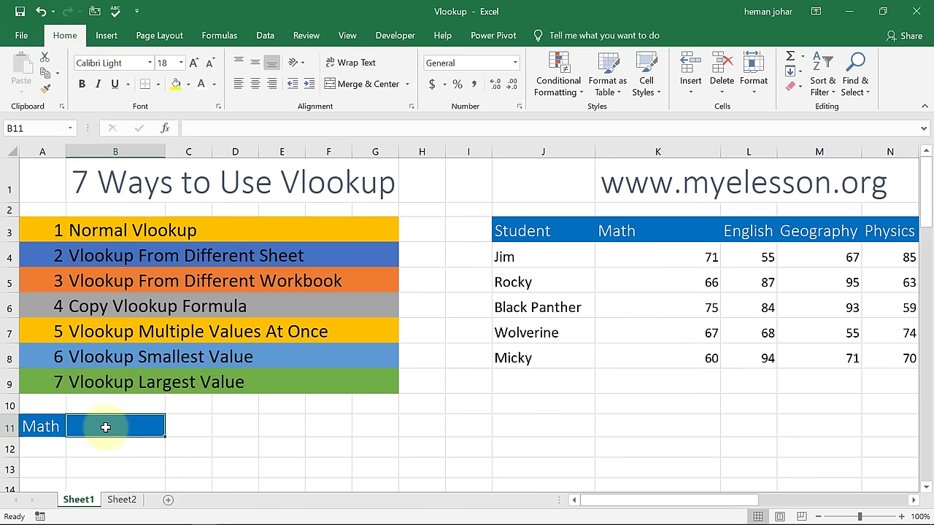
type("=")
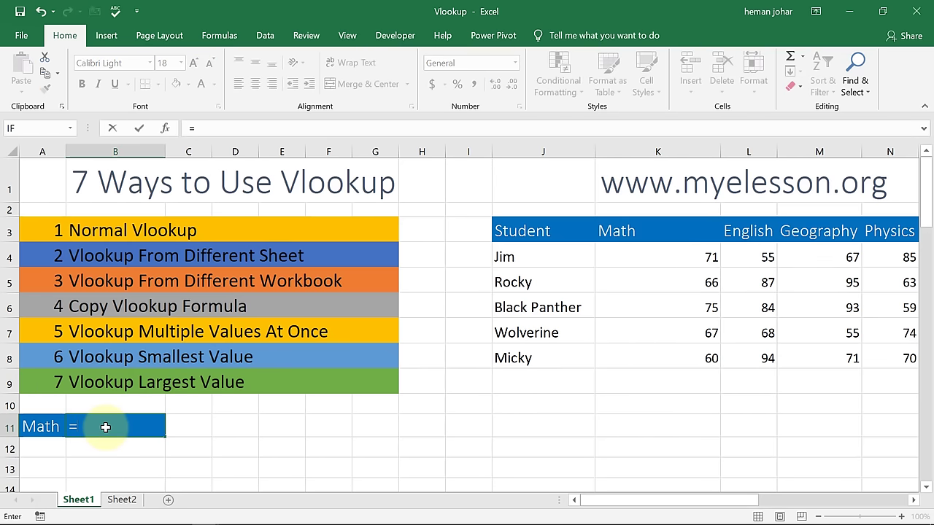
type("v")
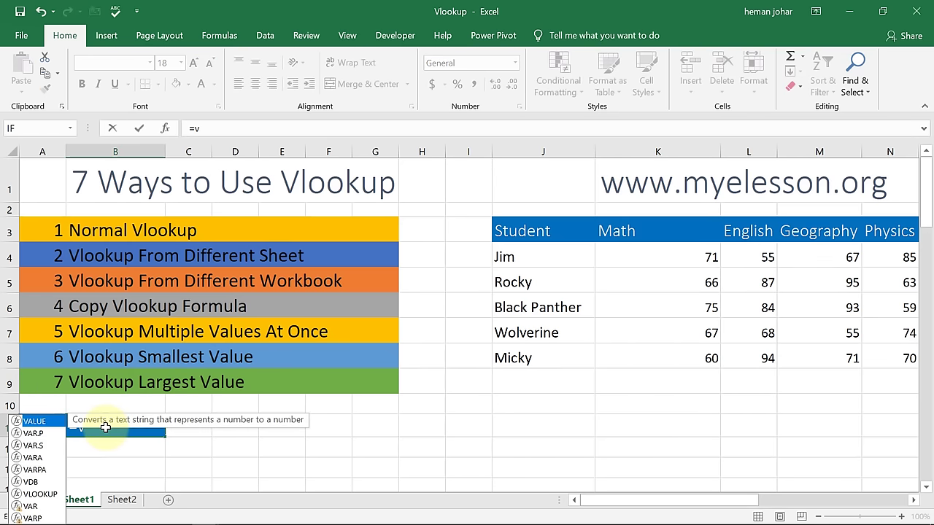
type("lo")
key("Tab")
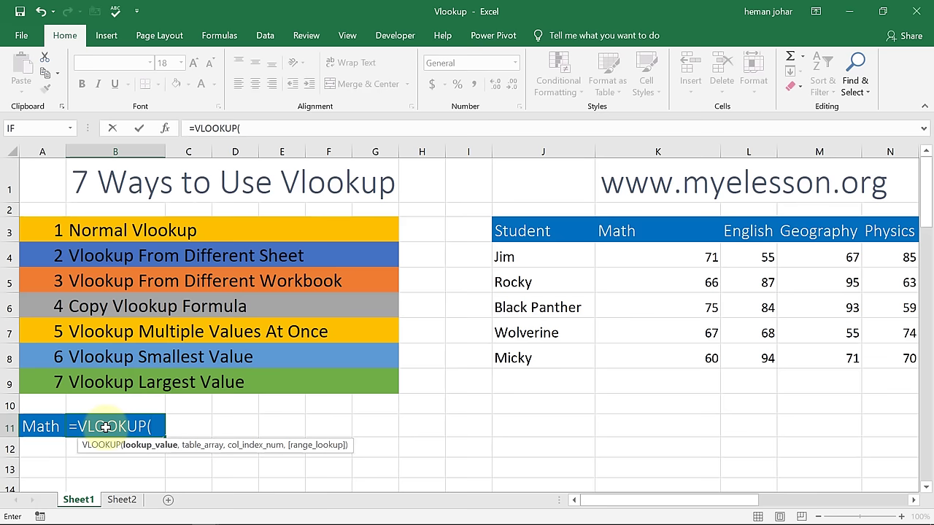
type("min")
key("Tab")
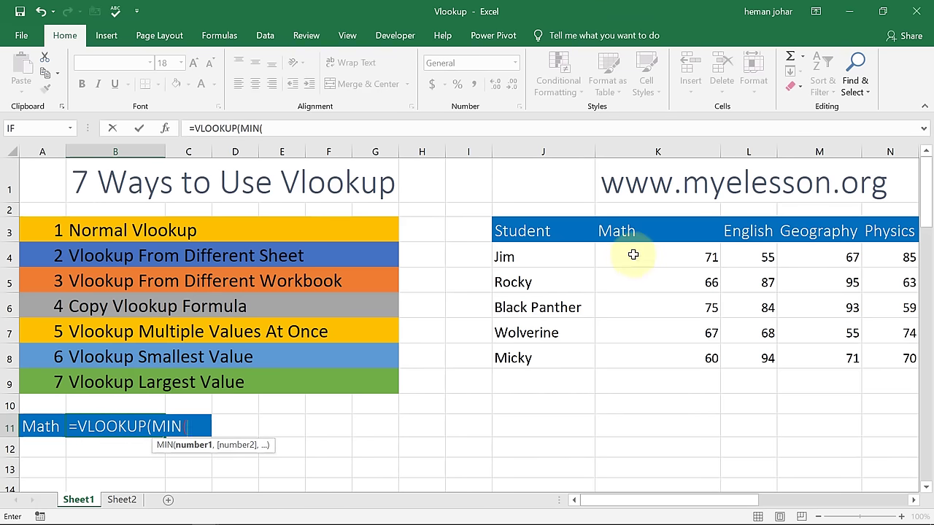
left_click_drag(633, 255, 645, 365)
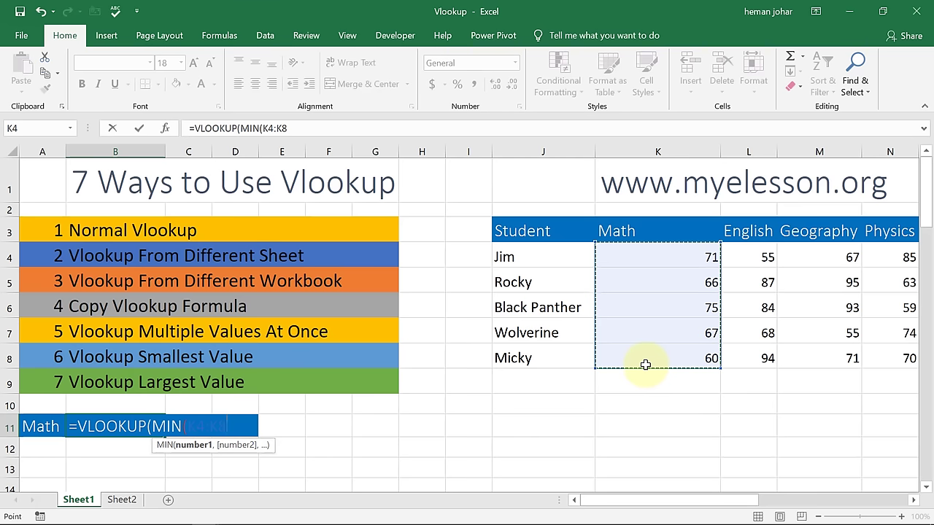
type(")")
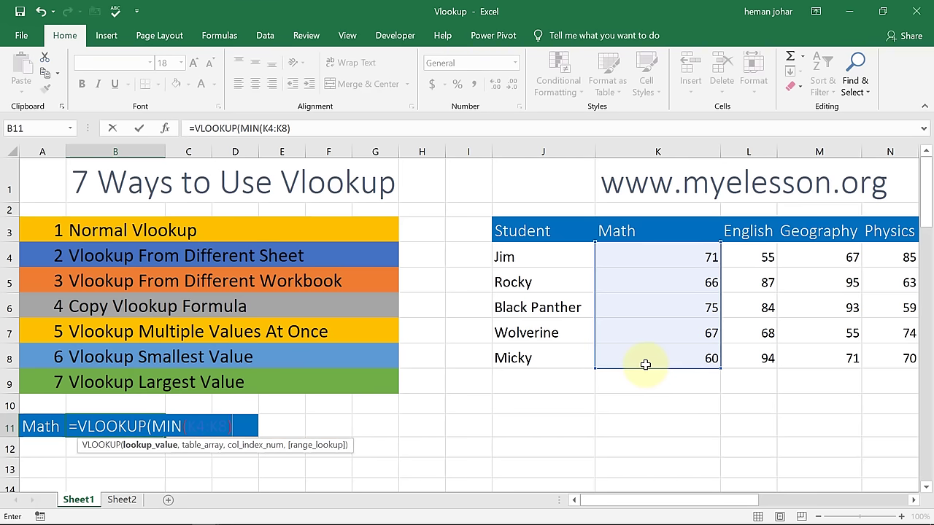
type(",")
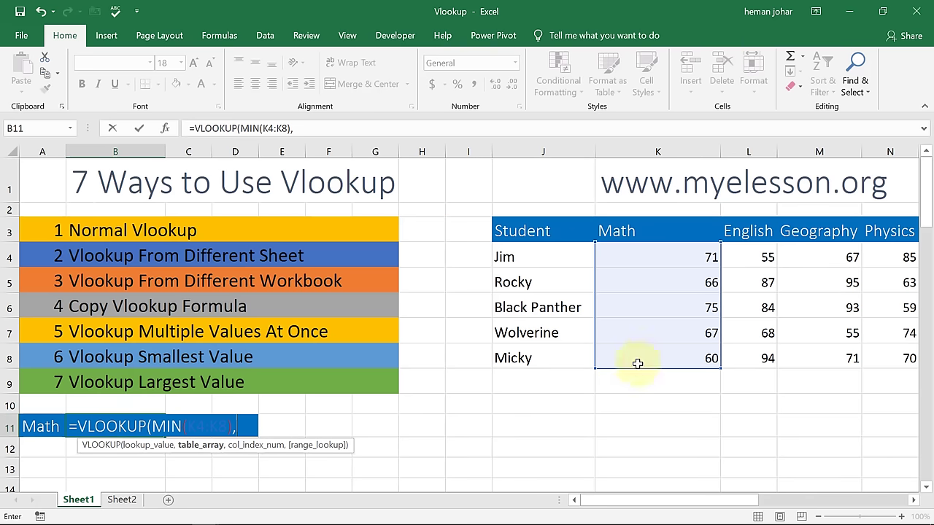
Set the table array of the B11 VLOOKUP formula to the Math marks K4:K8.
left_click(660, 252)
key("Down")
key("Down")
key("Down")
key("Down")
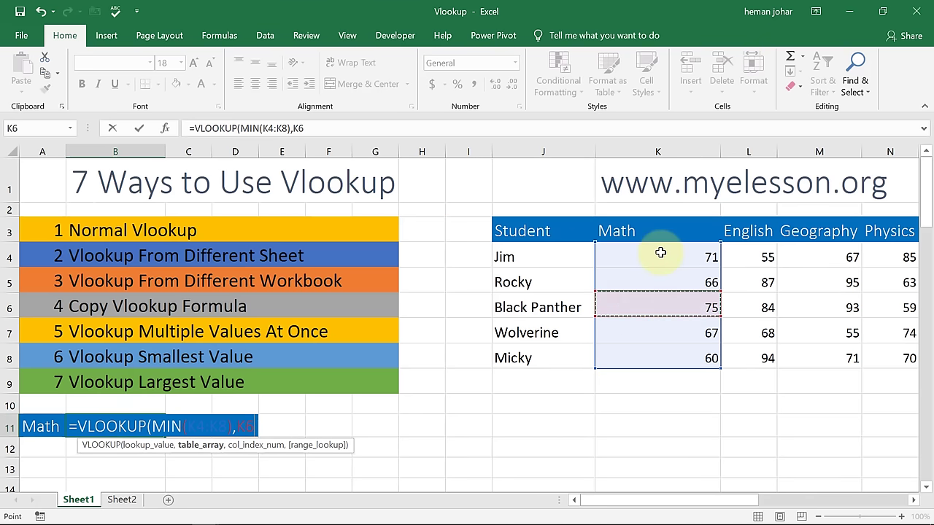
key("Up")
key("Up")
key("Up")
key("Up")
key("shift+Down")
key("shift+Down")
key("shift+Down")
key("shift+Down")
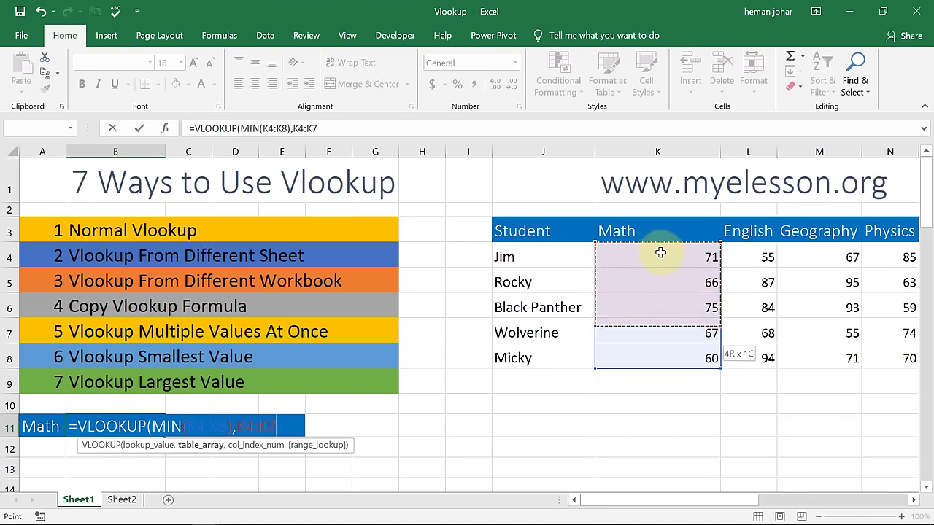
type(",")
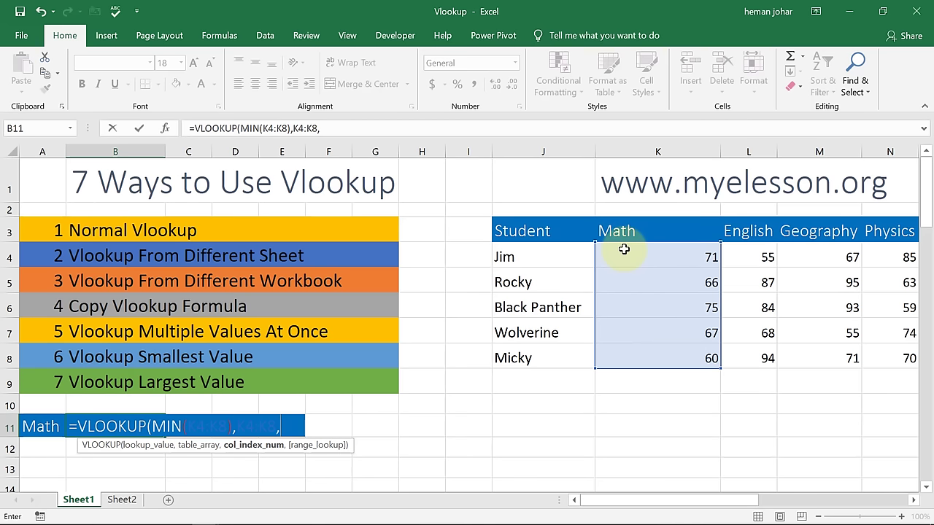
Complete the B11 formula with column index 1 and range lookup 0, and compare its result with the Math mark in K8.
type("1,0)")
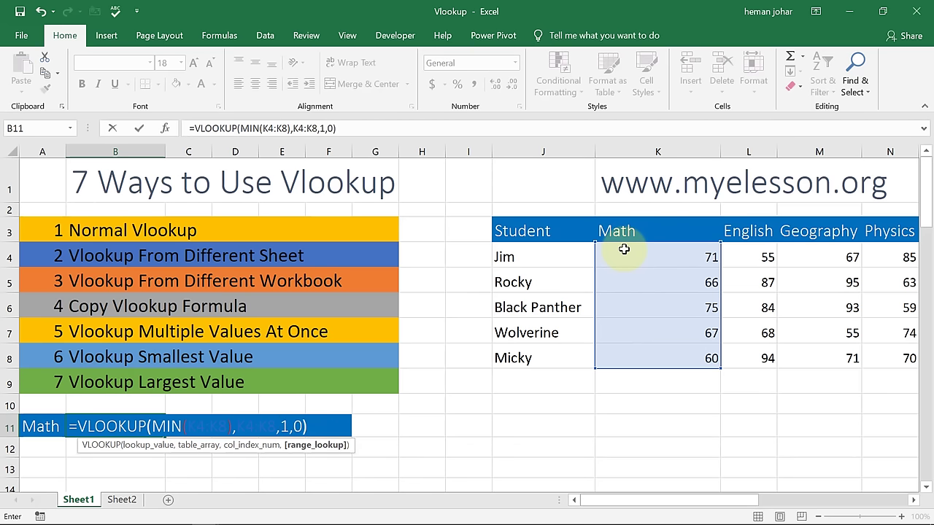
key("Return")
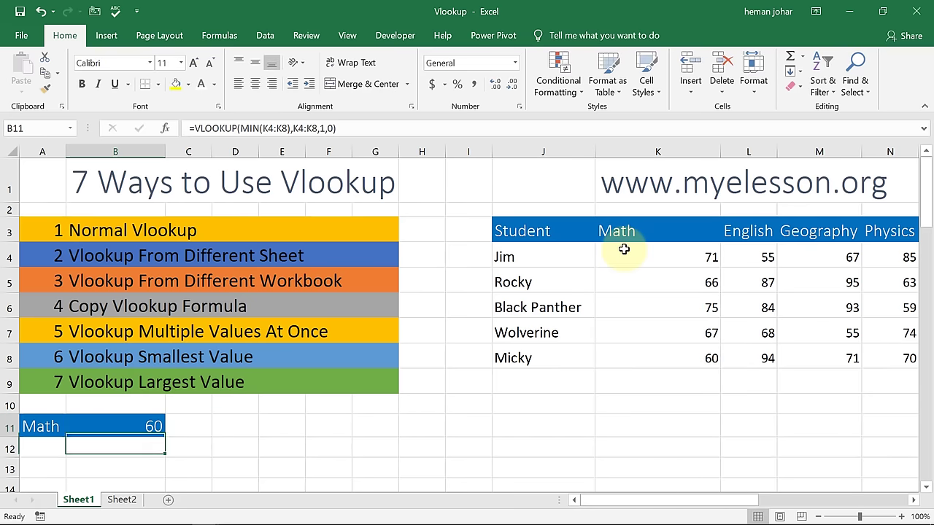
key("Up")
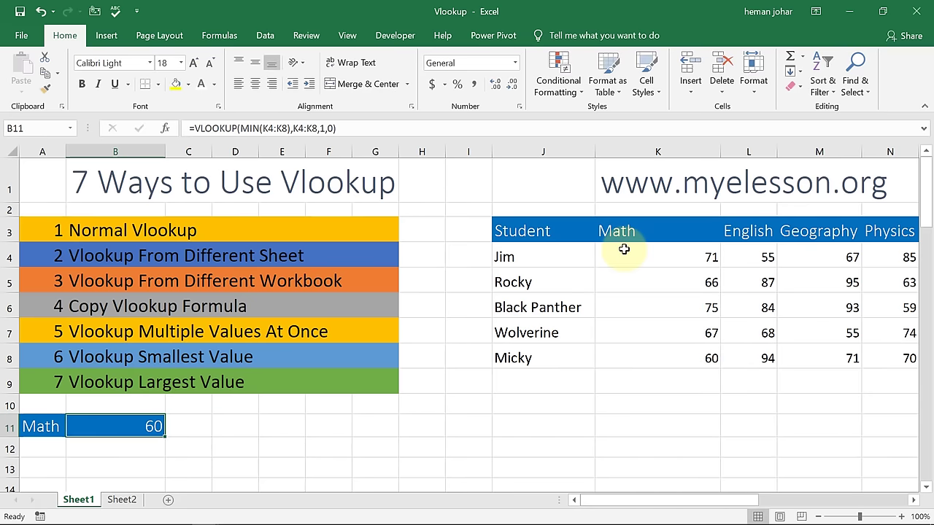
left_click(710, 355)
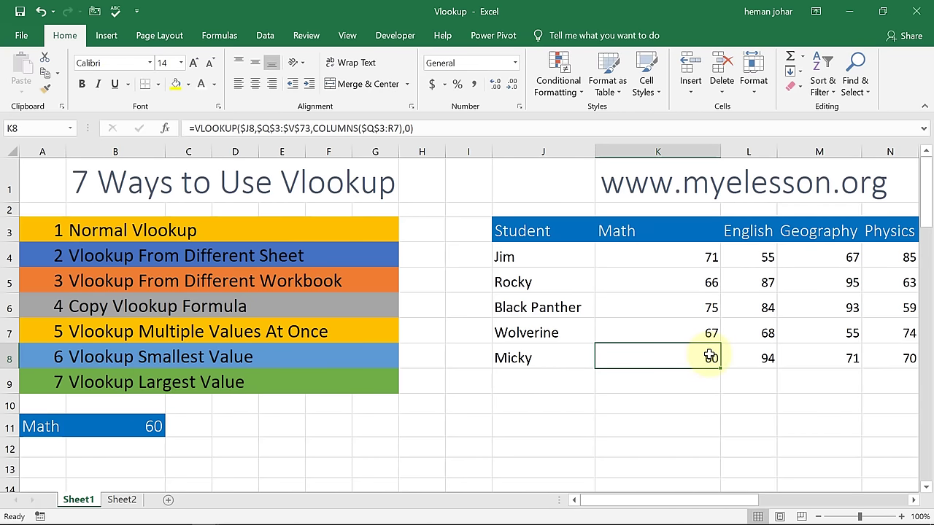
Copy the Math label and its lookup formula from A11:B11 into A12:B12.
key("Left")
key("Left")
key("Left")
key("Left")
key("Left")
key("Left")
key("Down")
key("Down")
key("Down")
key("Down")
key("Left")
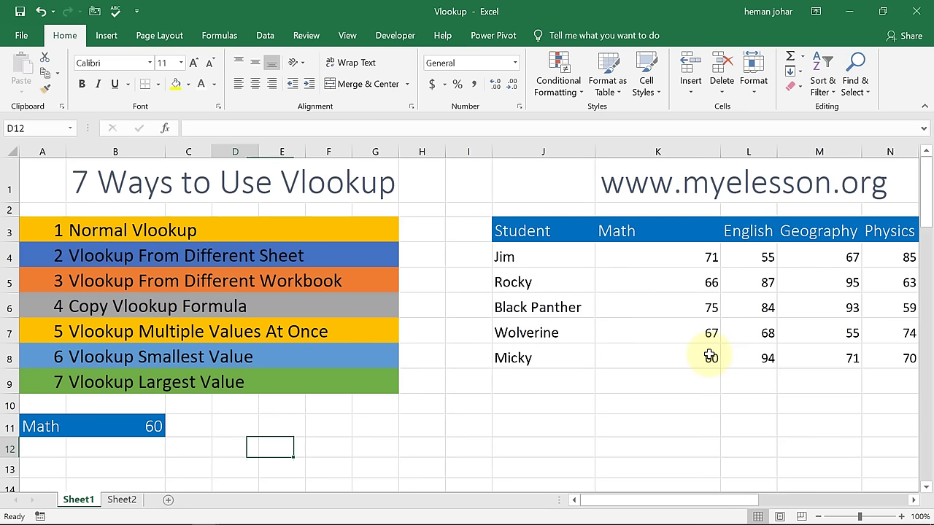
key("Left")
key("Left")
key("Left")
key("Up")
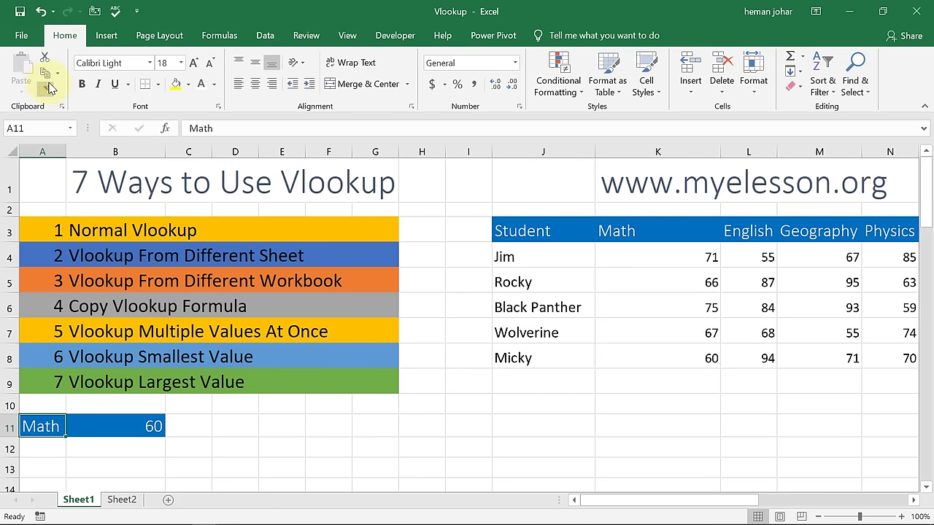
key("shift+Right")
key("ctrl+c")
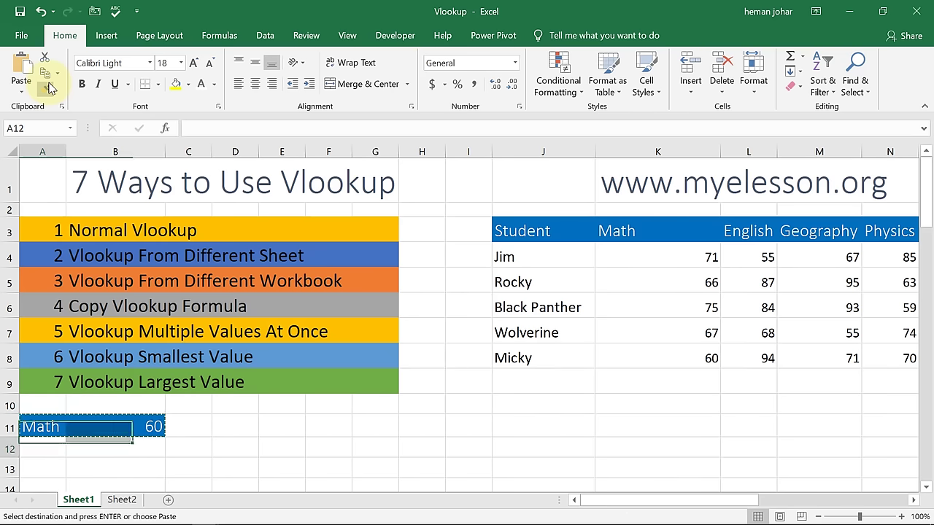
key("Down")
key("ctrl+v")
key("Escape")
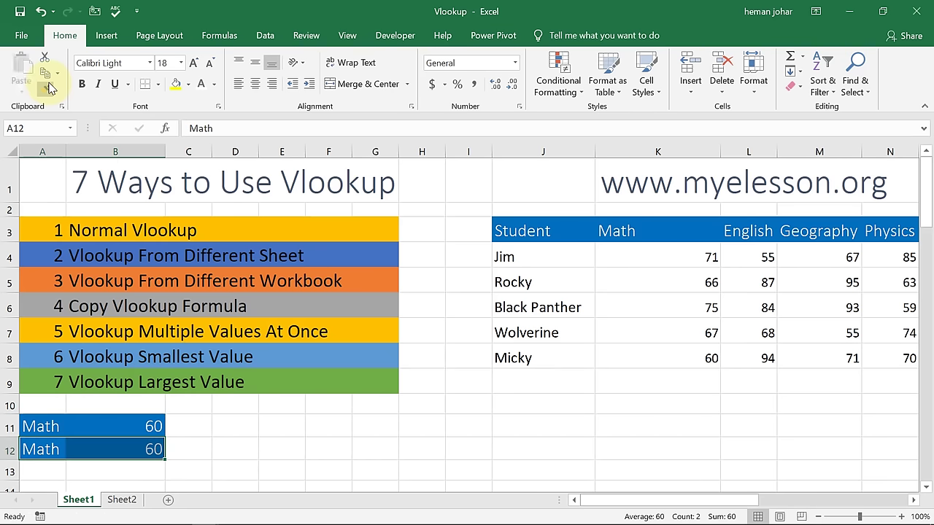
Clear the copied formula from B12, keeping the cell's formatting and the Math label in A12.
key("Right")
key("Delete")
key("Left")
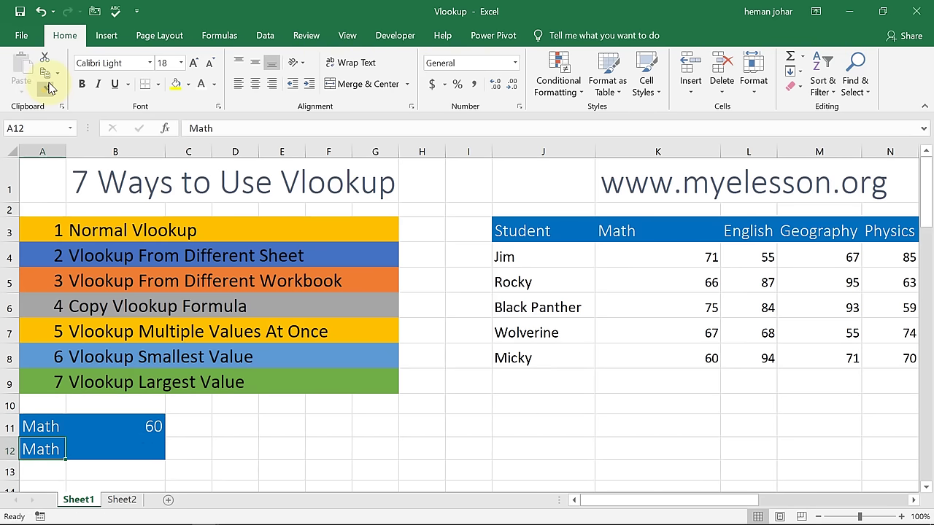
Start a VLOOKUP formula in B12 with MAX(K4:K8) as the lookup value.
key("Right")
type("=")
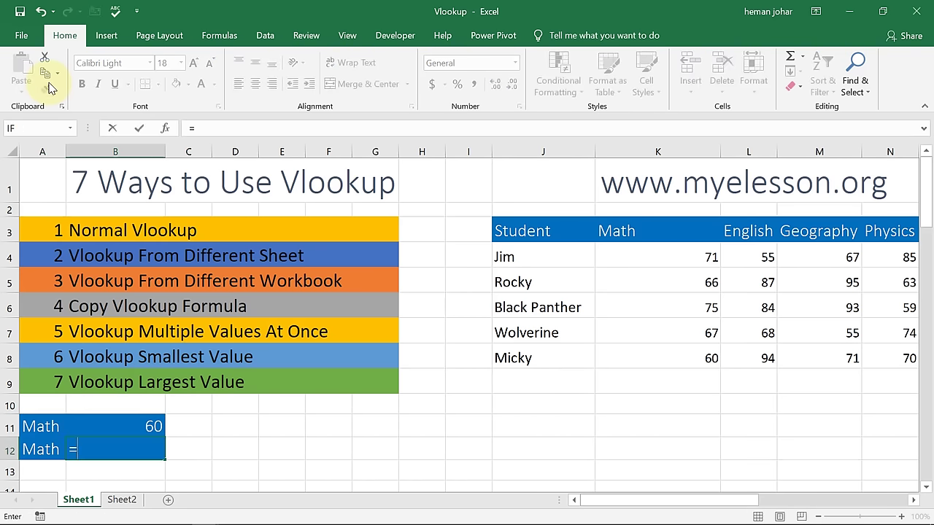
type("VL")
key("Tab")
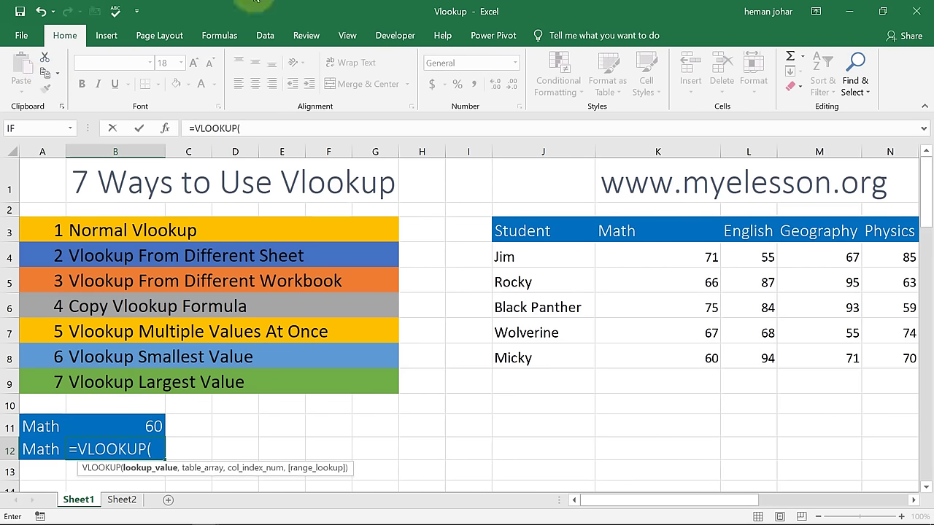
type("MA")
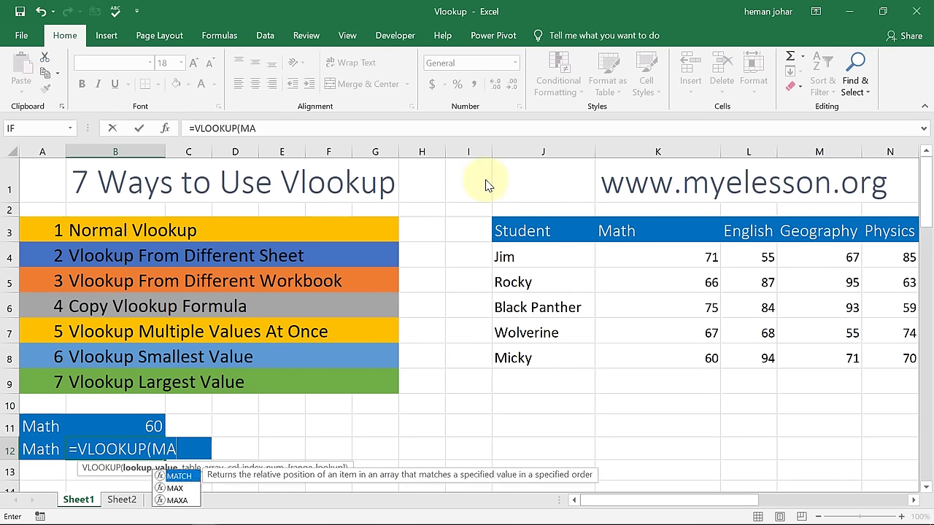
type("X(")
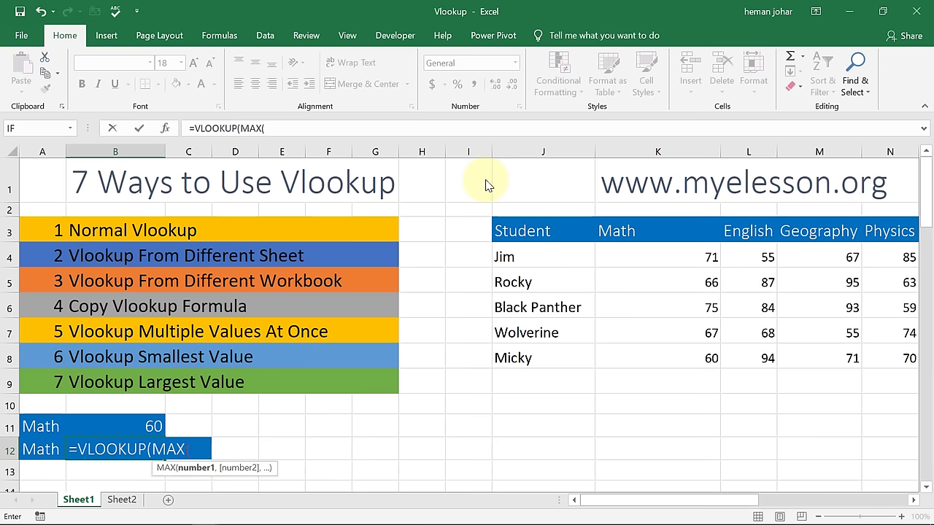
left_click(694, 261)
key("shift+Down")
key("shift+Down")
key("shift+Down")
key("shift+Down")
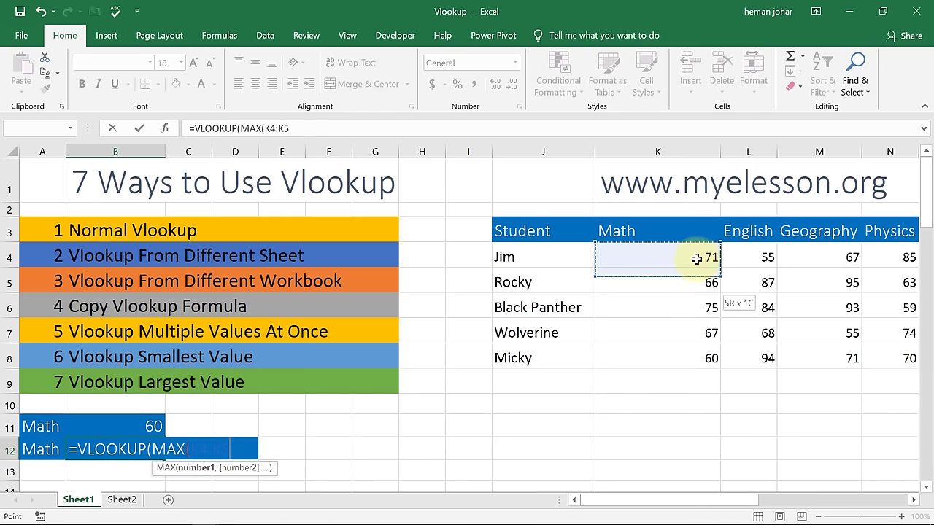
type(",")
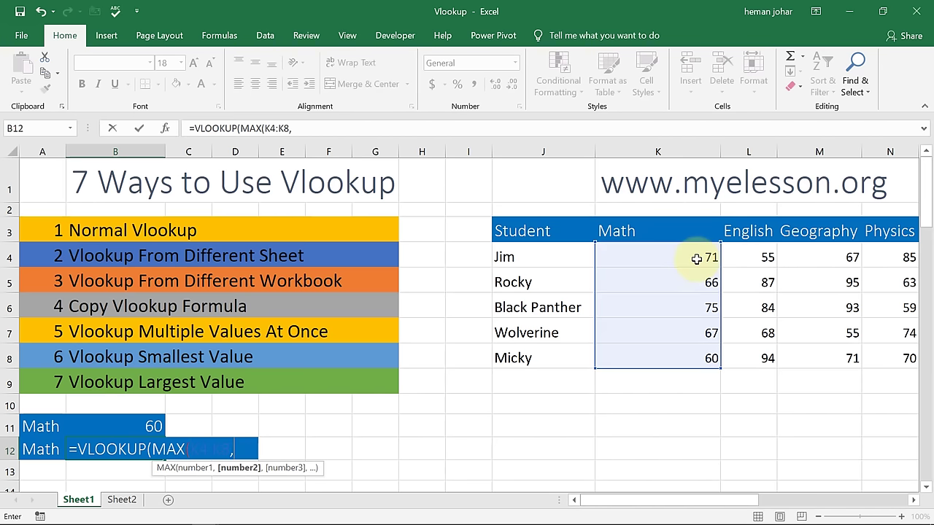
key("BackSpace")
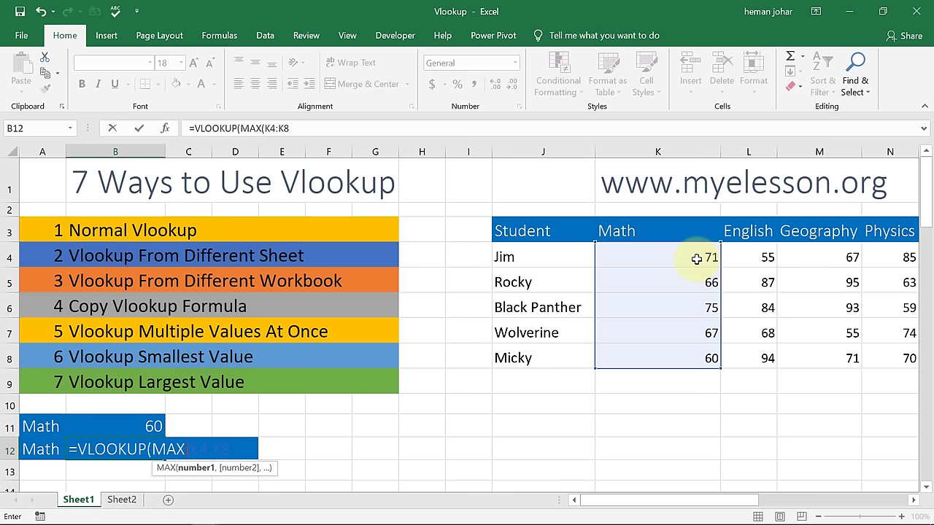
type("),")
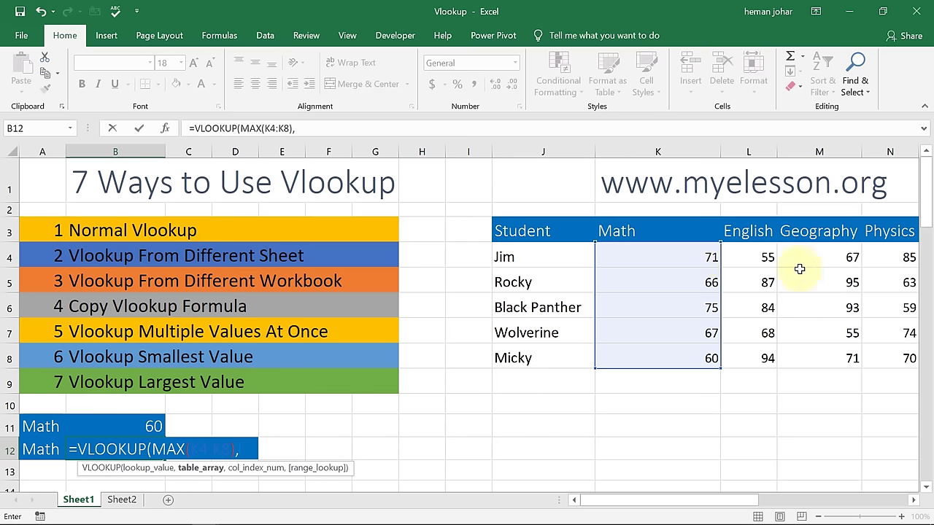
Complete the B12 formula with table array K4:K8, column index 1 and range lookup 0.
left_click_drag(686, 253, 700, 359)
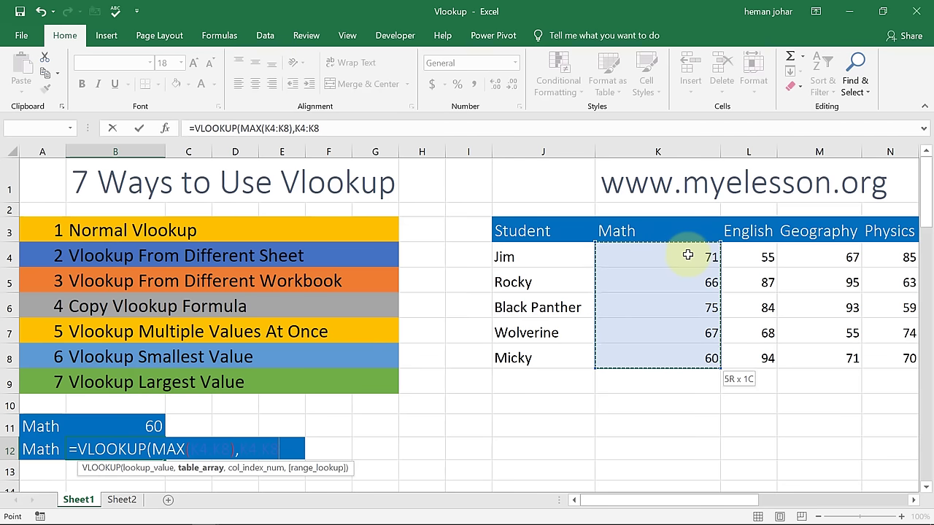
type(",")
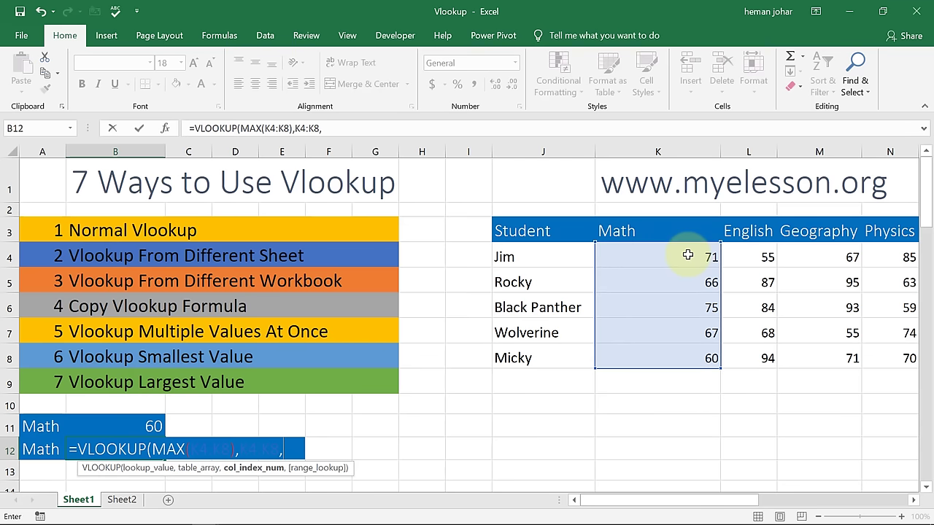
type("1,0)")
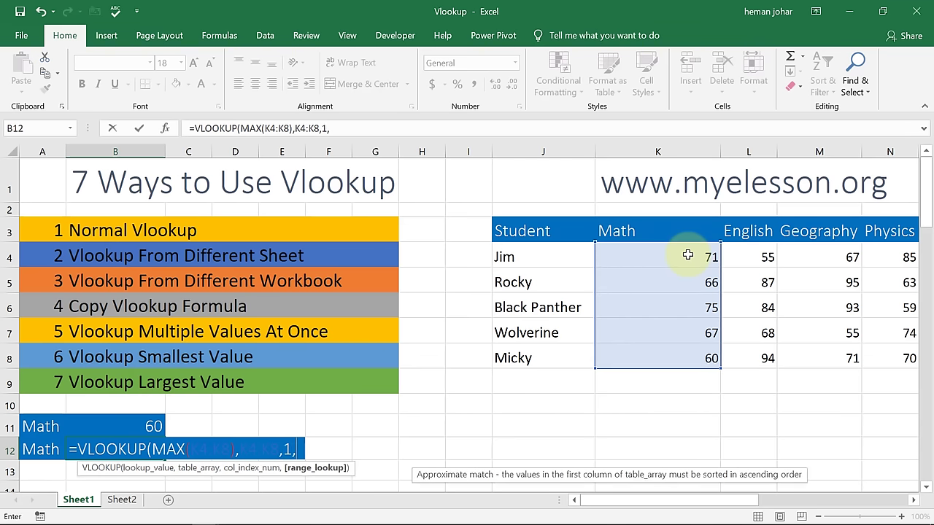
key("Return")
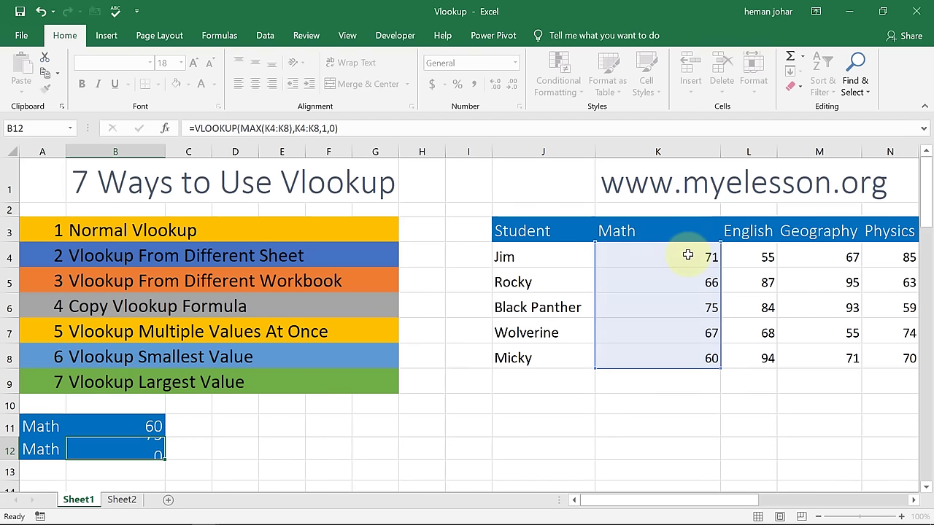
key("Up")
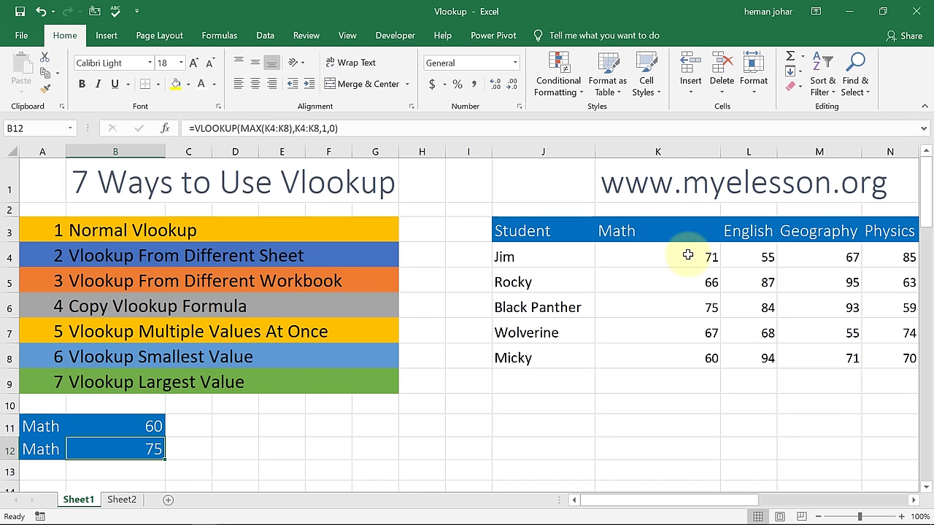